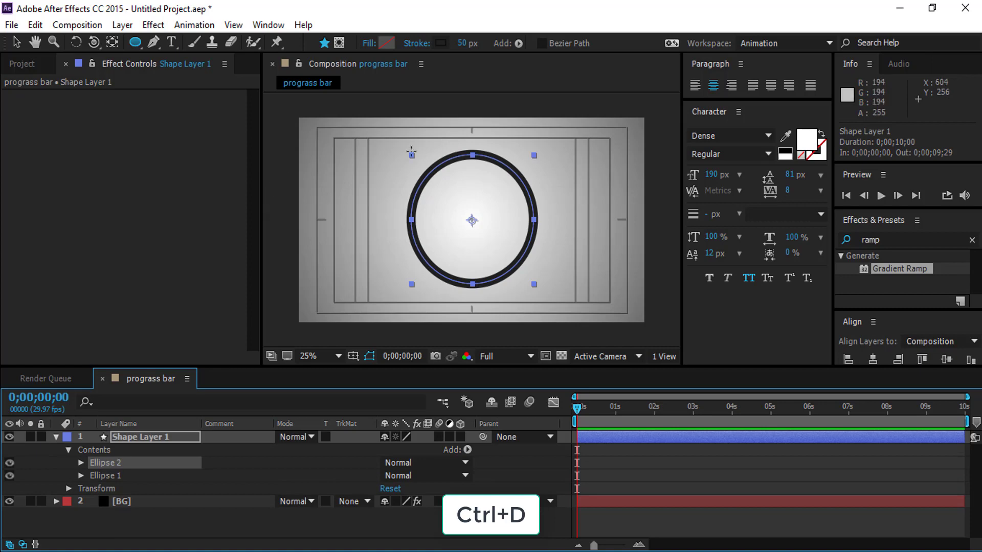
Shift the stroke colour toward cyan in the colour picker.
left_click(441, 44)
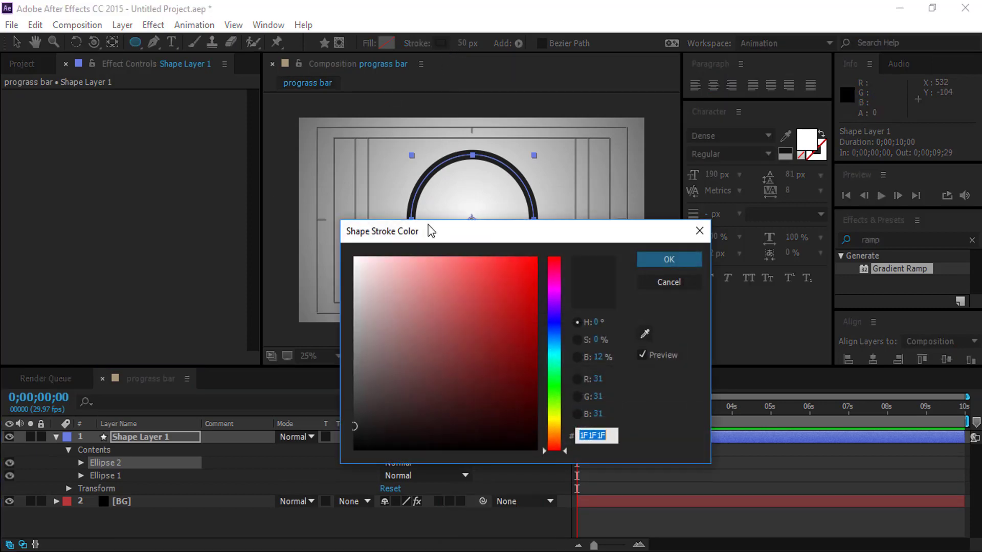
left_click(554, 358)
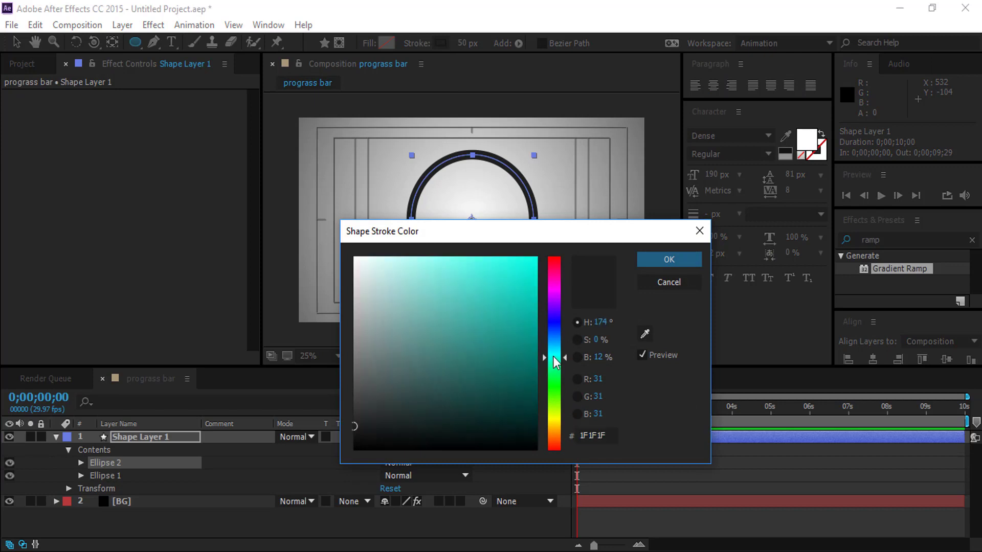
left_click_drag(555, 356, 554, 352)
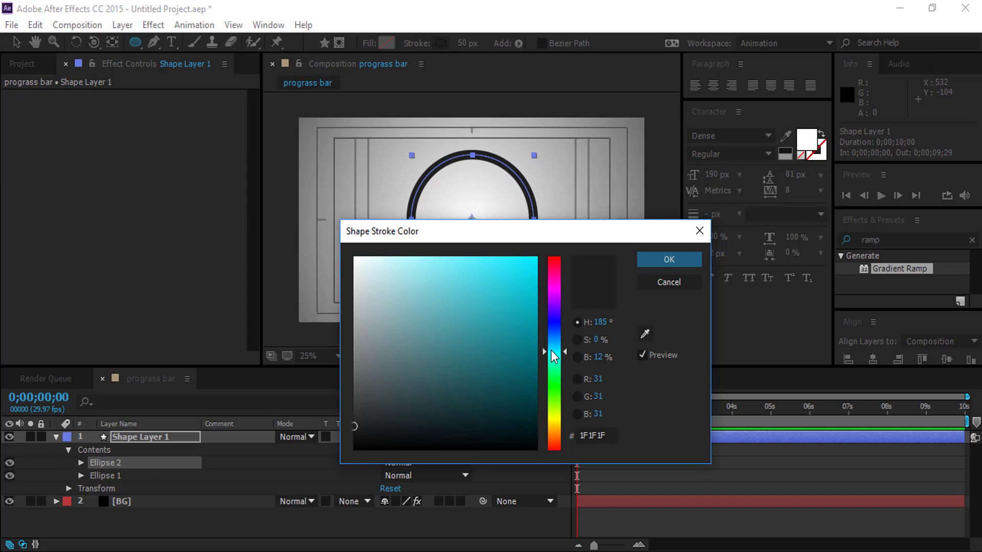
left_click(665, 261)
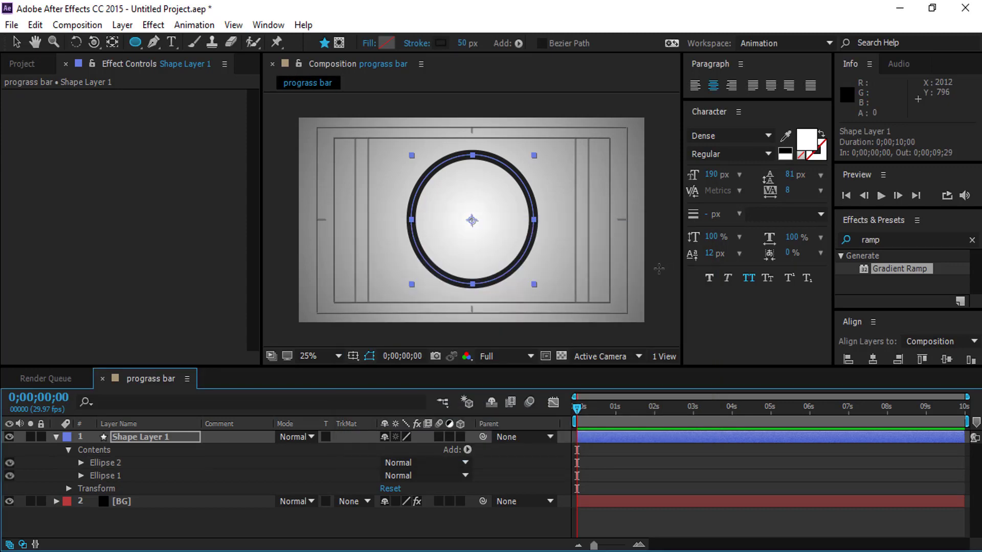
Select Ellipse 2 and give its stroke the teal colour 19BFAD.
left_click(123, 463)
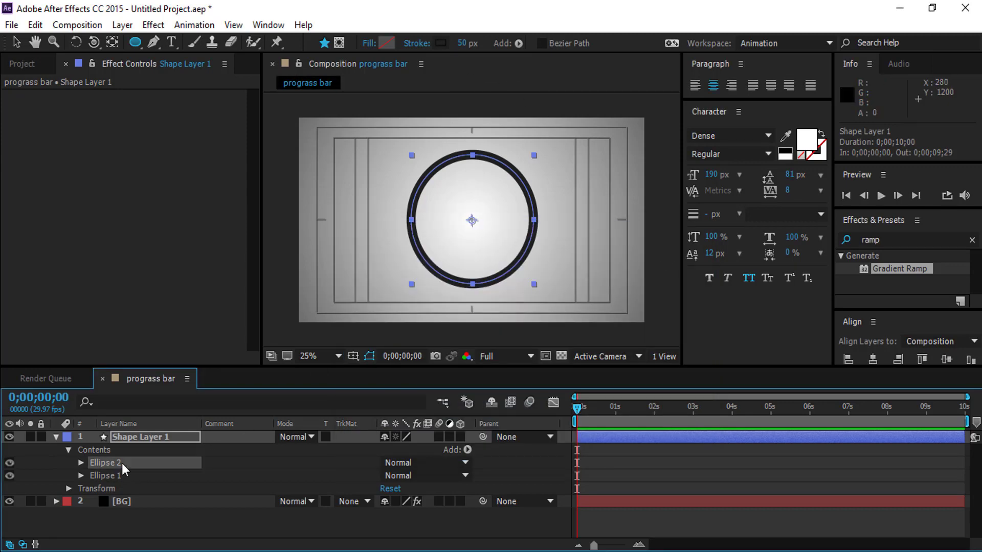
left_click(447, 46)
left_click(513, 305)
left_click(555, 339)
left_click_drag(555, 339, 558, 357)
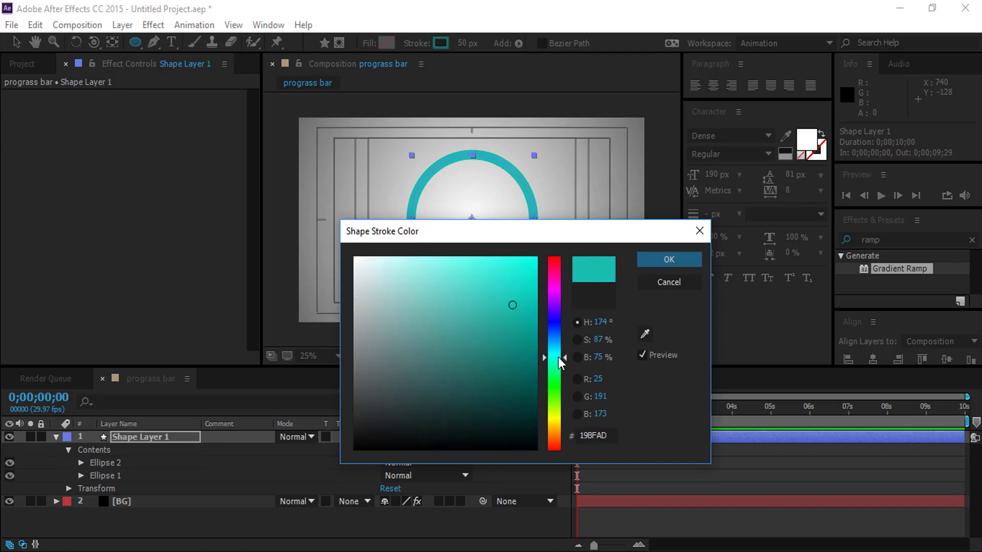
left_click(652, 264)
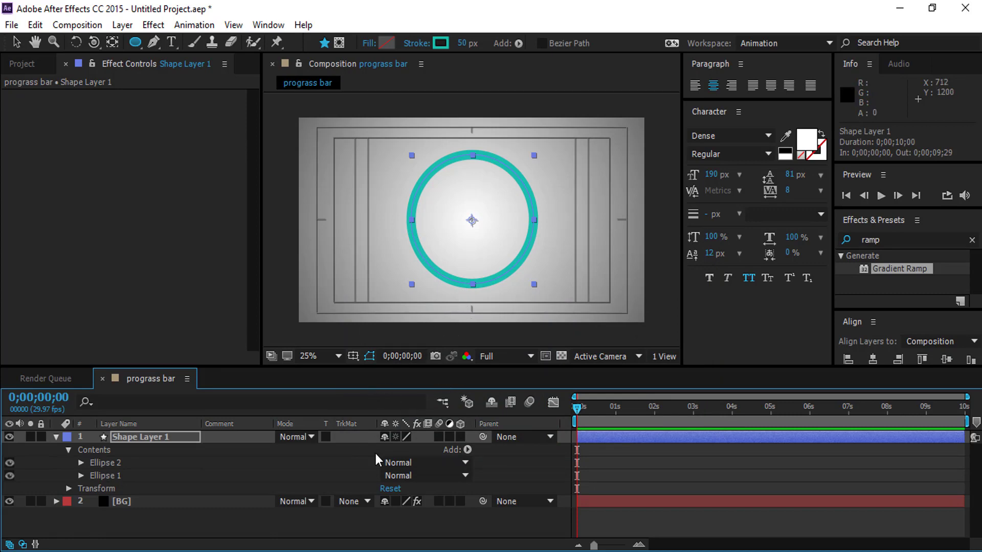
Set the teal ring's stroke width to 30 px and zoom to inspect the outline.
left_click(460, 43)
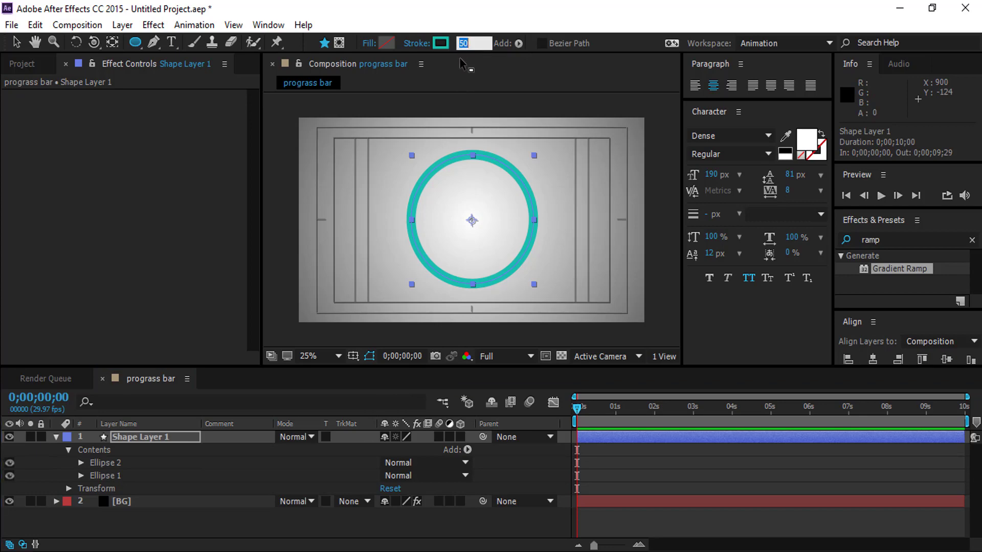
type("30")
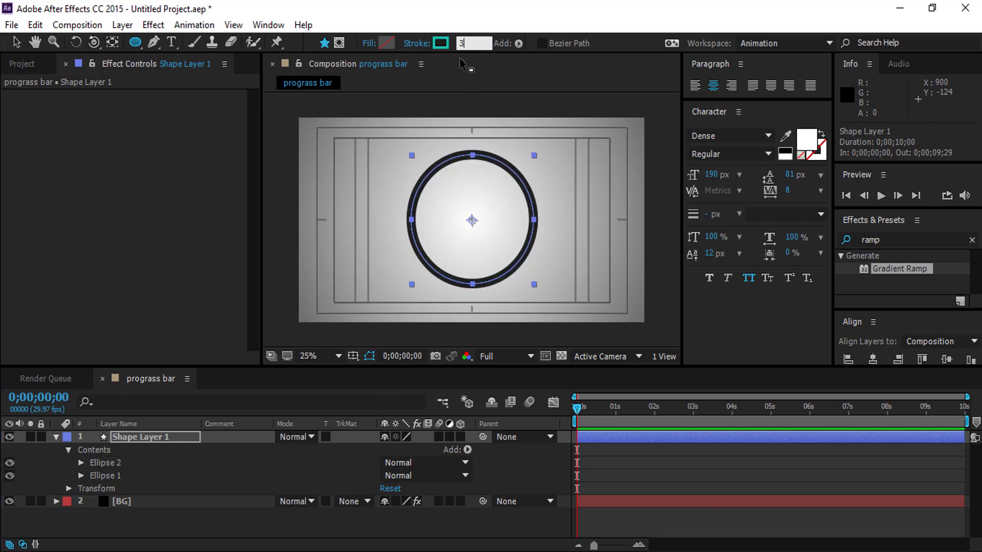
left_click(486, 219)
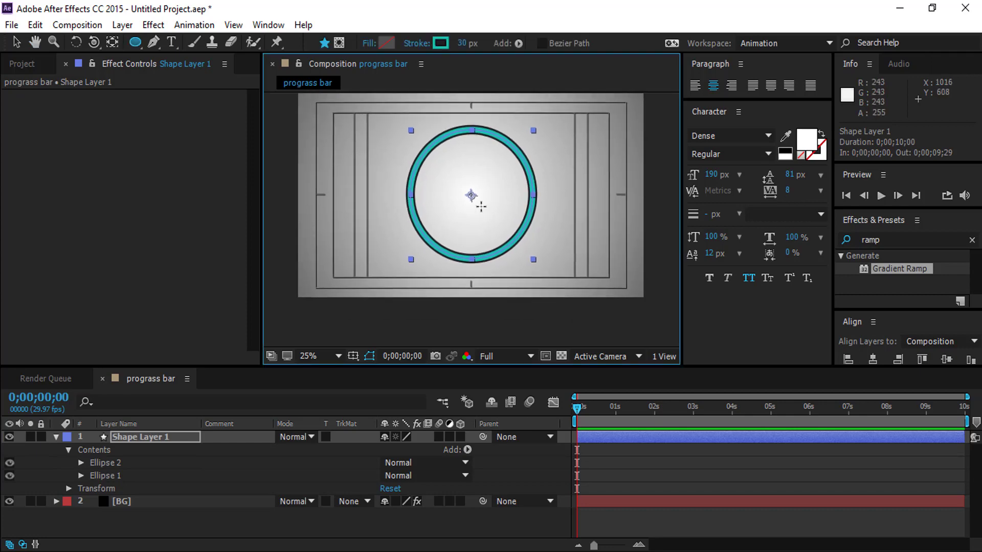
scroll(478, 225, "up", 2)
scroll(486, 167, "up", 2)
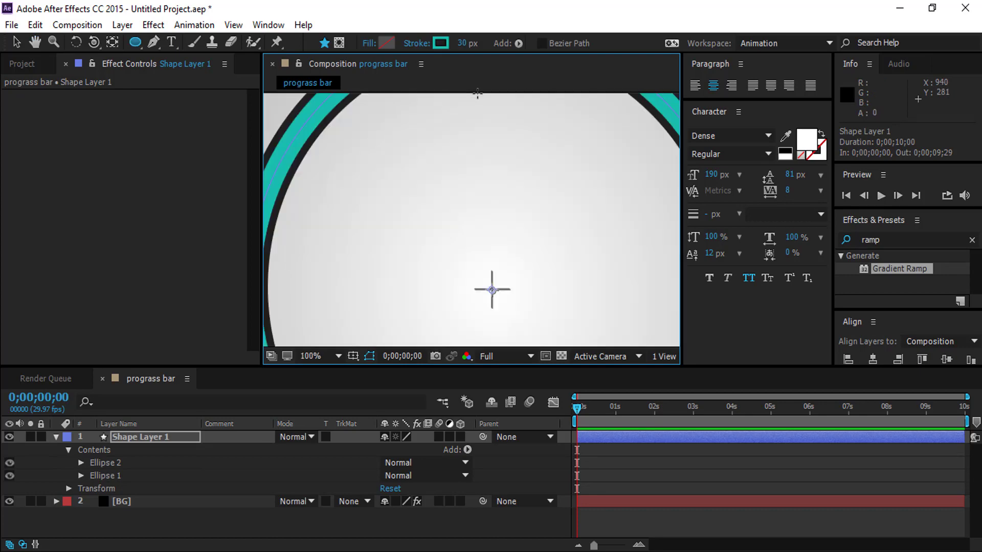
scroll(526, 216, "down", 2)
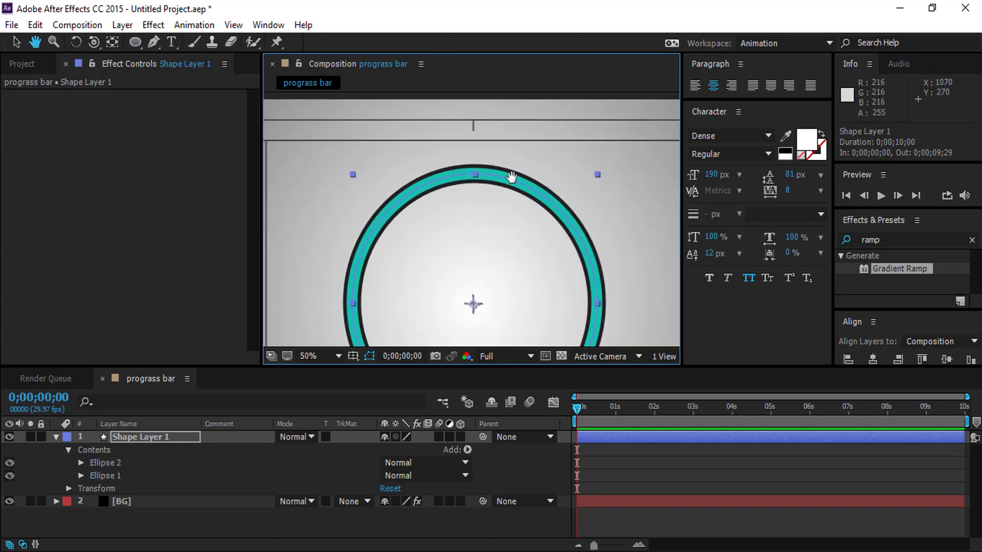
Add a Trim Paths operator to Ellipse 2 and expand its properties.
left_click(468, 450)
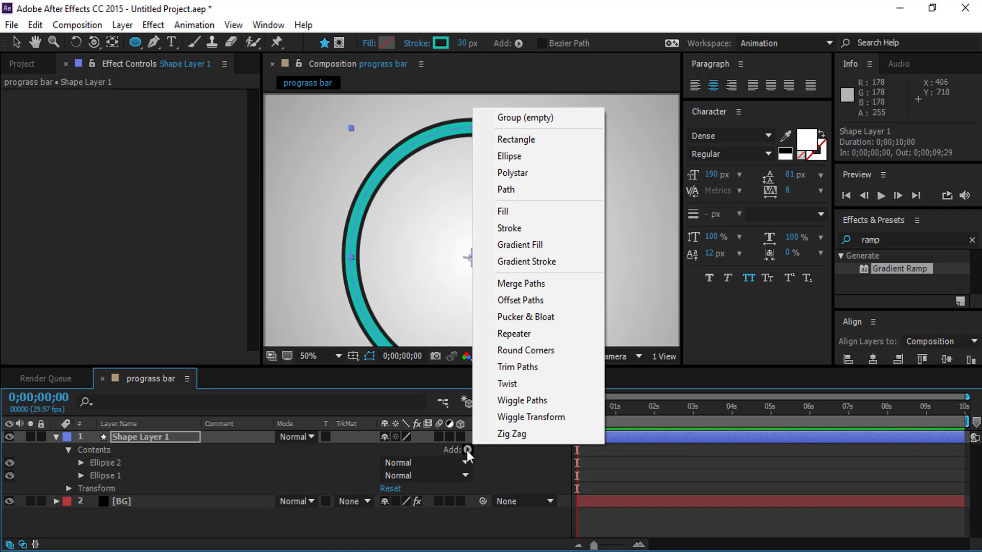
left_click(520, 366)
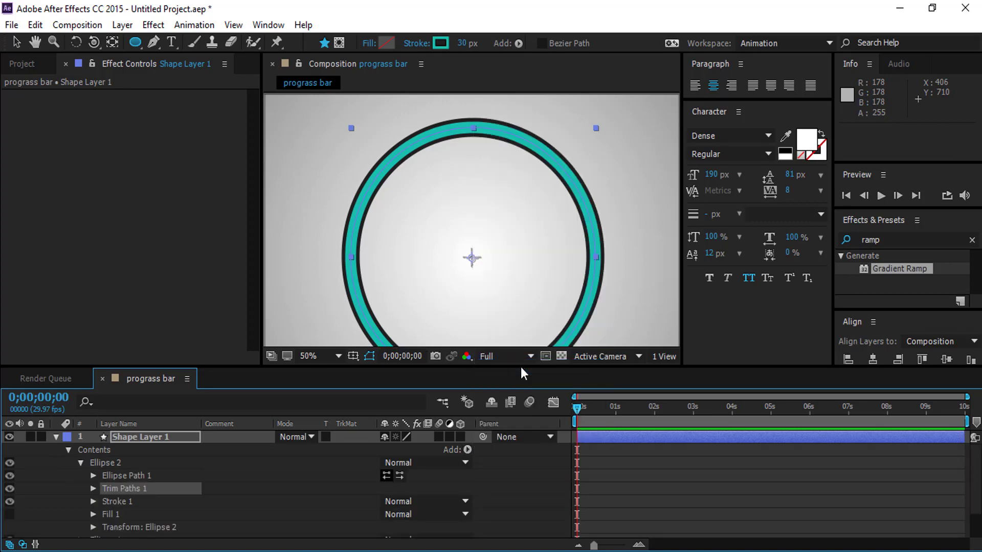
left_click(93, 489)
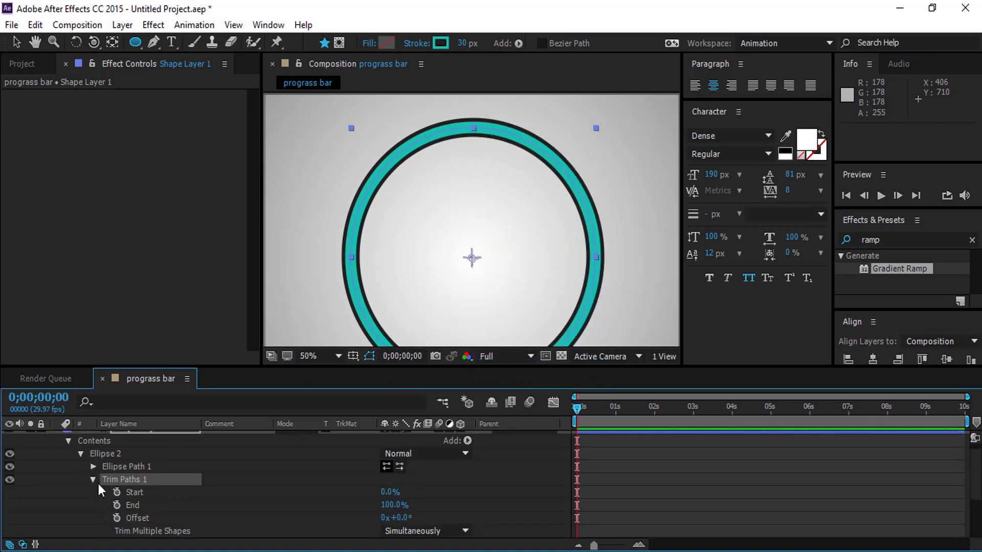
scroll(98, 484, "down", 4)
scroll(102, 477, "up", 2)
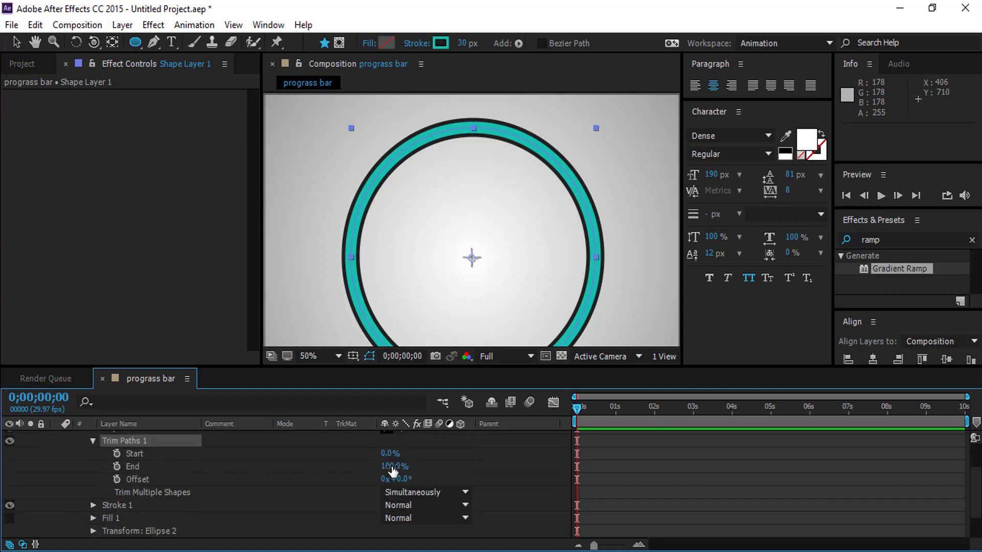
Set the Trim Paths End to 20% and collapse the groups.
left_click(414, 465)
left_click_drag(423, 463, 342, 467)
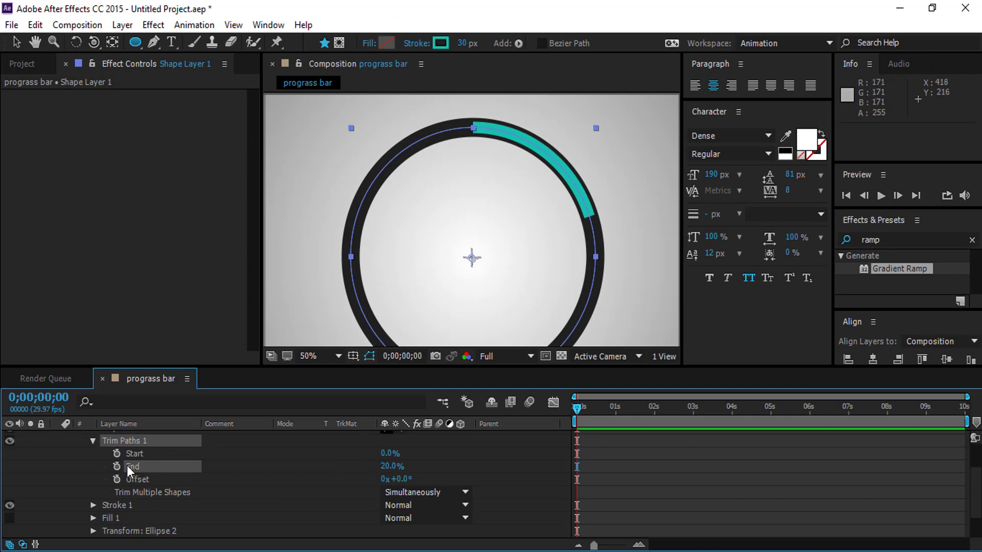
scroll(129, 467, "up", 1)
left_click(88, 478)
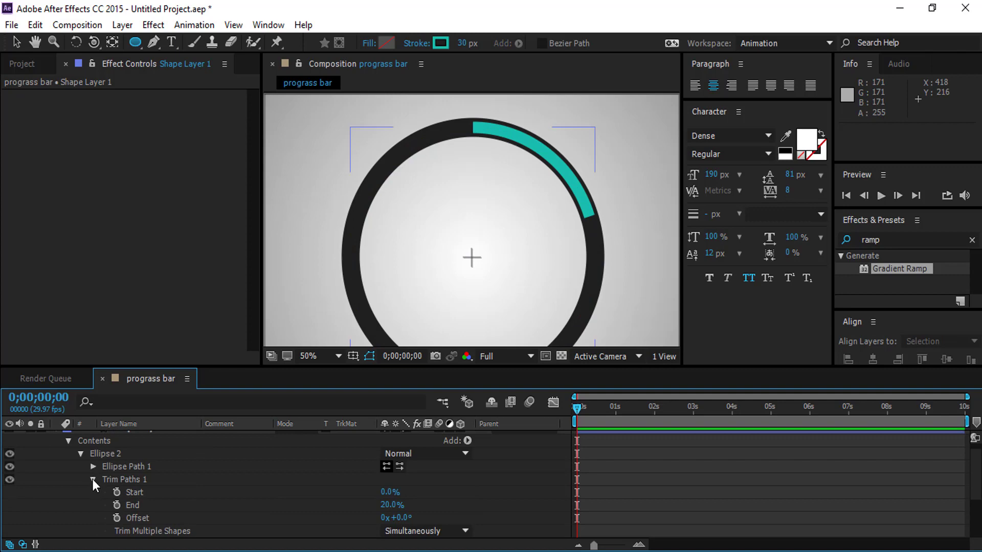
left_click(92, 479)
left_click(79, 453)
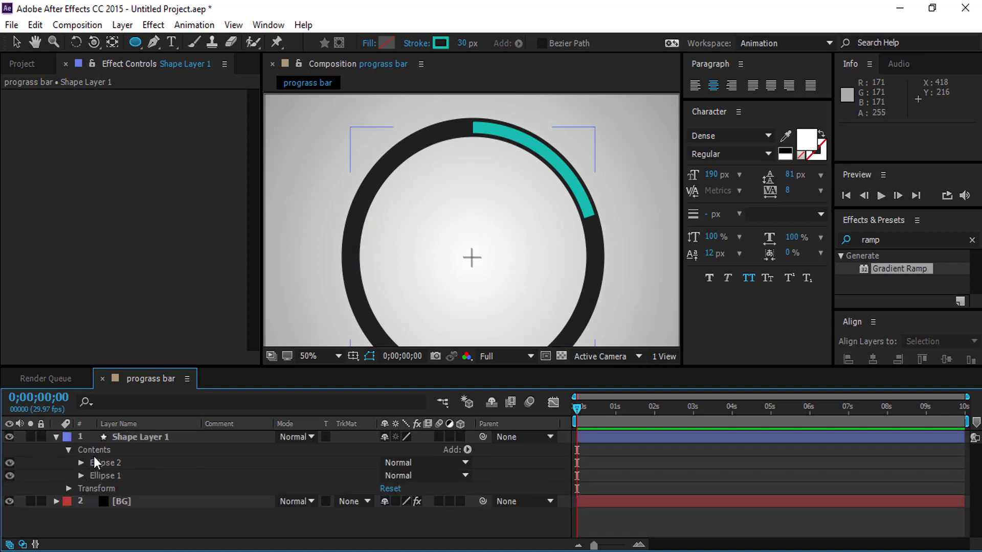
Duplicate Ellipse 2 as Ellipse 3 and give it a blue 1973BF stroke.
left_click(110, 461)
key("ctrl+d")
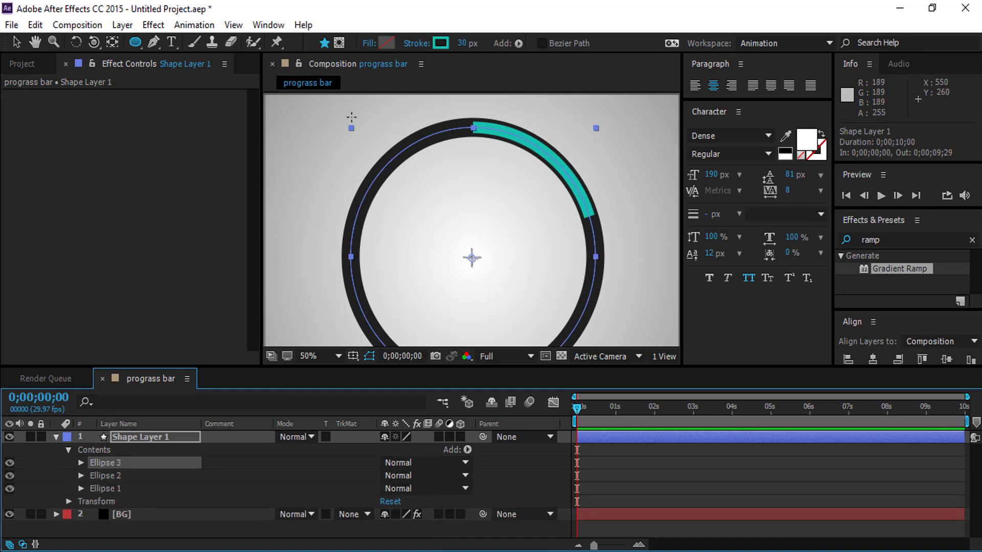
left_click(440, 42)
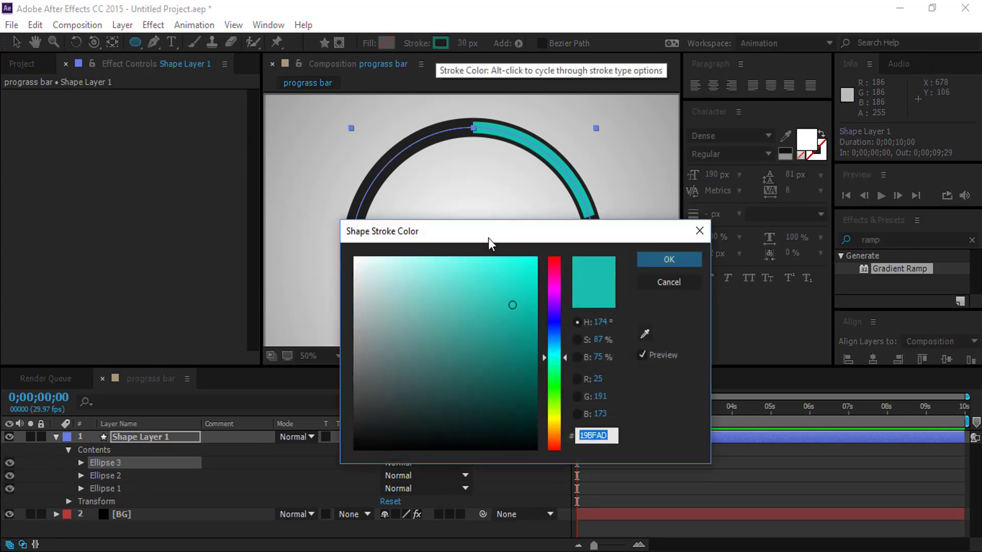
left_click_drag(553, 330, 555, 339)
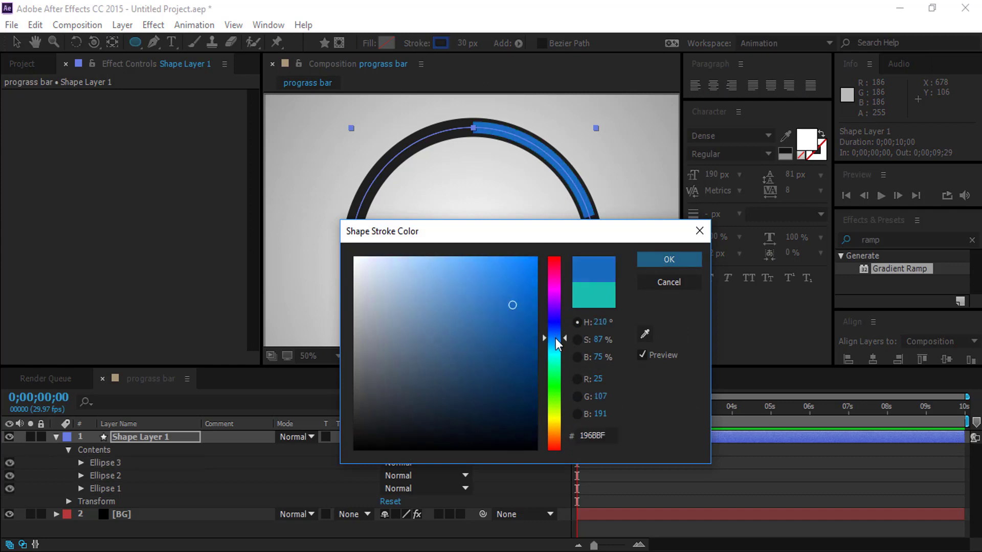
left_click(670, 259)
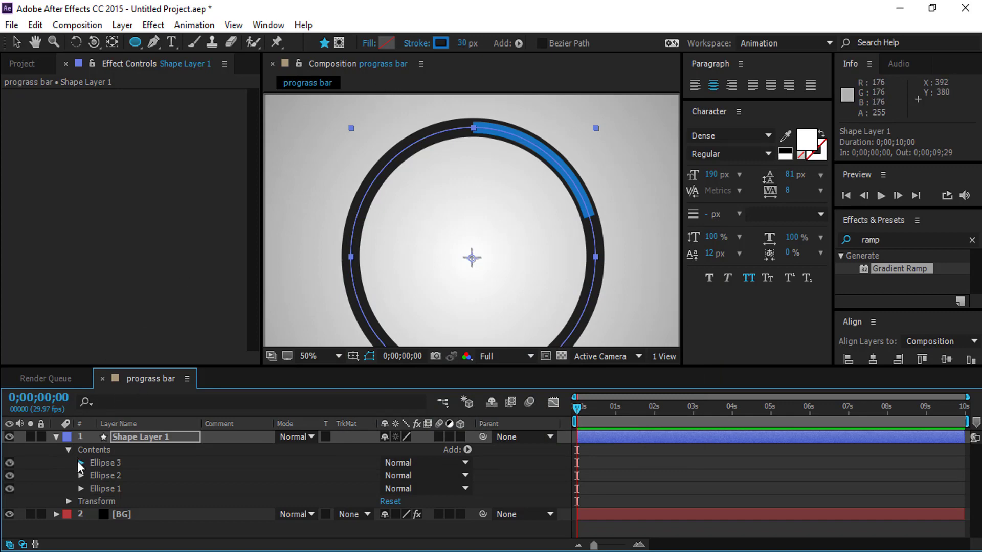
Trim Ellipse 3's blue arc to run from 20% to 39%.
left_click(80, 462)
left_click(93, 489)
scroll(120, 486, "down", 3)
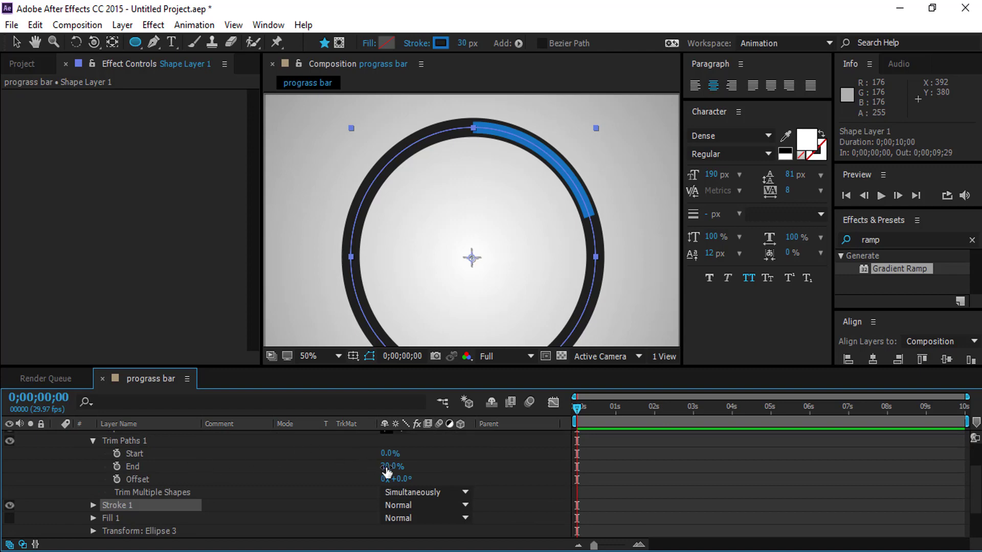
left_click_drag(387, 472, 400, 454)
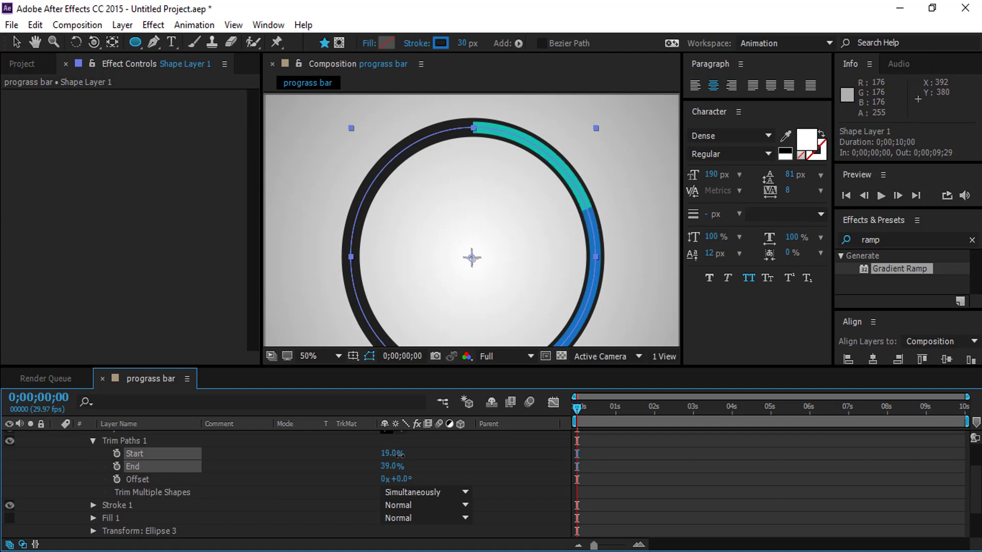
left_click_drag(400, 454, 401, 455)
key("period")
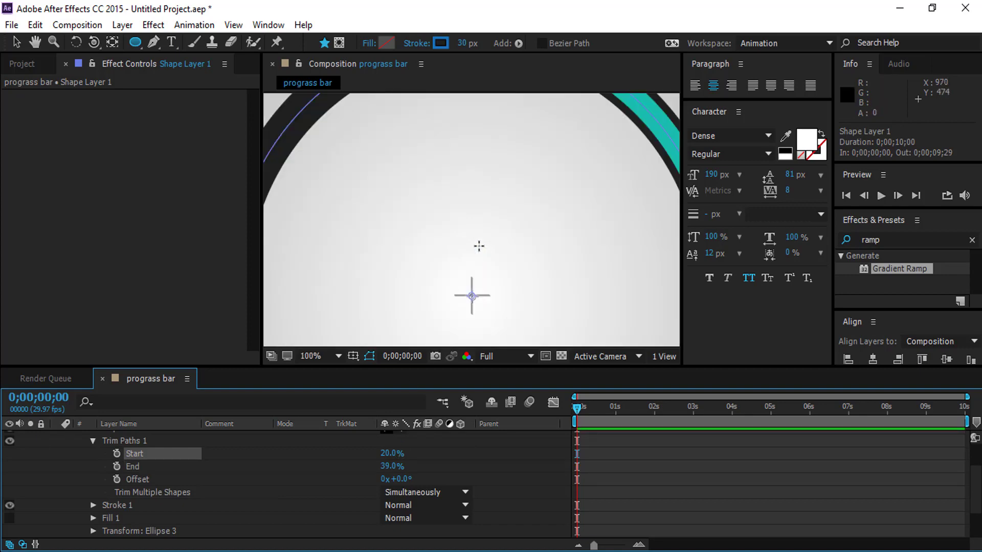
key("comma")
key("comma")
left_click_drag(494, 238, 486, 212)
Recolour Ellipse 4's stroke magenta and trim it into the next arc.
key("q")
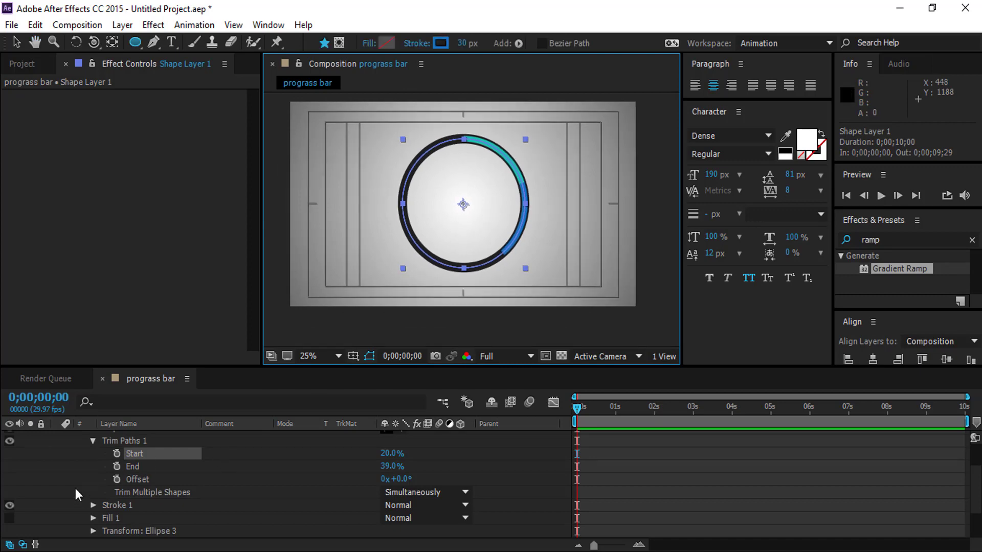
left_click(93, 441)
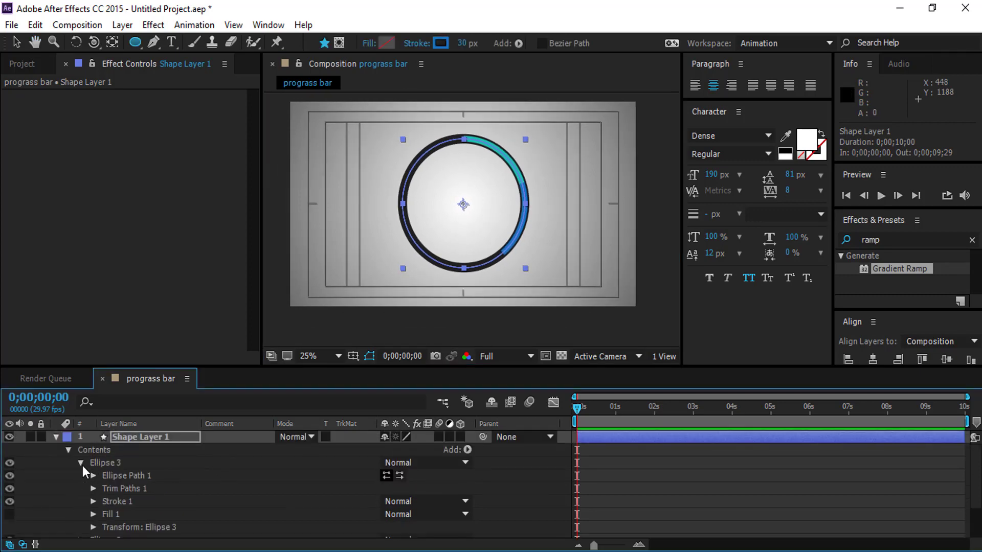
left_click(80, 462)
left_click(439, 43)
left_click_drag(556, 332, 558, 296)
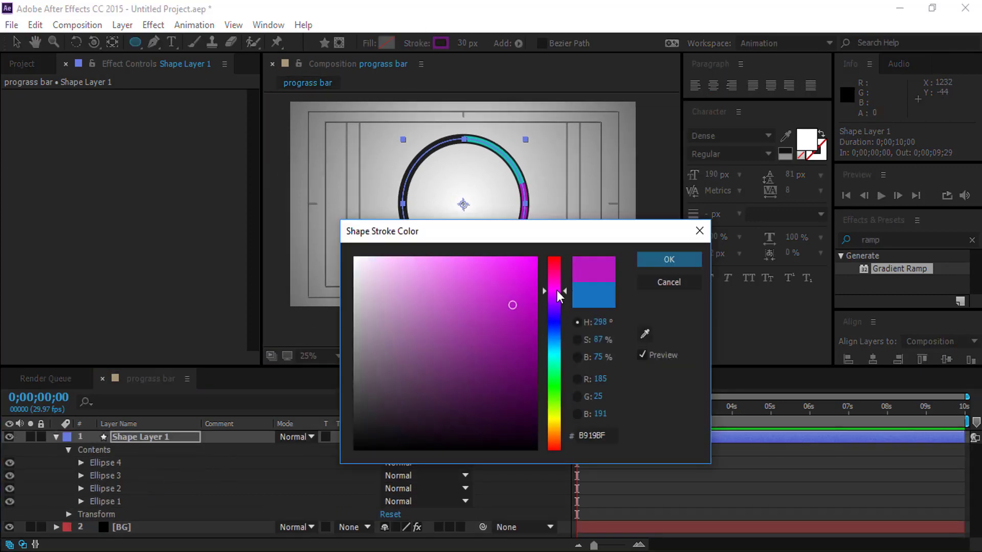
key("Return")
left_click(81, 463)
left_click(93, 486)
left_click_drag(393, 505, 424, 505)
left_click(80, 454)
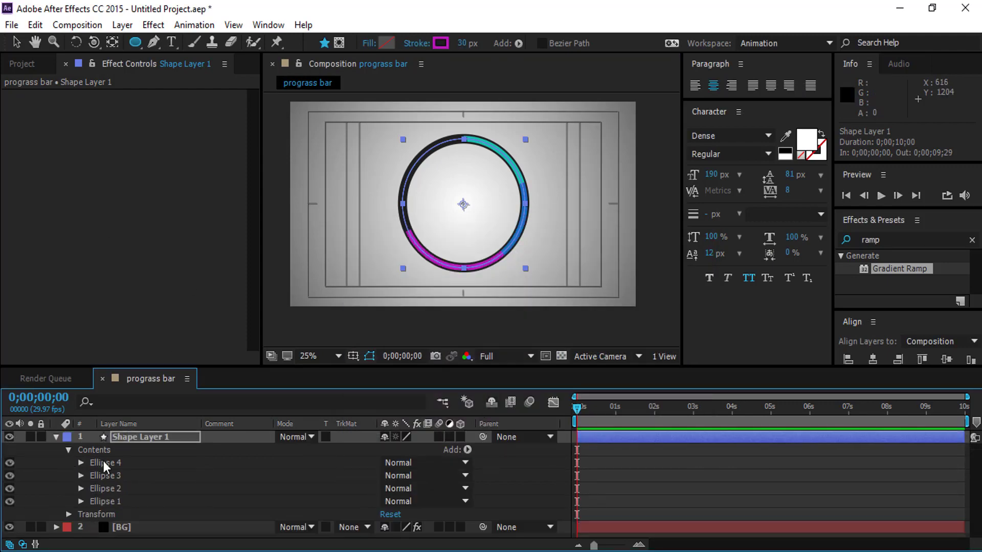
Duplicate it as Ellipse 5, start its trim at 82%, and colour it green.
left_click(102, 464)
key("ctrl+d")
left_click(80, 463)
left_click(93, 488)
scroll(93, 492, "down", 1)
mouse_move(391, 492)
left_mouse_down()
mouse_move(410, 488)
mouse_move(395, 492)
mouse_move(409, 505)
left_mouse_up()
left_click(441, 43)
left_click_drag(555, 323, 553, 423)
left_click(669, 259)
left_click(93, 479)
Duplicate into Ellipse 6 with a yellow stroke trimmed from 89% to 100%.
left_click(118, 454)
key("ctrl+d")
left_click(441, 43)
left_click(654, 259)
left_click(94, 492)
left_click(93, 488)
left_click_drag(392, 492, 409, 505)
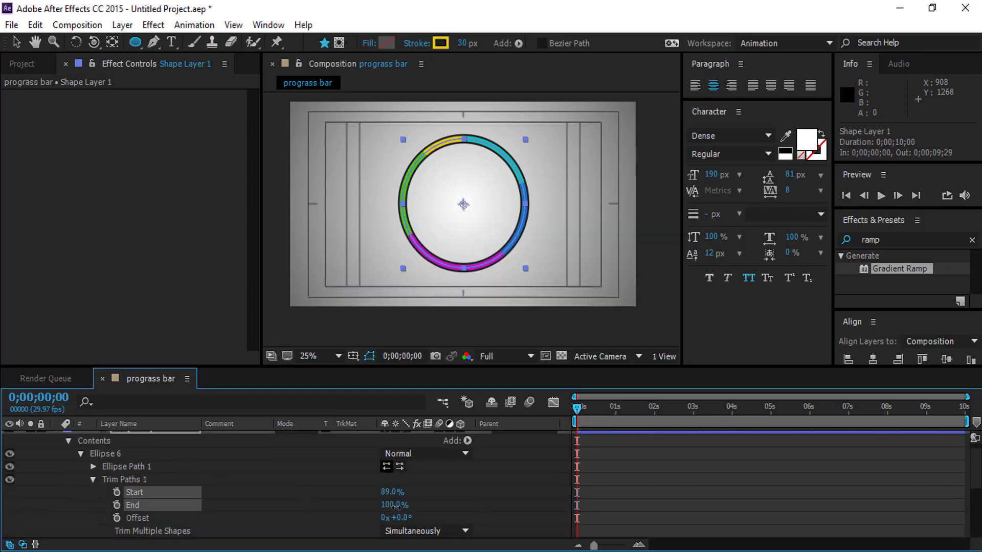
left_click(67, 442)
left_click(56, 437)
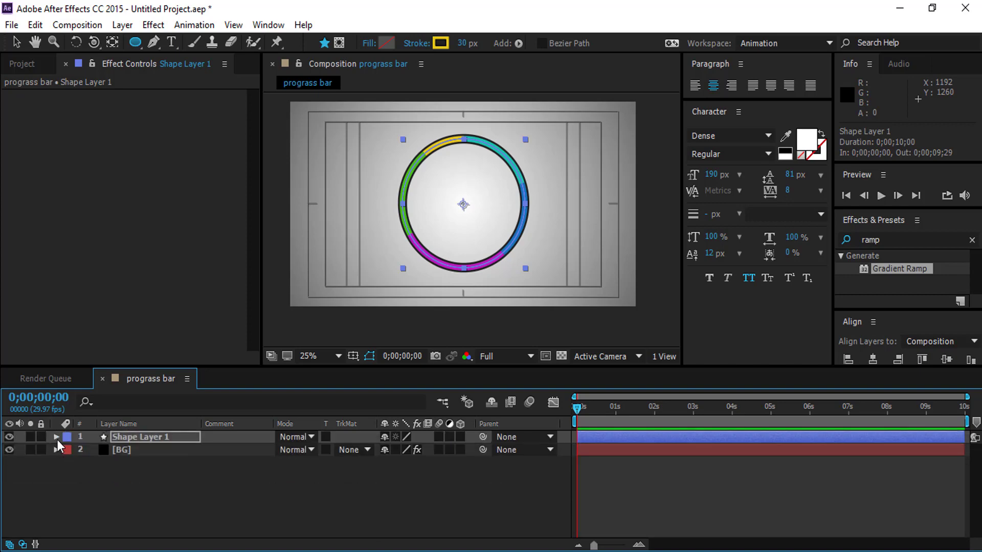
Duplicate Shape Layer 1 into Shape Layer 2.
scroll(461, 210, "up", 1)
left_click_drag(460, 210, 390, 255)
scroll(458, 248, "down", 1)
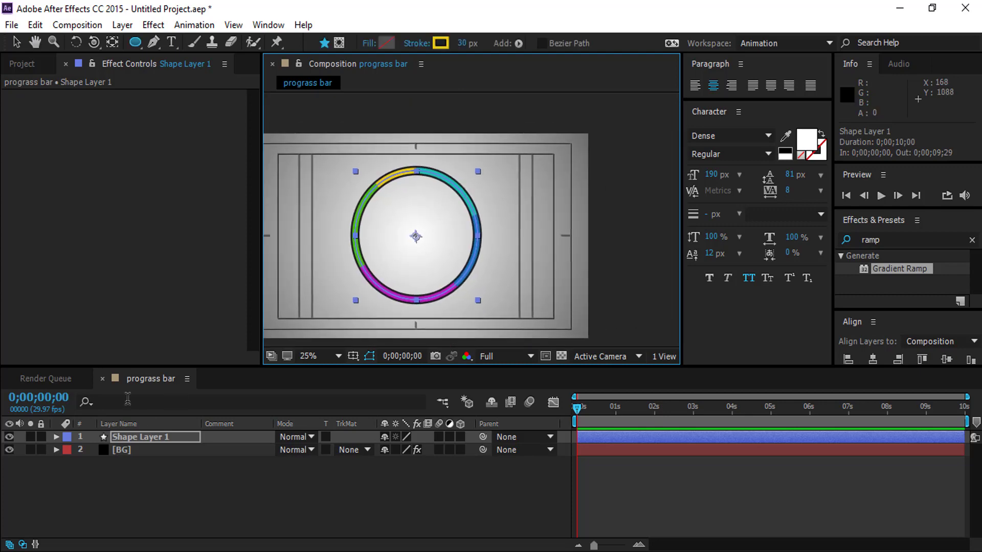
left_click(140, 436)
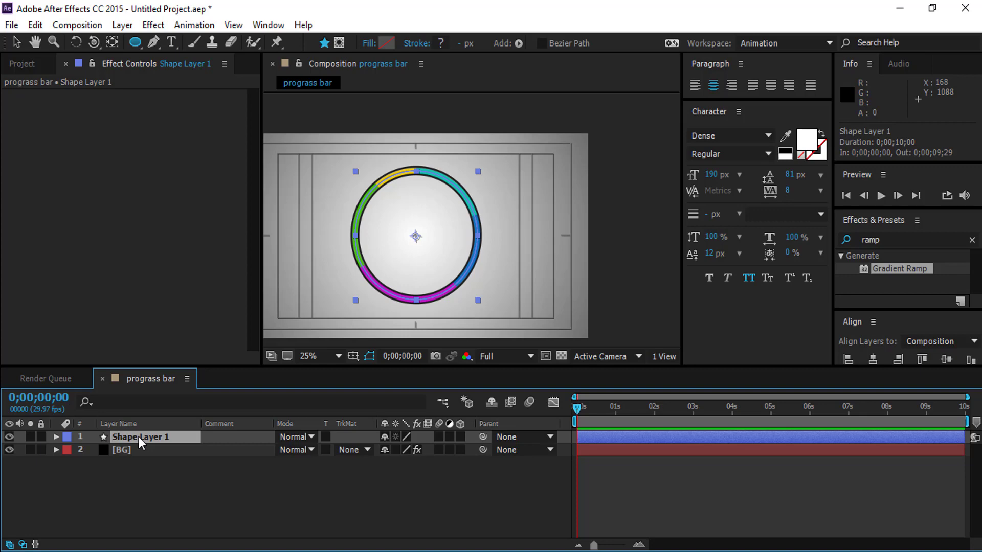
key("ctrl+d")
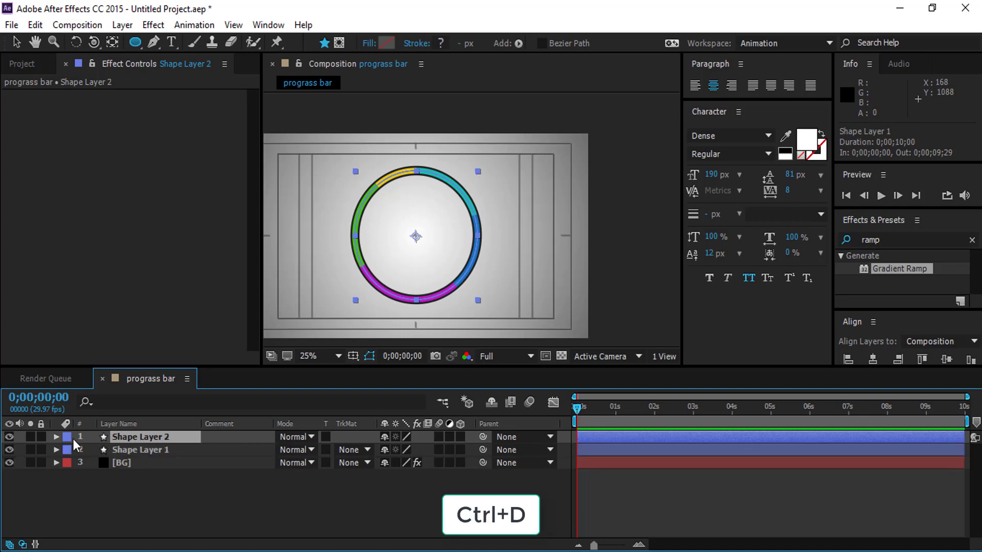
Delete Ellipses 2–6 from Shape Layer 2, leaving only Ellipse 1.
left_click(56, 437)
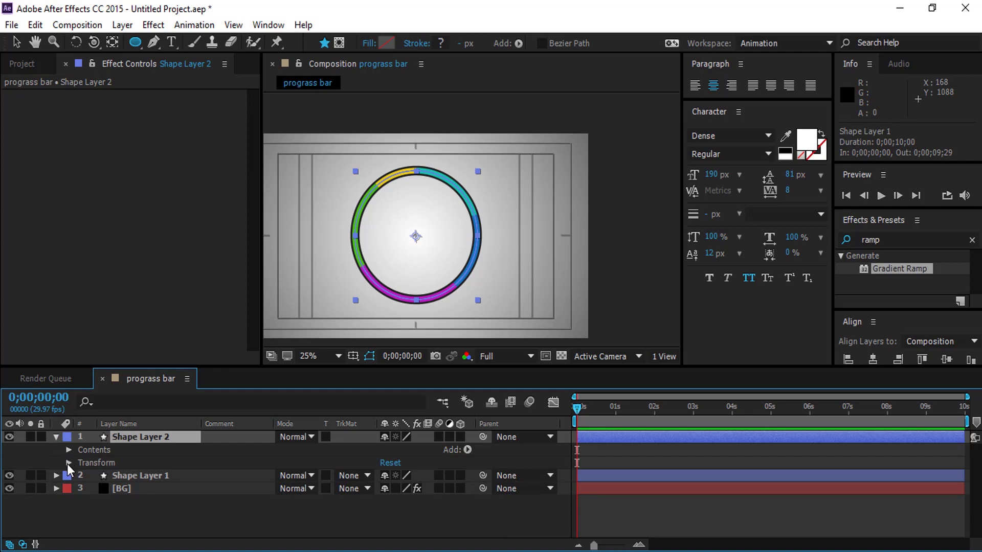
left_click(67, 450)
left_click(103, 463)
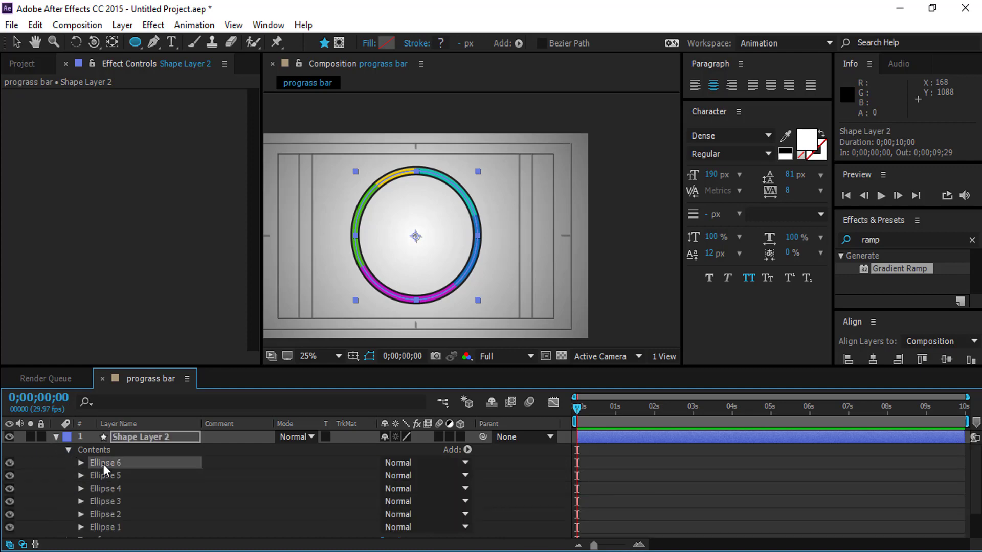
left_click(114, 515, "shift")
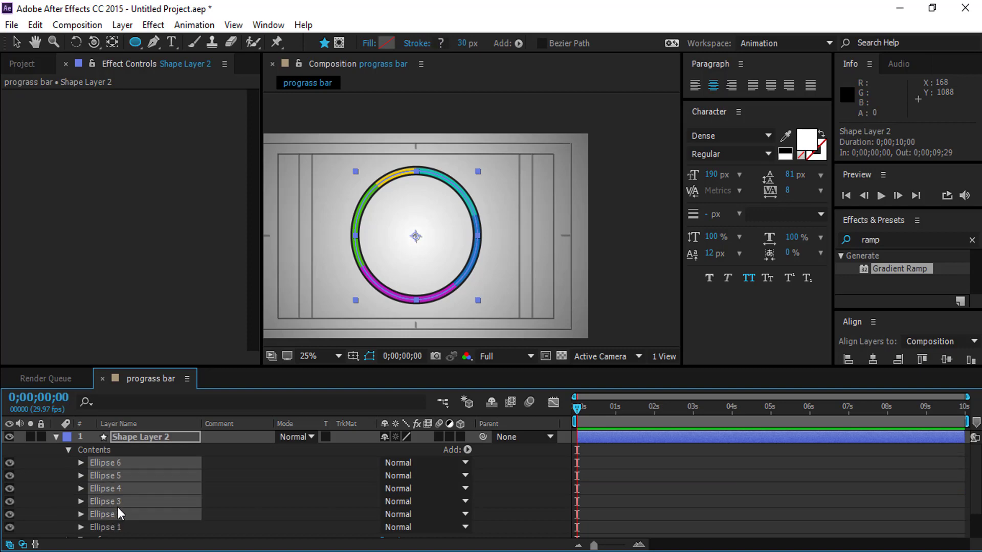
key("Delete")
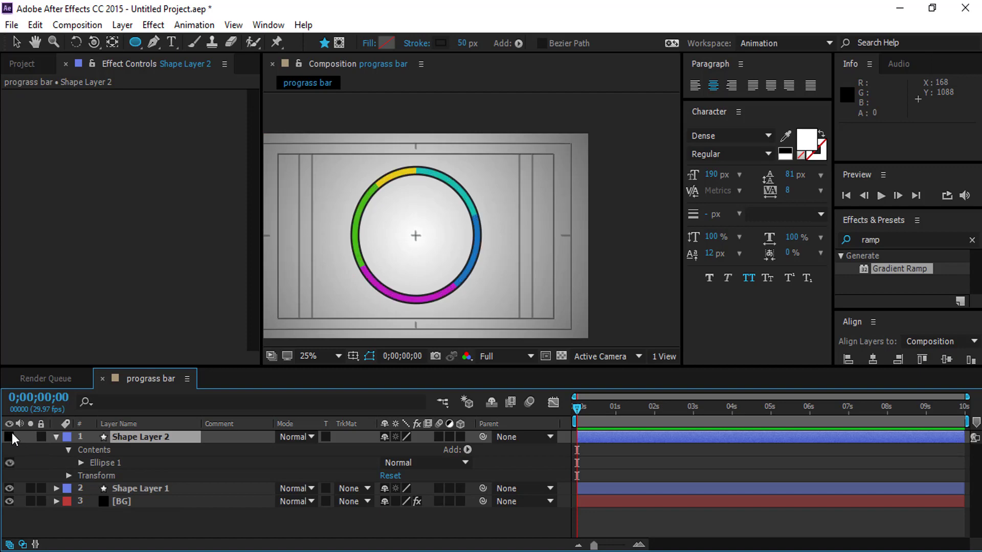
left_click(55, 437)
left_click(139, 450)
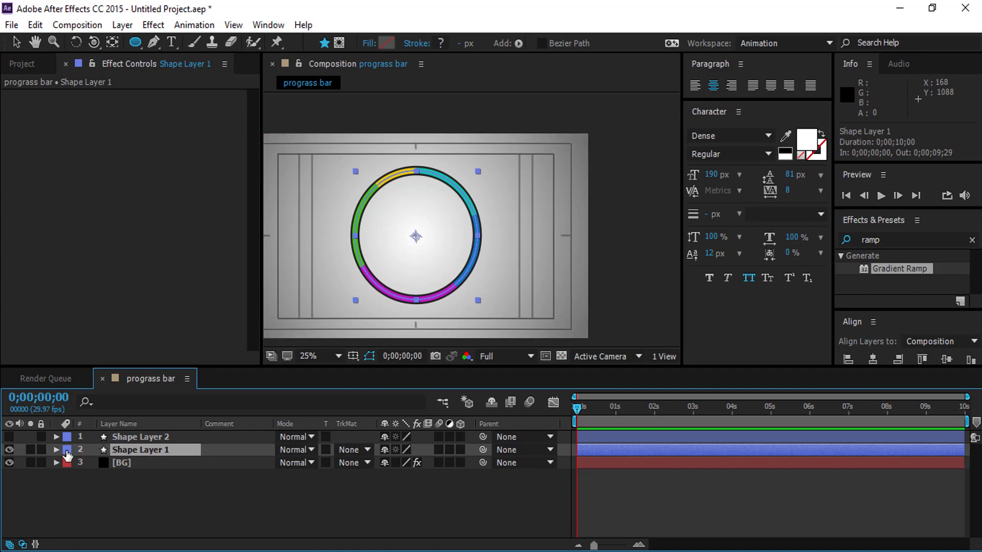
Add the expression time*500 to Shape Layer 1's Rotation.
key("r")
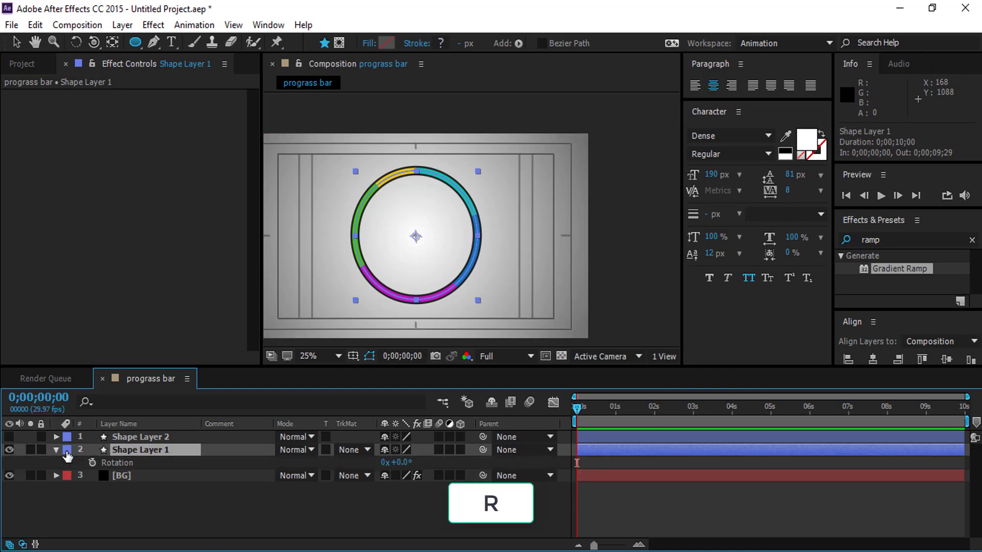
left_click(92, 462, "alt")
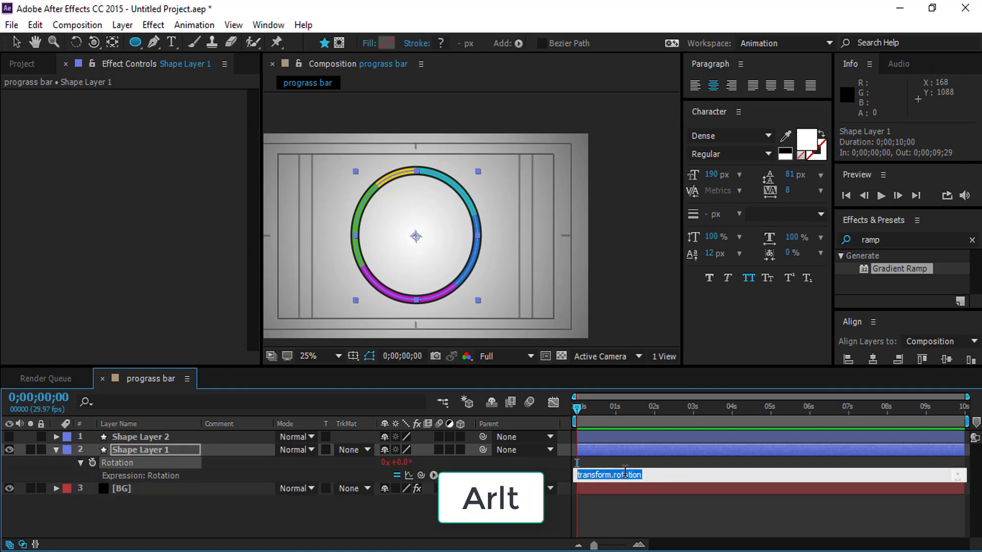
type("time*500")
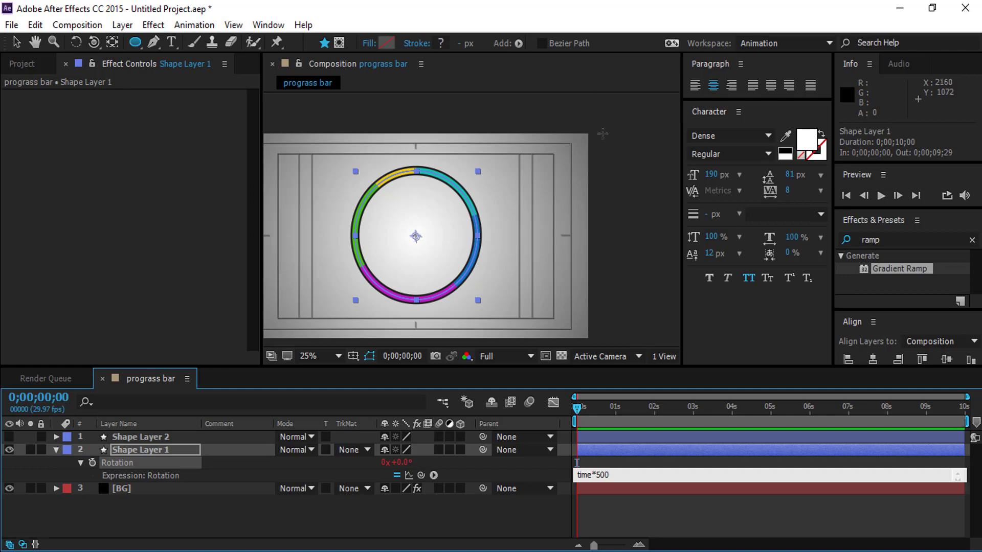
left_click(430, 268)
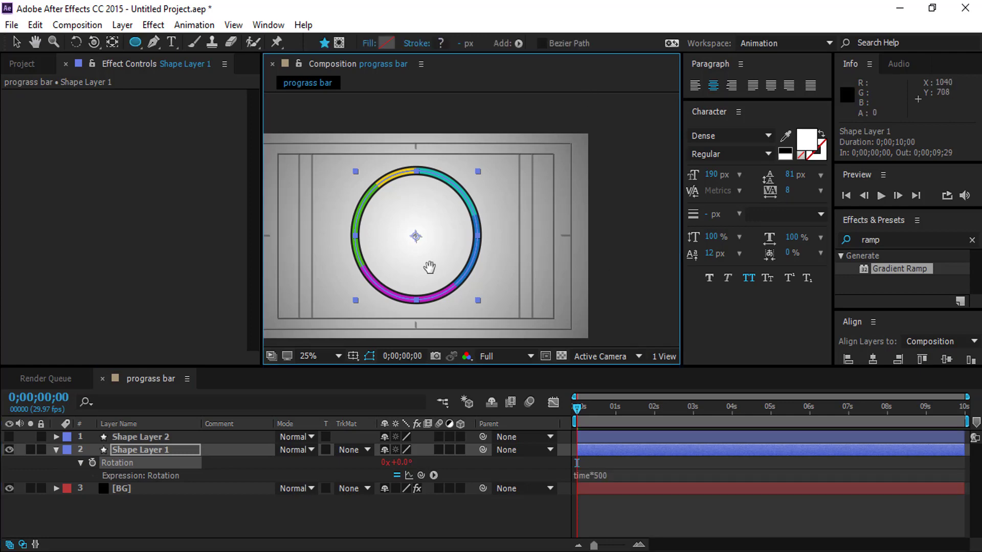
Scrub and preview the spinning ring, then enable motion blur.
left_click(577, 409)
left_click_drag(580, 414, 775, 434)
left_click_drag(786, 433, 544, 446)
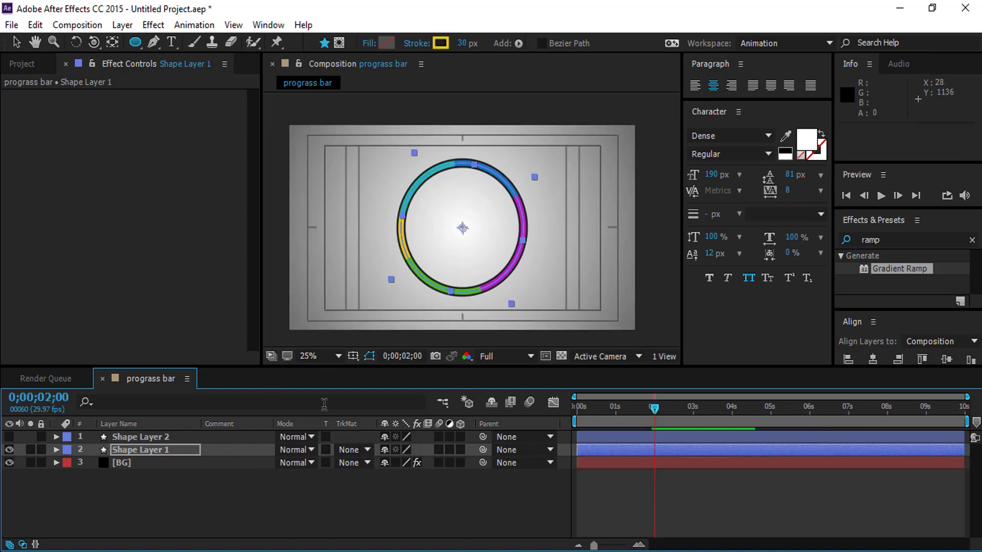
left_click_drag(647, 401, 563, 415)
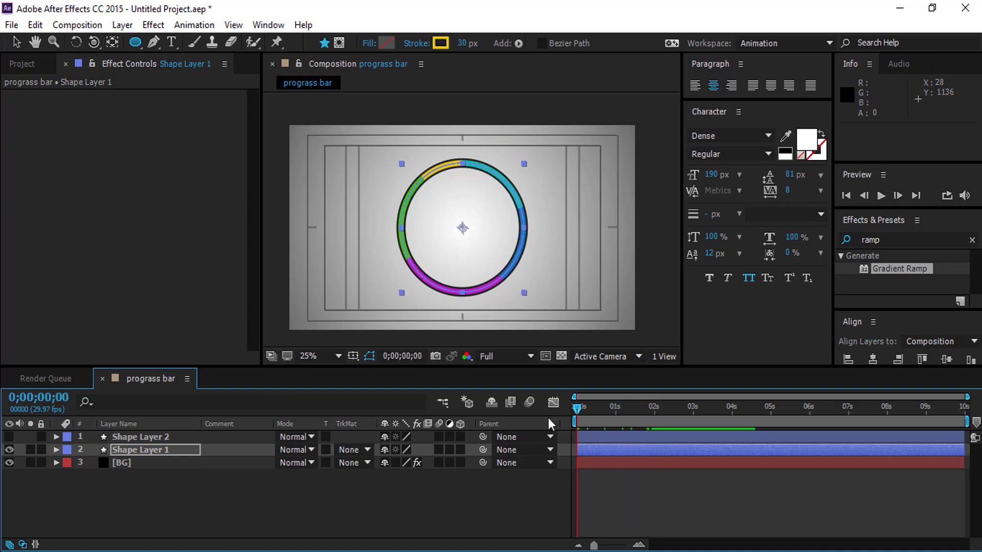
key("space")
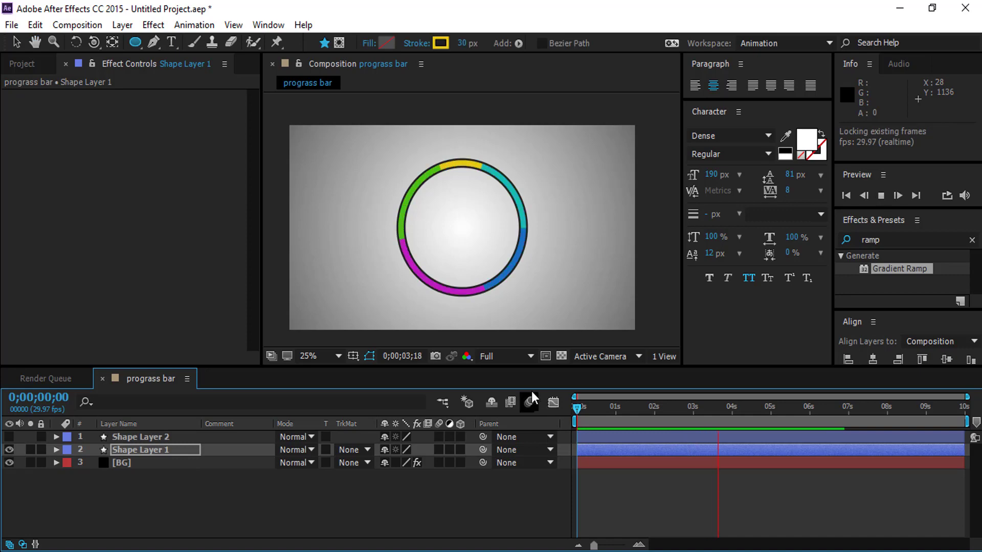
left_click(553, 402)
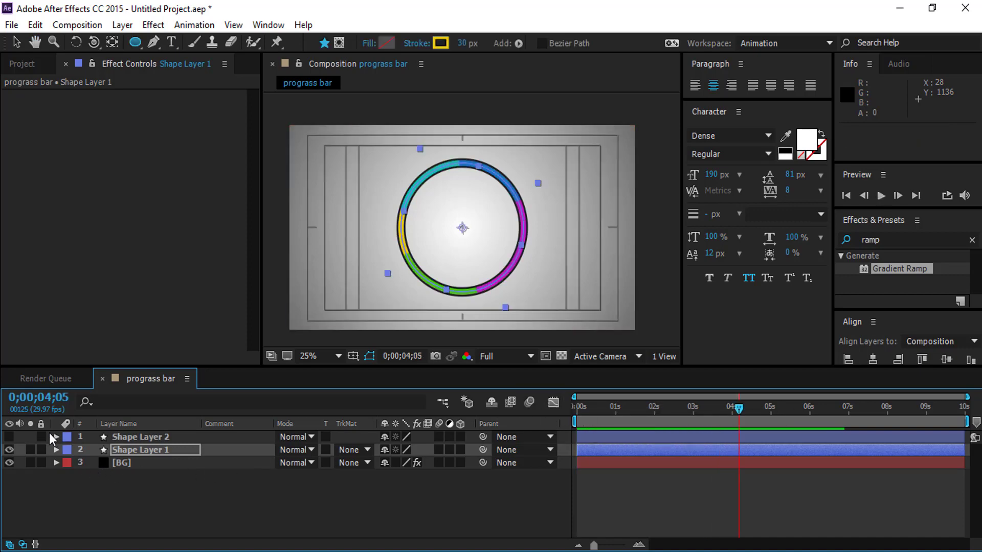
Make Shape Layer 2 visible and expand its Ellipse 1 transform properties.
left_click(9, 437)
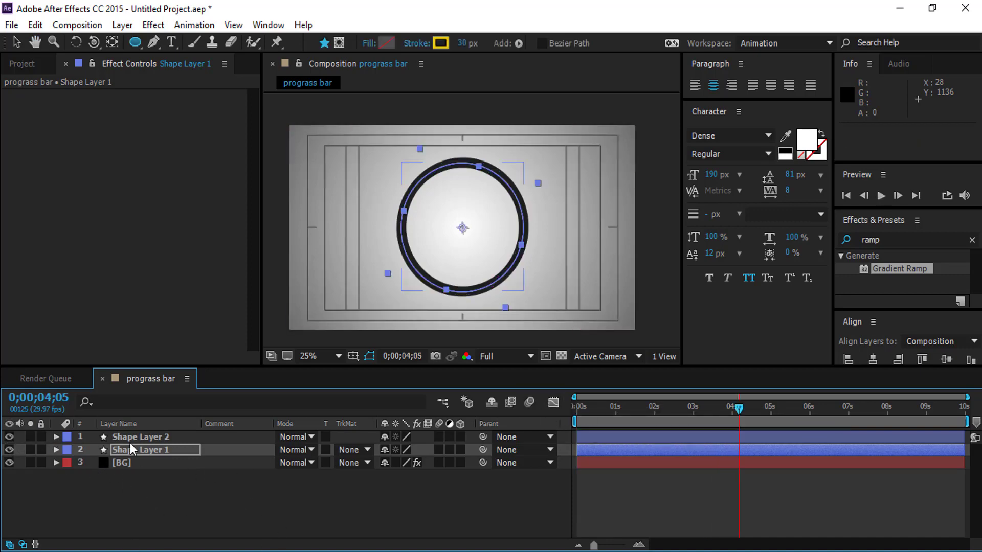
left_click(102, 437)
key("F2")
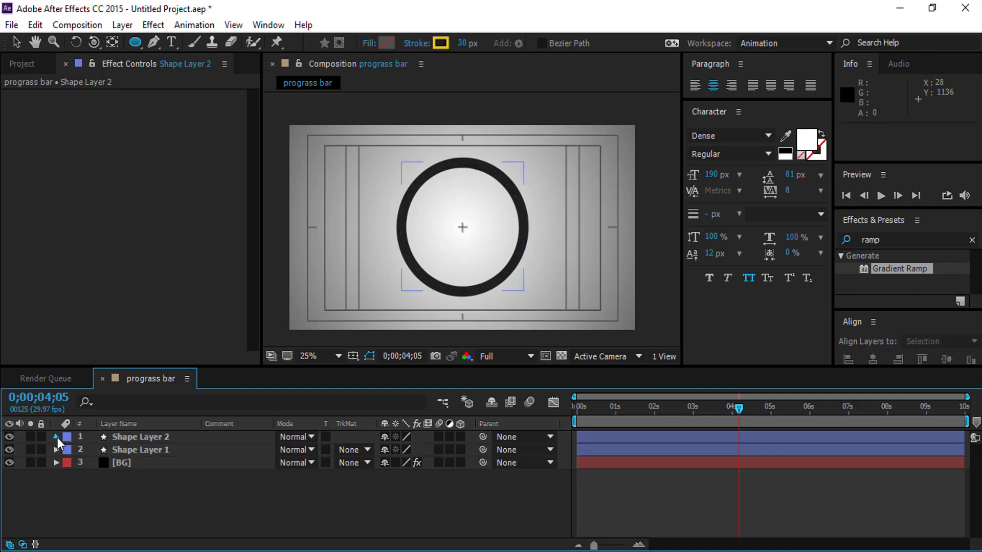
left_click(56, 437)
left_click(81, 462)
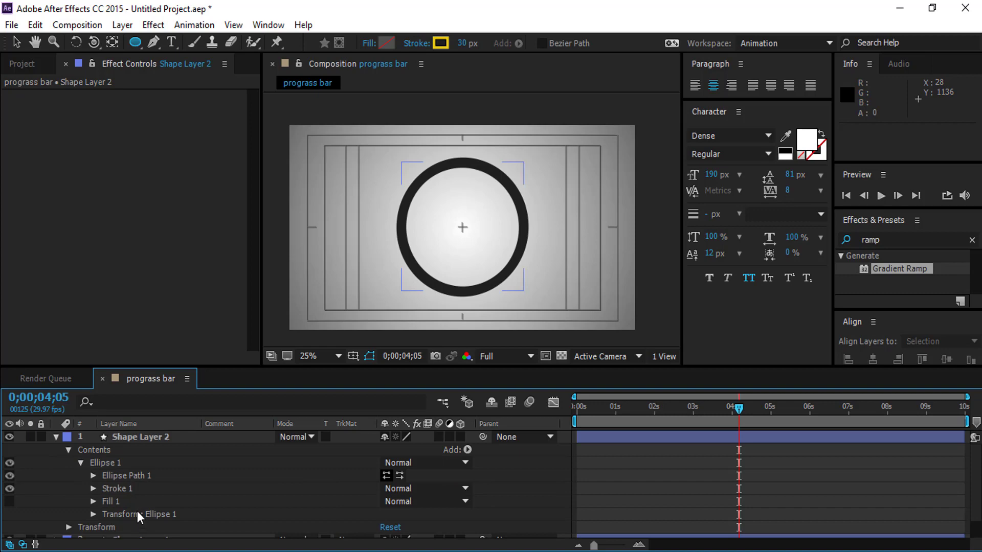
left_click(93, 514)
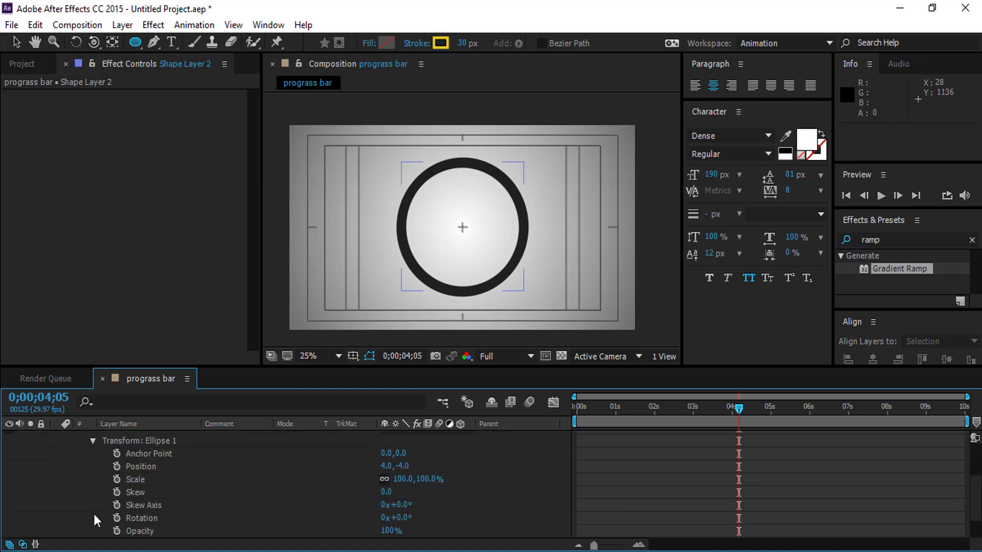
Set Ellipse 1's position to 0,0, then bring up the Add shape operations list.
left_click(386, 466)
type("0")
key("Tab")
type("0")
key("Return")
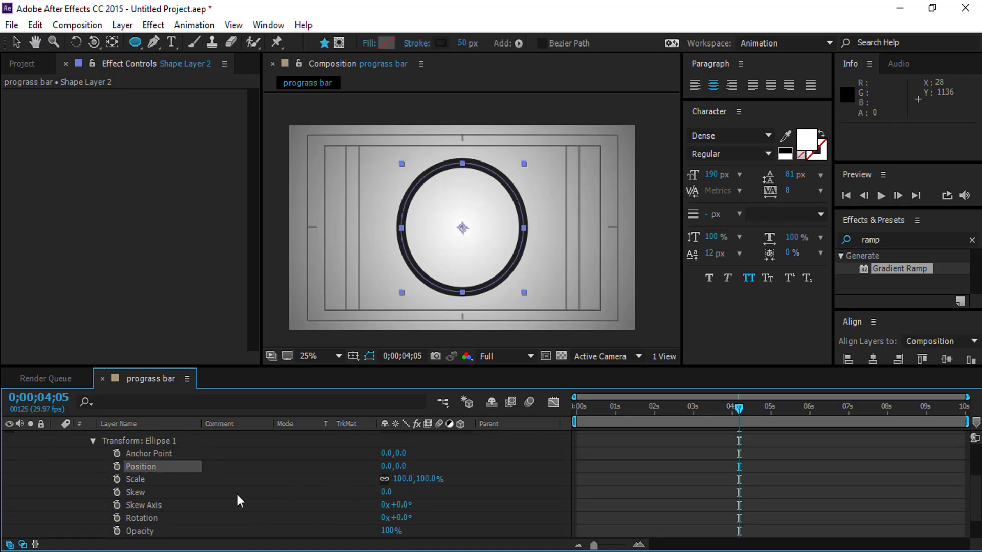
scroll(135, 501, "up", 3)
left_click(92, 514)
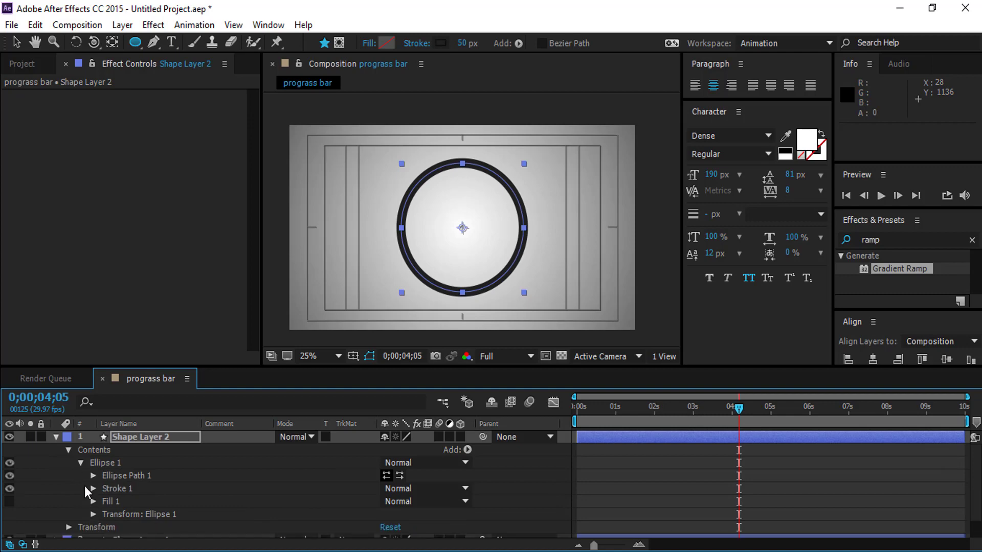
left_click(69, 450)
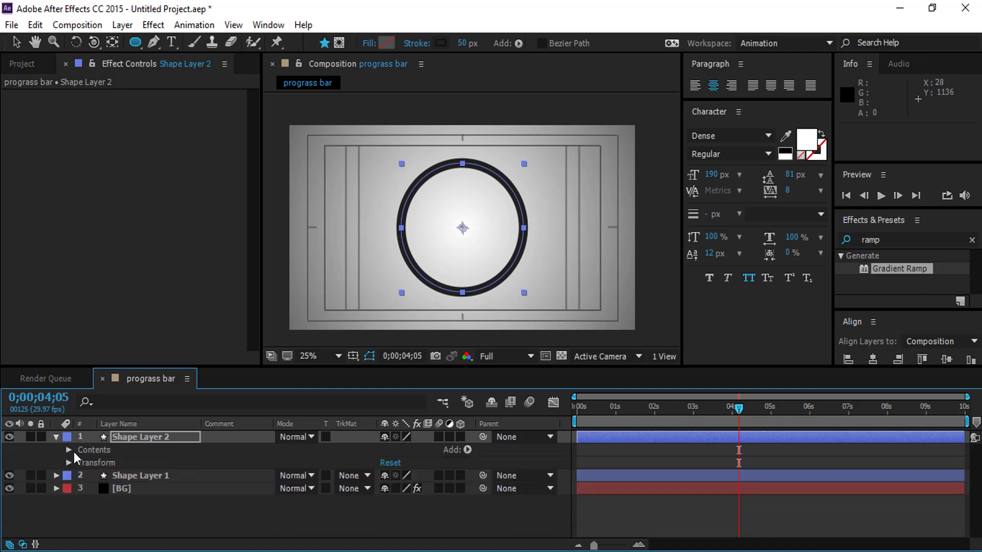
left_click(467, 450)
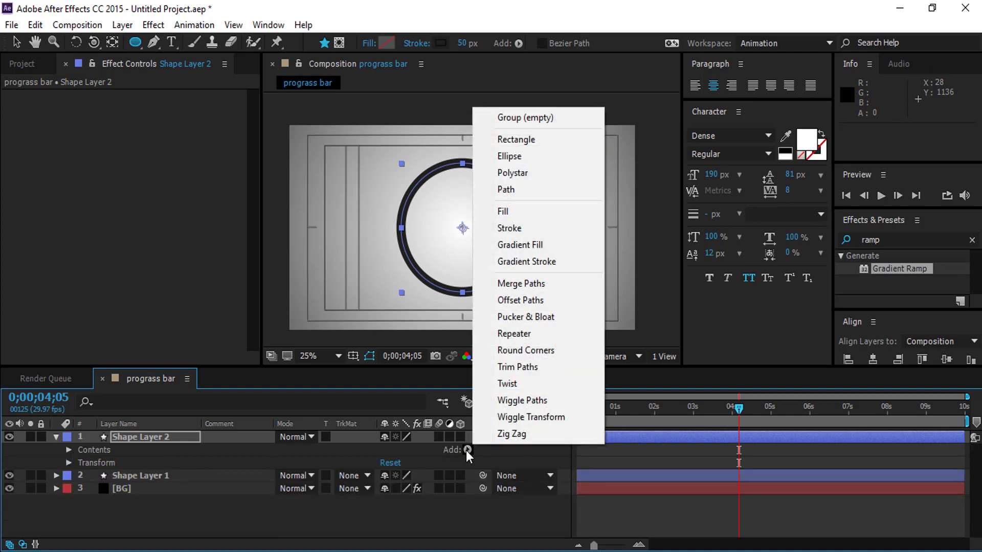
Add Trim Paths to Shape Layer 2 with End set to 0%.
left_click(522, 366)
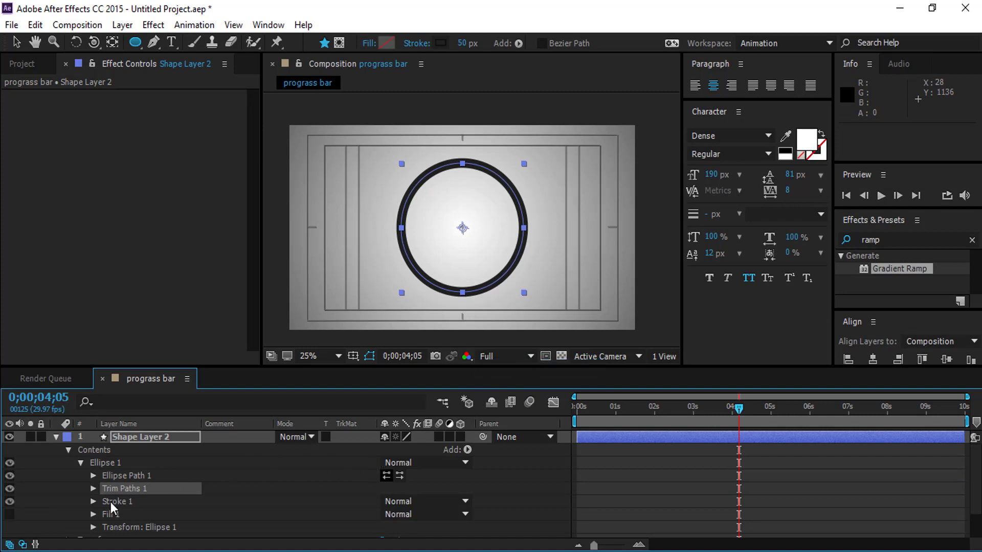
left_click(93, 489)
left_click(386, 506)
type("0")
key("Return")
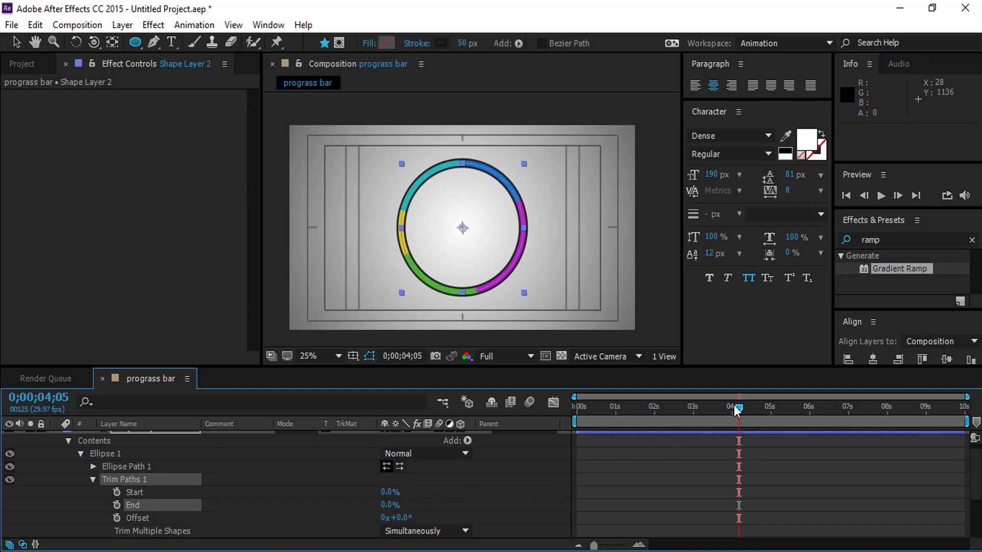
Keyframe Trim Paths End from 0% at the start to 100% at eight seconds.
left_click_drag(737, 409, 551, 420)
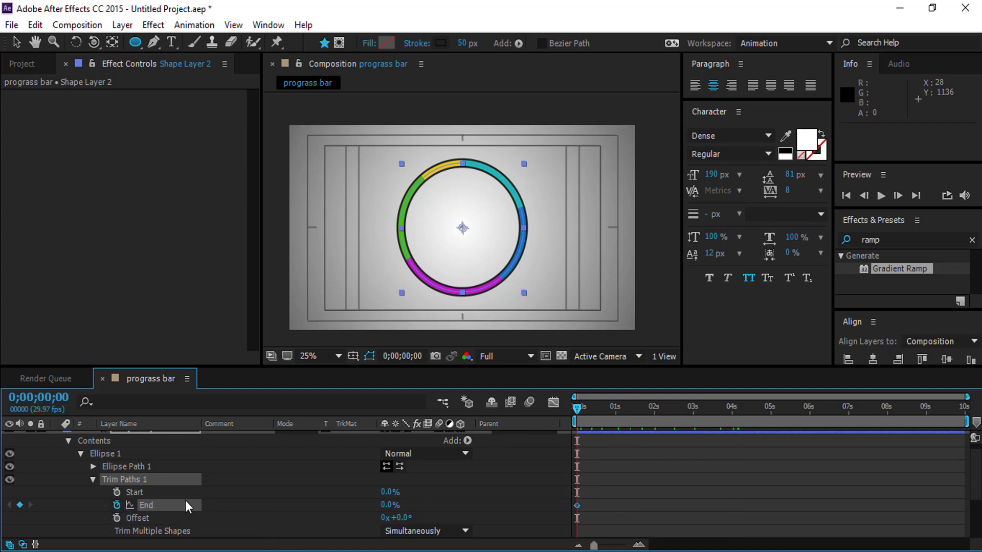
left_click_drag(574, 408, 975, 416)
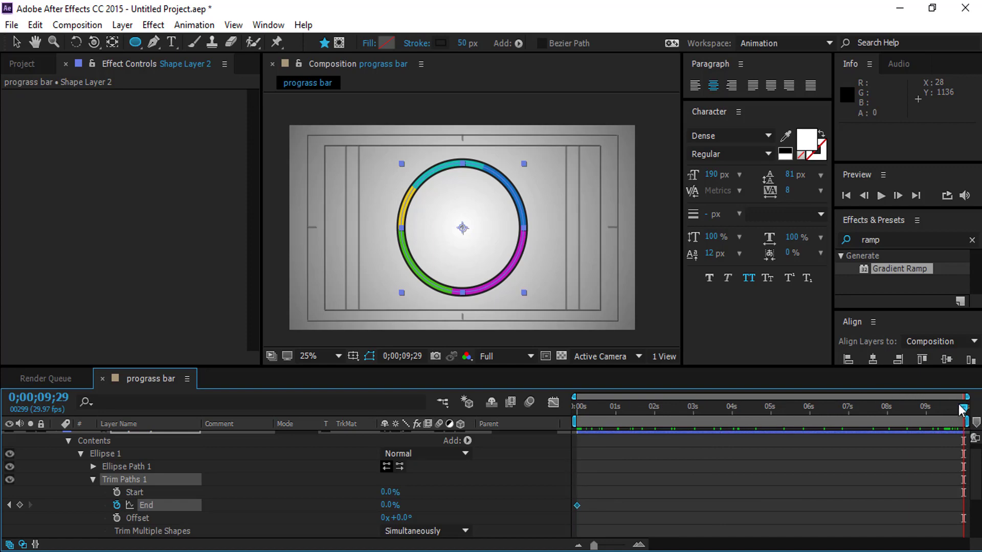
left_click_drag(962, 412, 887, 407)
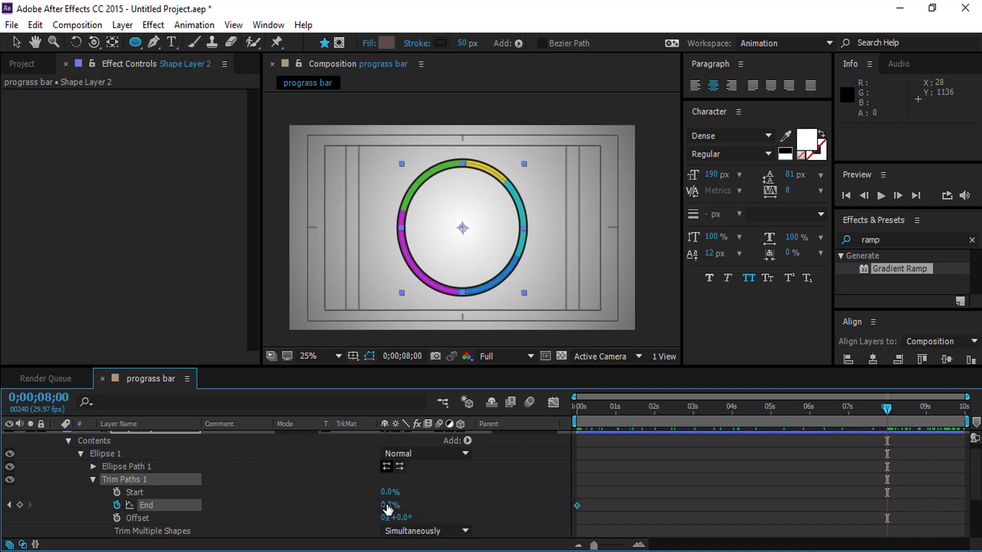
type("100")
key("Return")
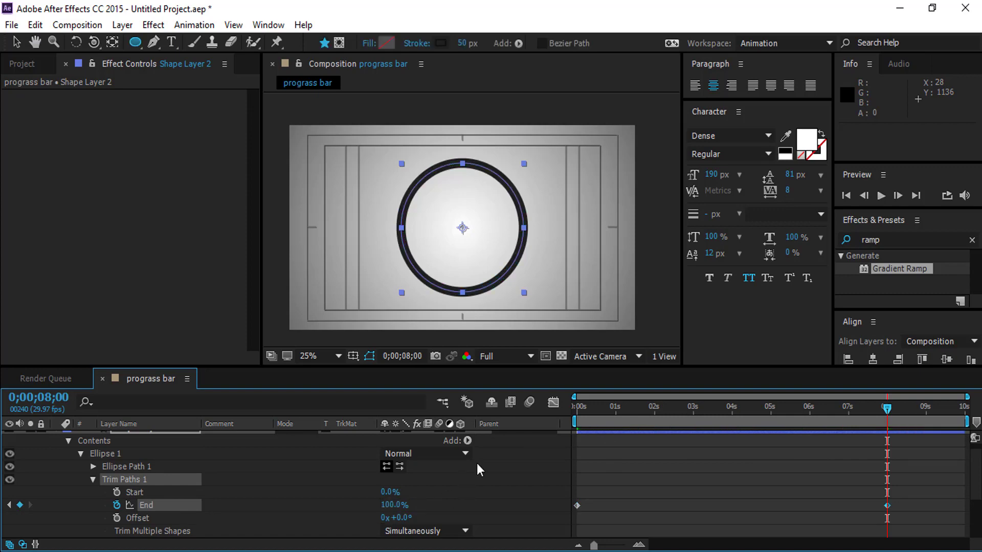
left_click_drag(886, 410, 569, 409)
Set Shape Layer 1's track matte to Alpha Matte 'Shape Layer 2' and preview the reveal.
scroll(46, 466, "up", 1)
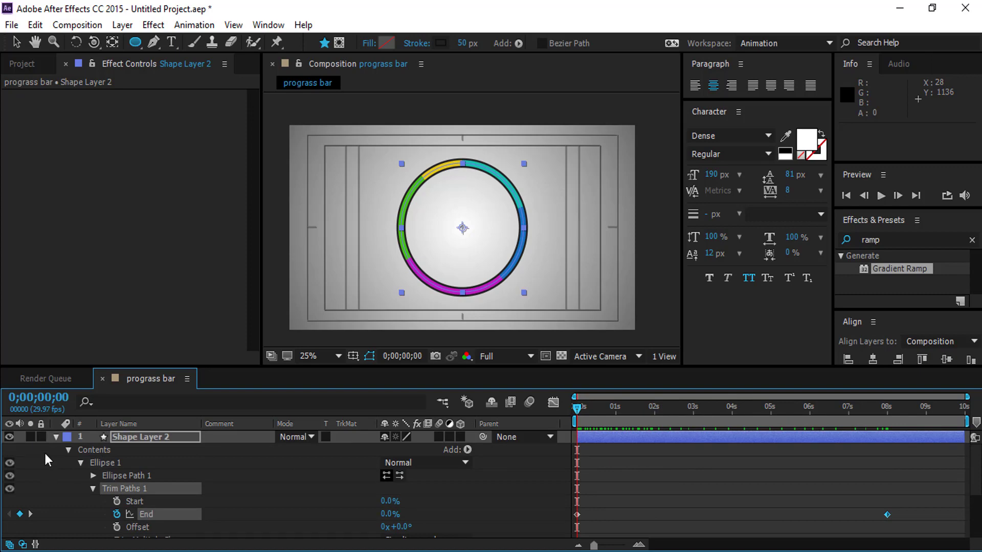
left_click(56, 438)
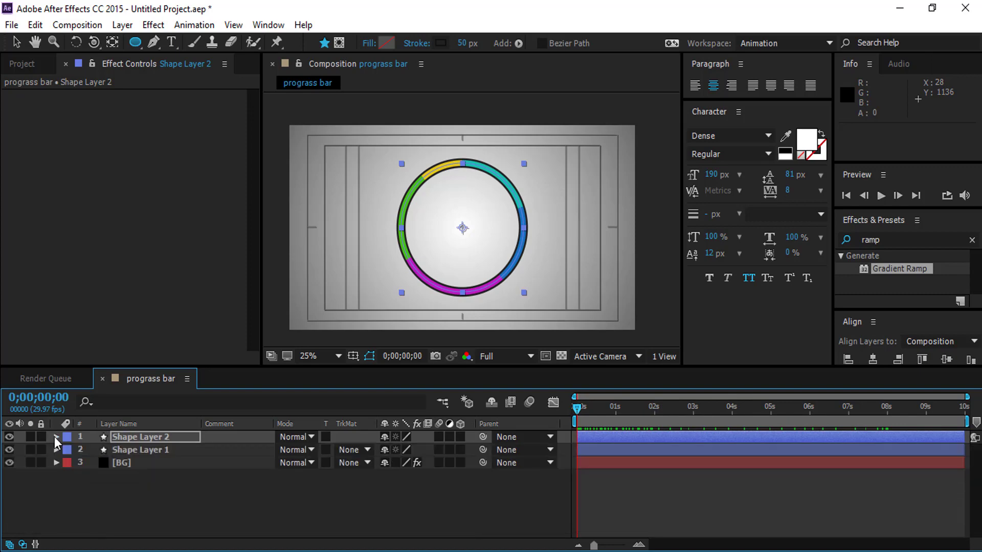
left_click(362, 451)
left_click(382, 489)
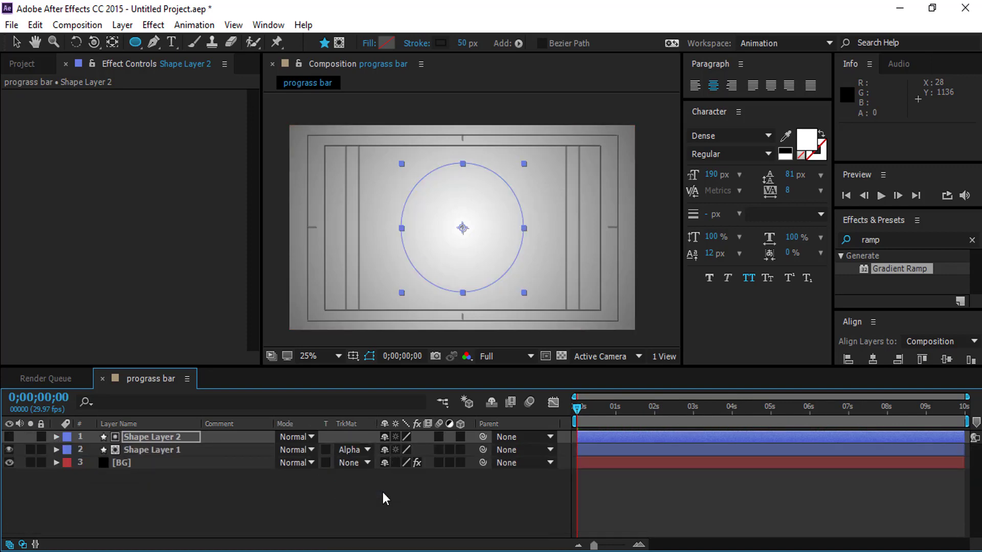
left_click_drag(581, 407, 533, 433)
left_click(188, 490)
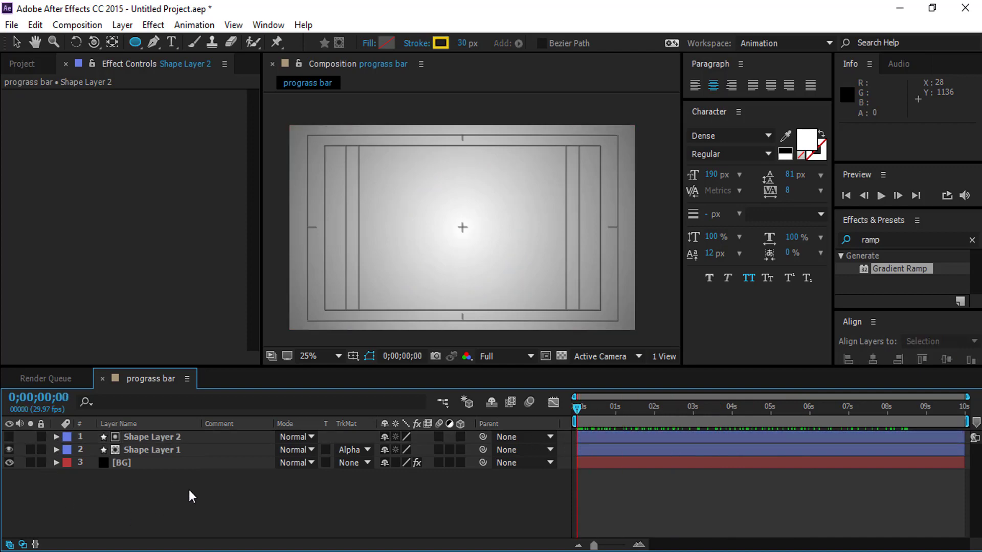
Add a new text layer reading 'LOADING' and select its text.
right_click(189, 490)
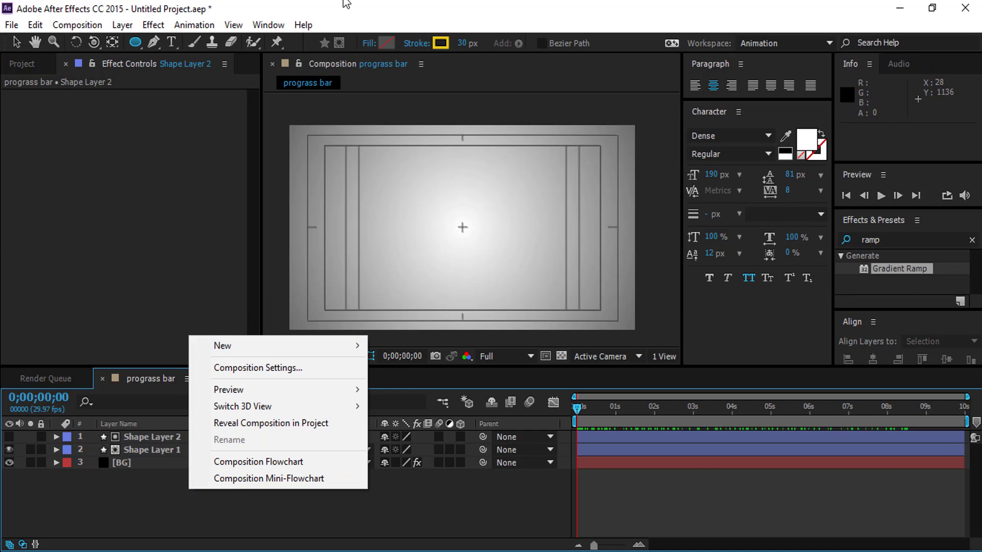
mouse_move(293, 351)
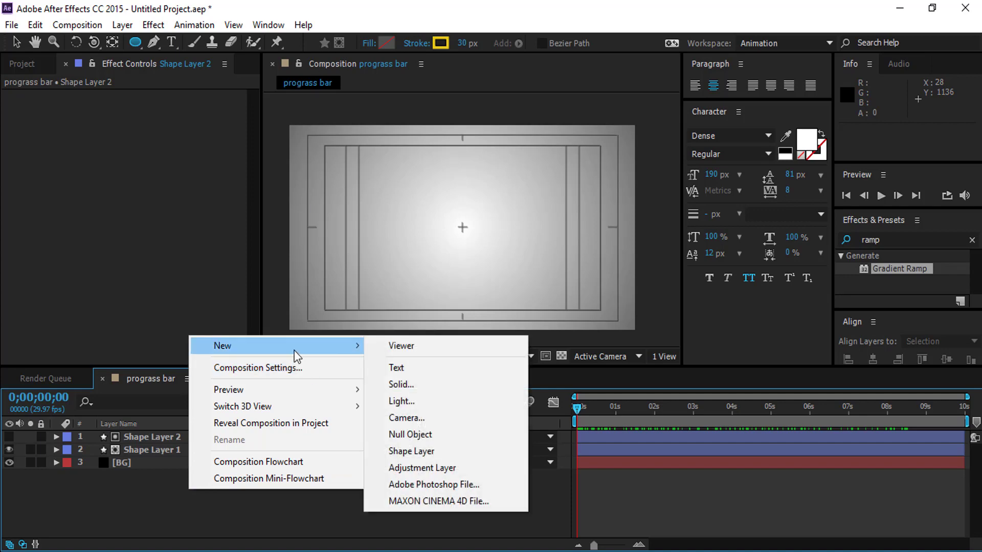
left_click(399, 368)
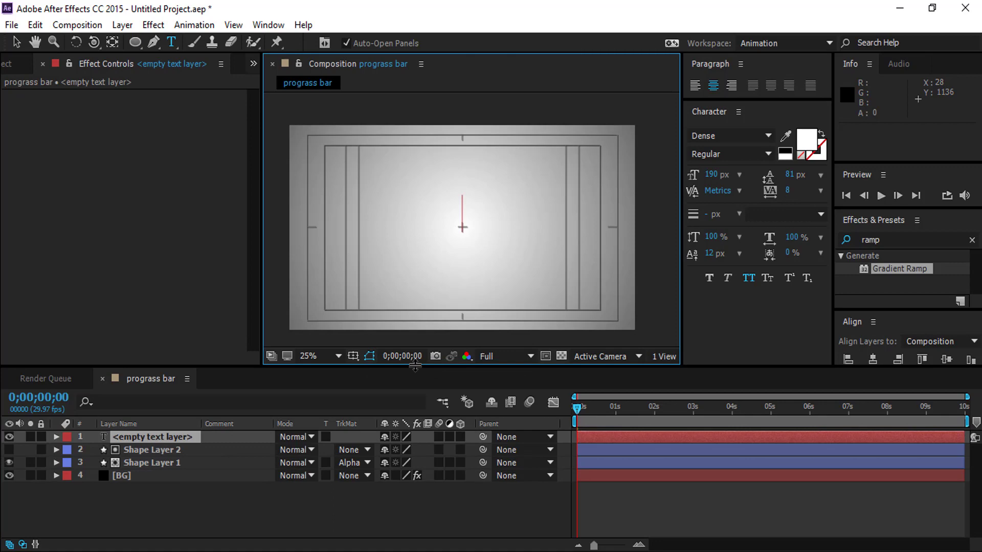
type("LOADING")
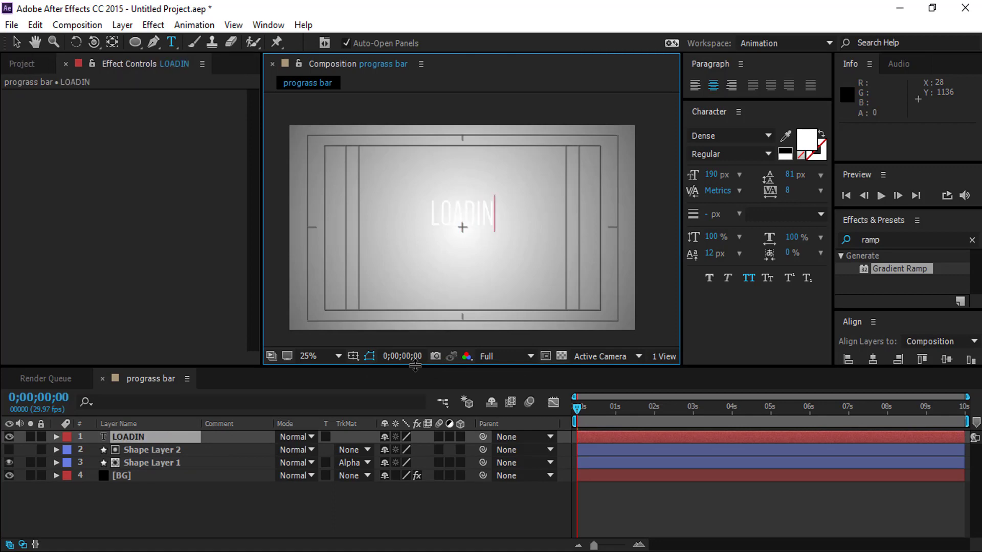
double_click(469, 219)
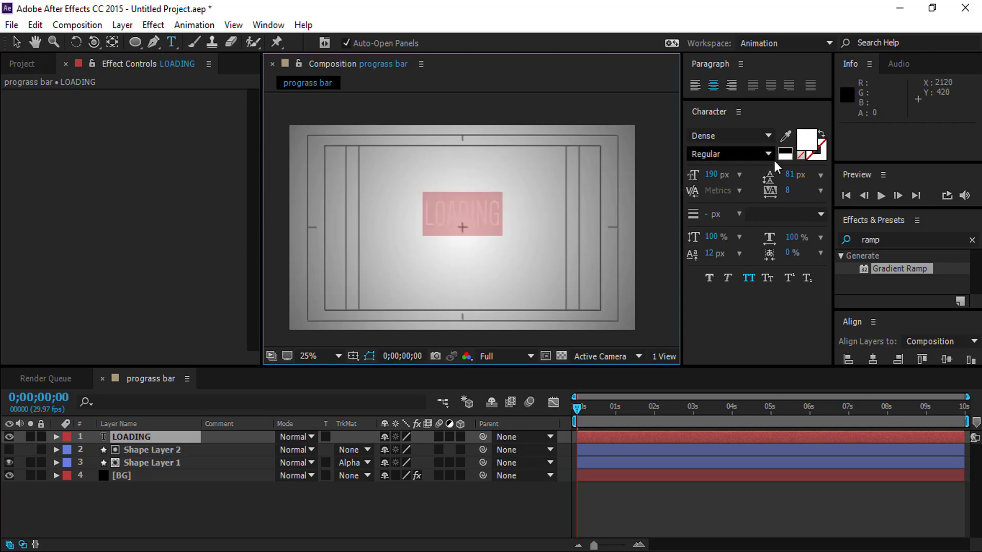
Set the text fill to dark grey 5C5C5C and extend it to 'LOADING...'.
left_click(806, 140)
left_click(354, 301)
left_click_drag(354, 300, 338, 361)
left_click_drag(519, 232, 739, 243)
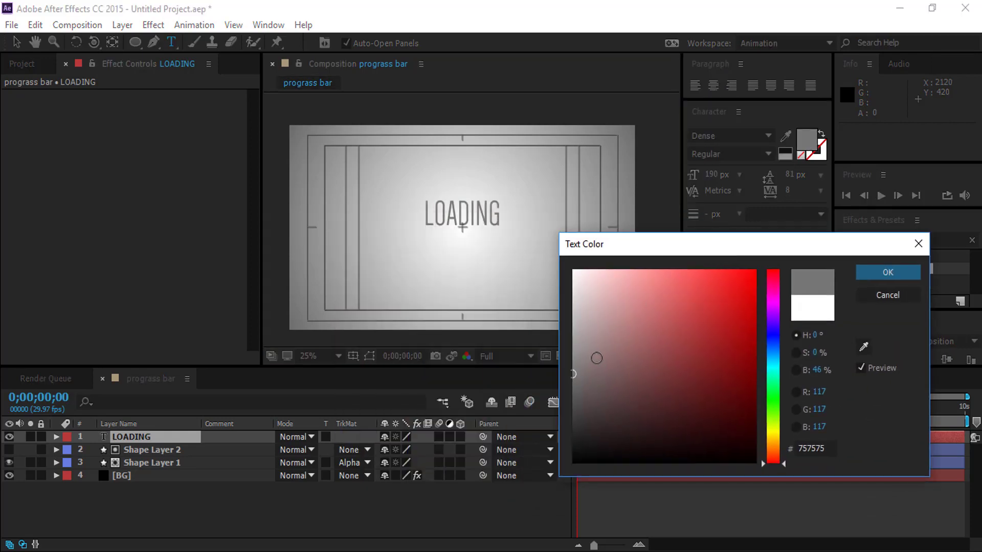
left_click_drag(575, 384, 573, 393)
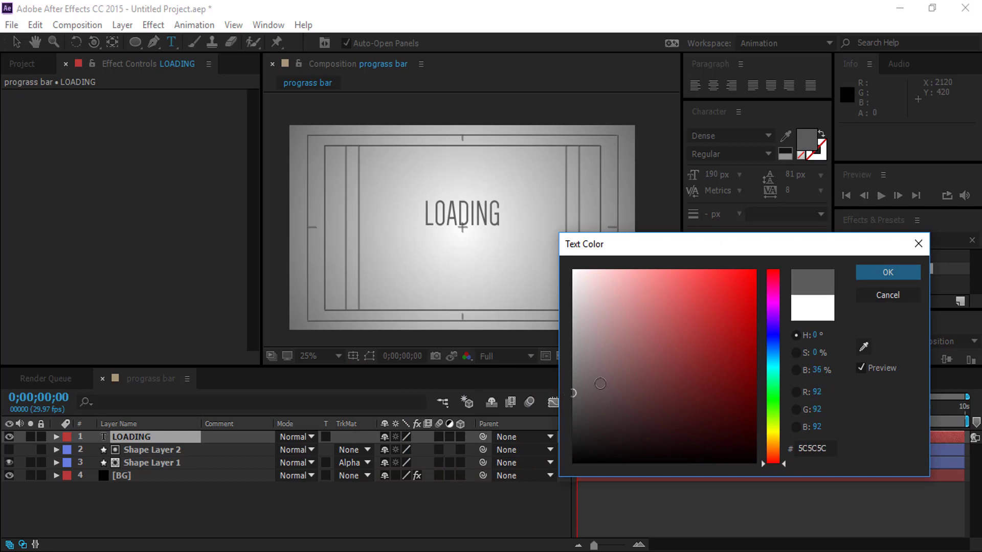
left_click(887, 272)
left_click(501, 215)
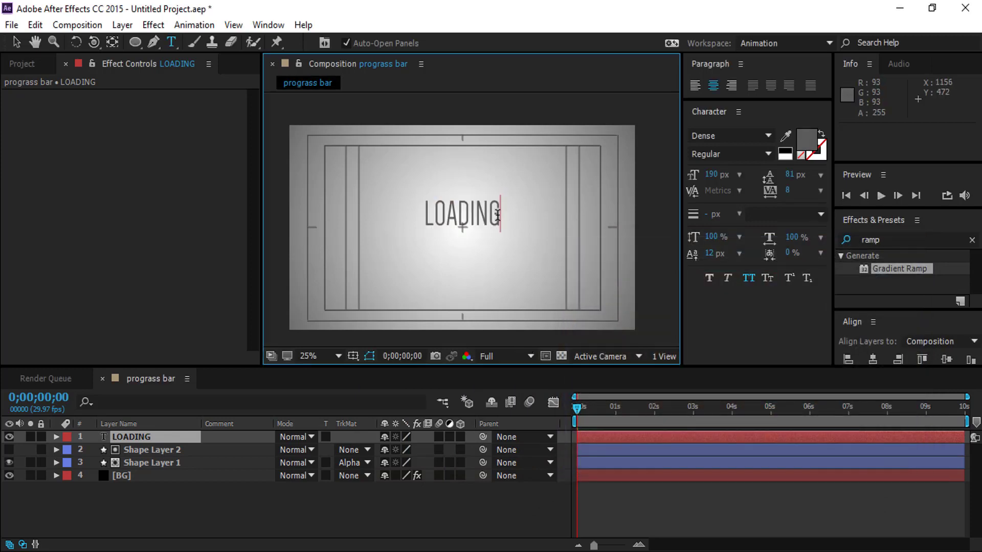
type("...")
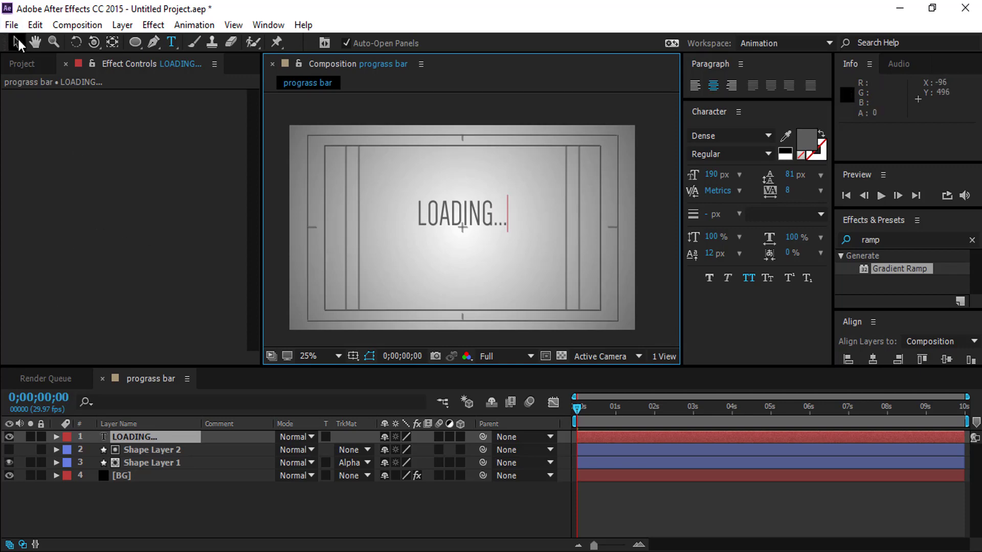
left_click(15, 42)
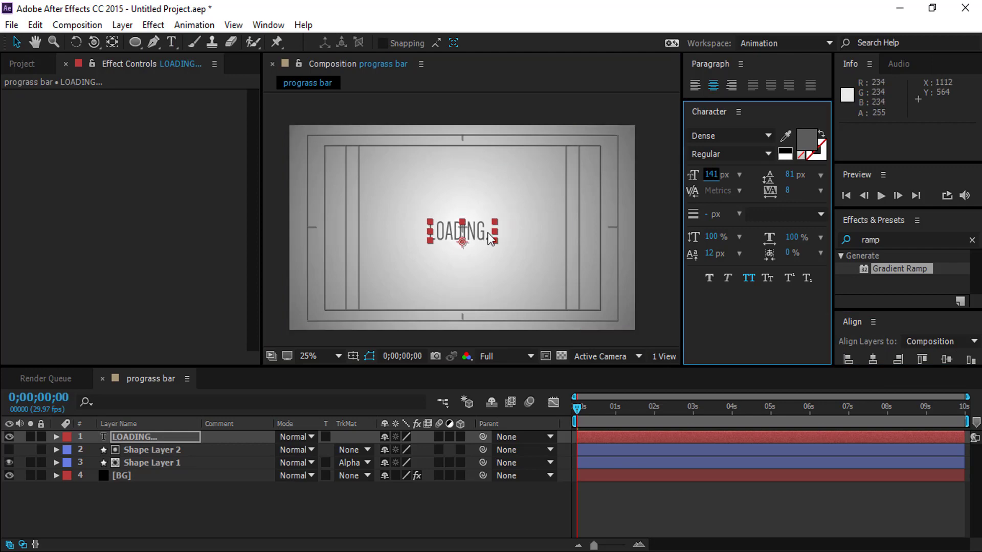
Size the LOADING... text to 130 px and centre it just below the ring.
left_click(879, 195)
left_click(876, 201)
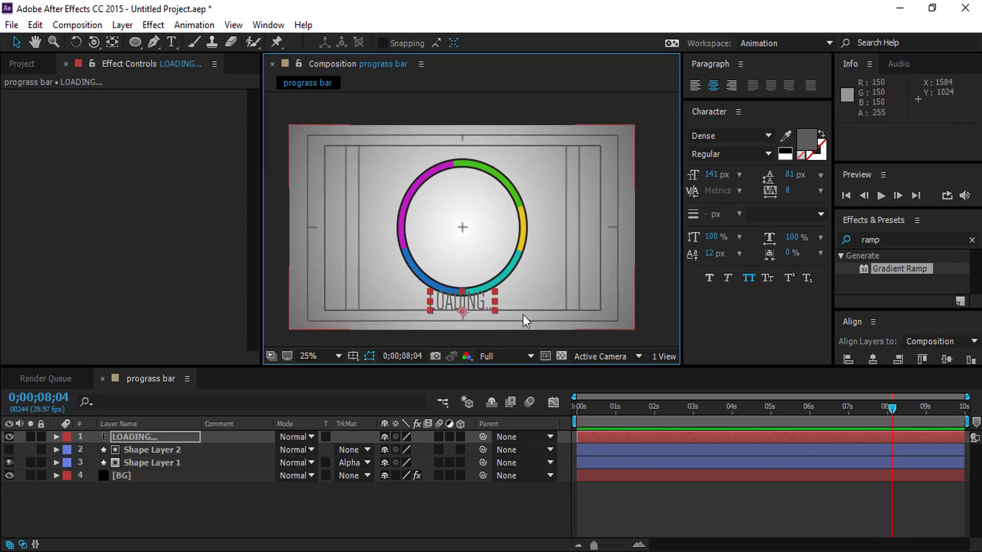
key("period")
mouse_move(711, 175)
left_mouse_down()
mouse_move(737, 189)
mouse_move(713, 189)
left_mouse_up()
left_click_drag(537, 258, 537, 271)
scroll(483, 302, "up", 3)
key("comma")
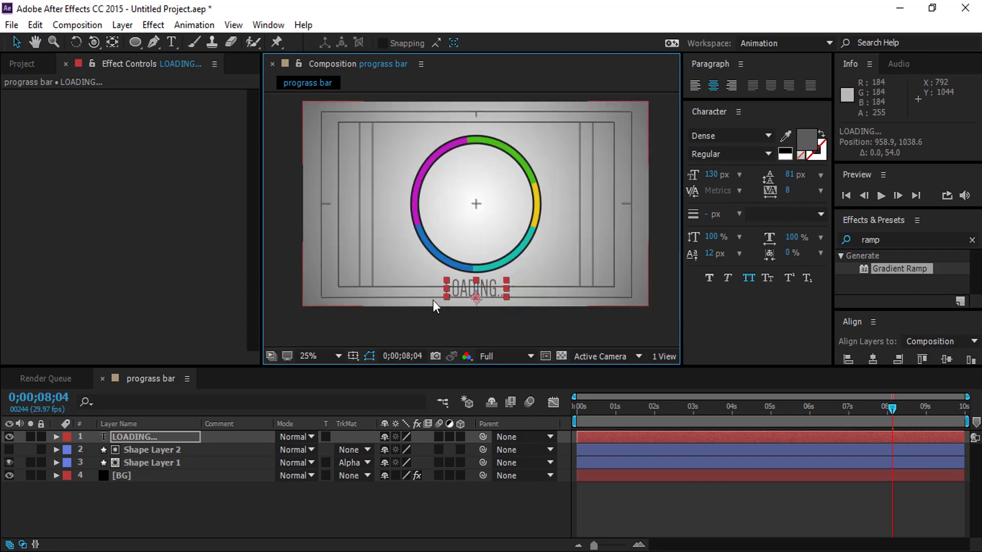
left_click(505, 340)
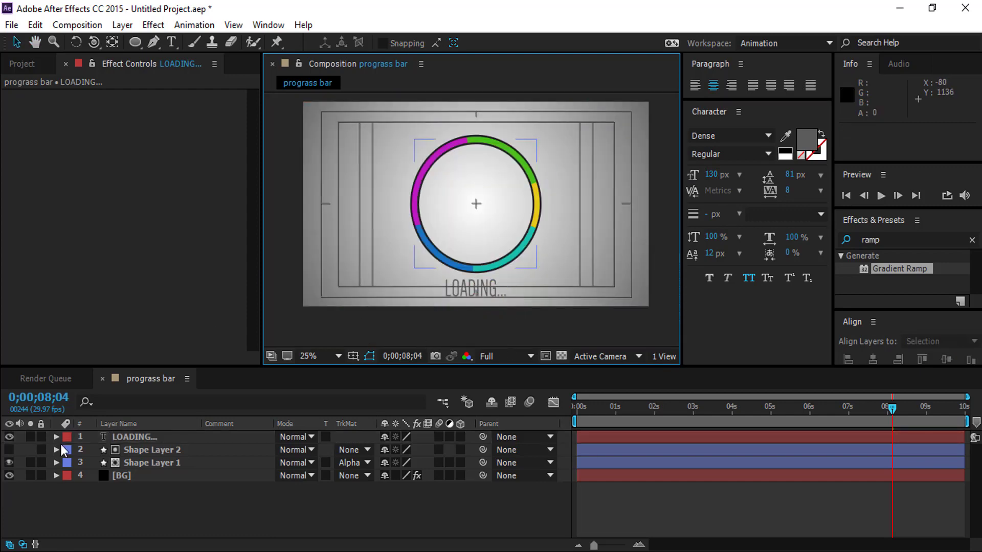
left_click(163, 501)
right_click(159, 506)
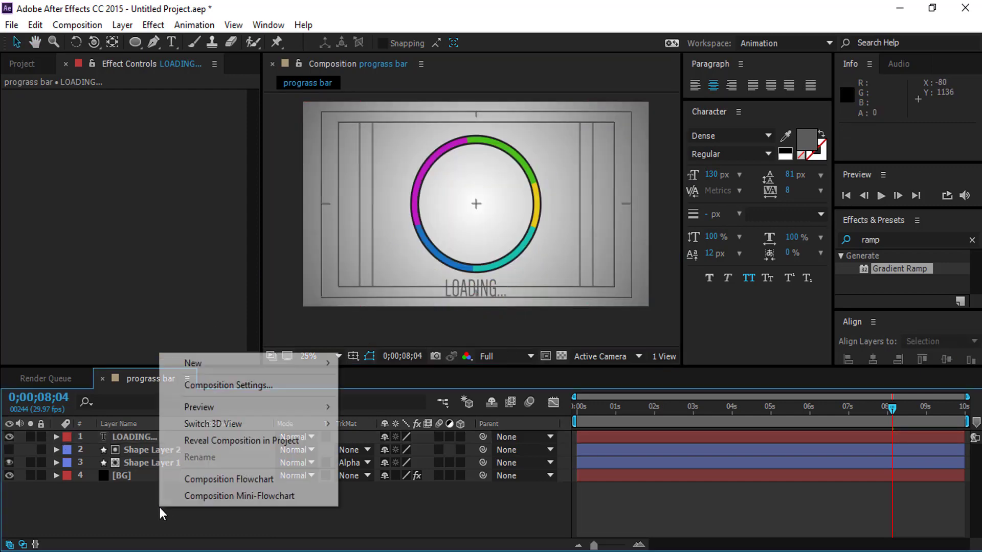
Draw a circle inside the coloured ring with a 93 px pink E81766 stroke.
left_click(125, 504)
left_click(134, 41)
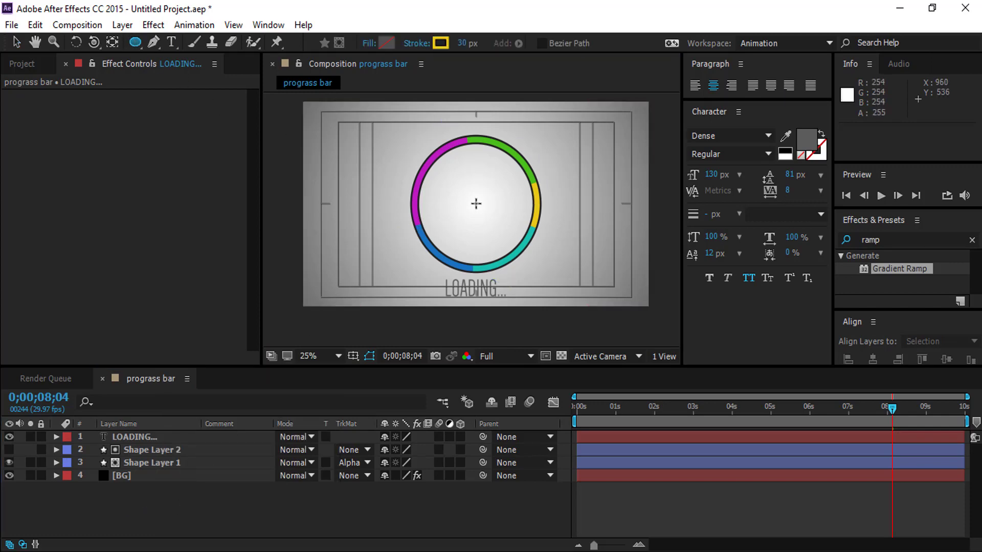
left_click_drag(475, 204, 517, 250)
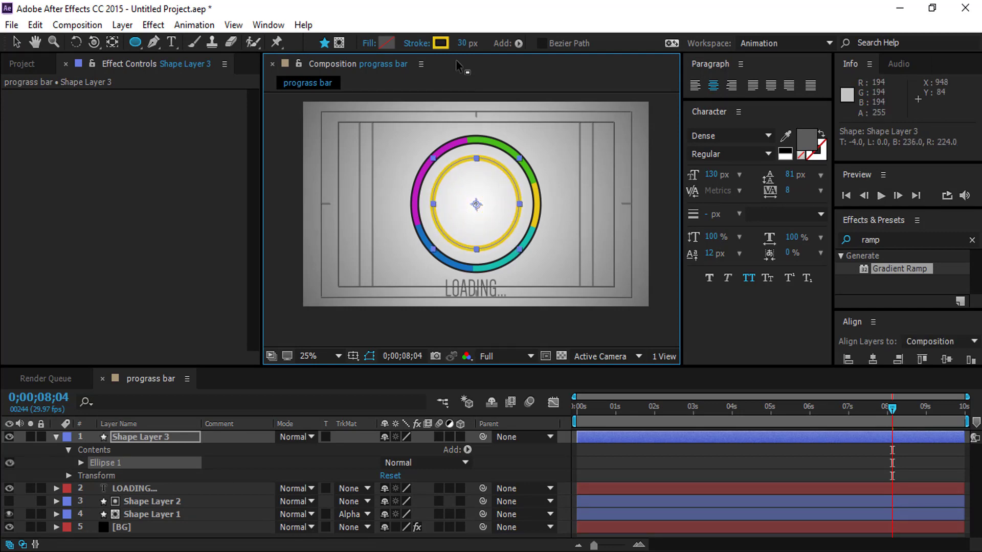
left_click_drag(464, 43, 495, 45)
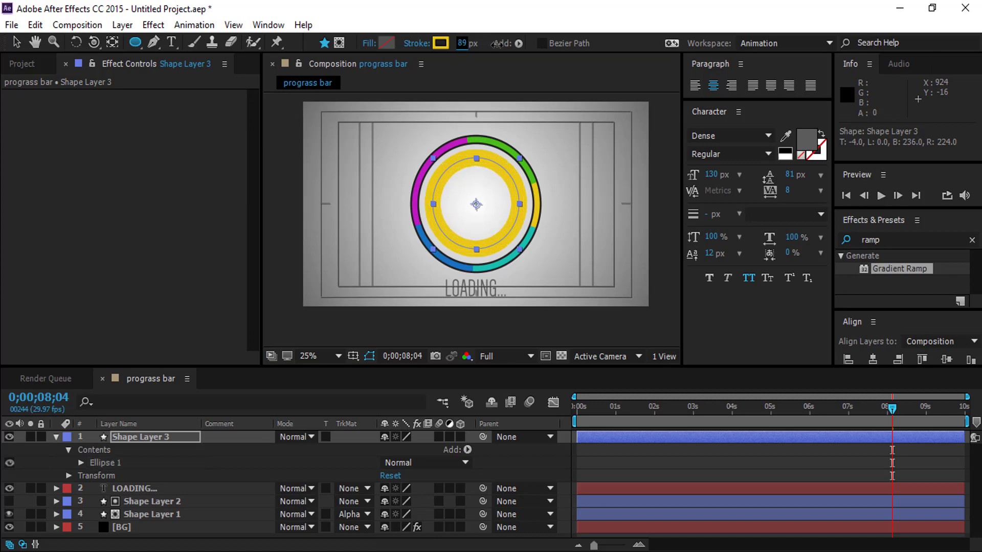
left_click_drag(500, 43, 500, 43)
left_click(439, 43)
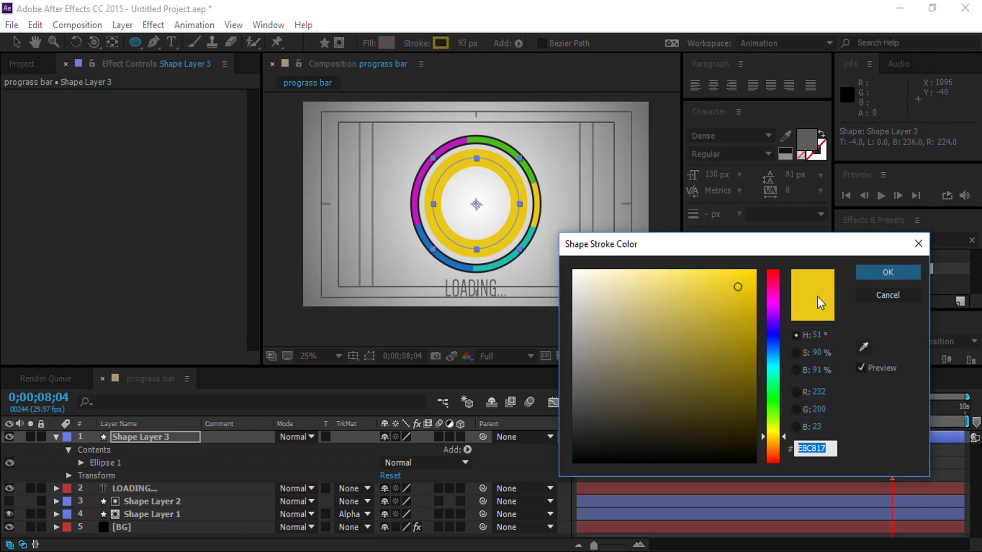
left_click(774, 290)
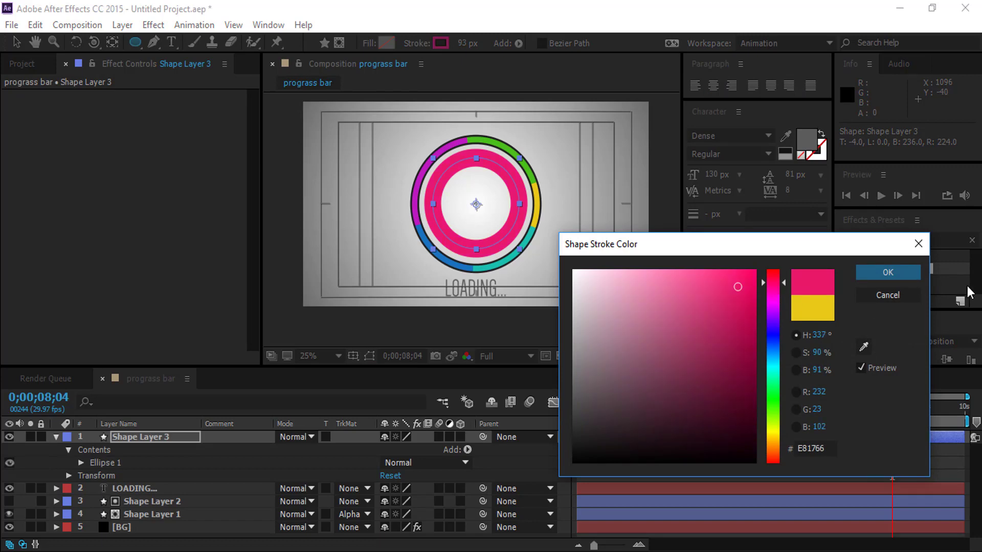
left_click(888, 272)
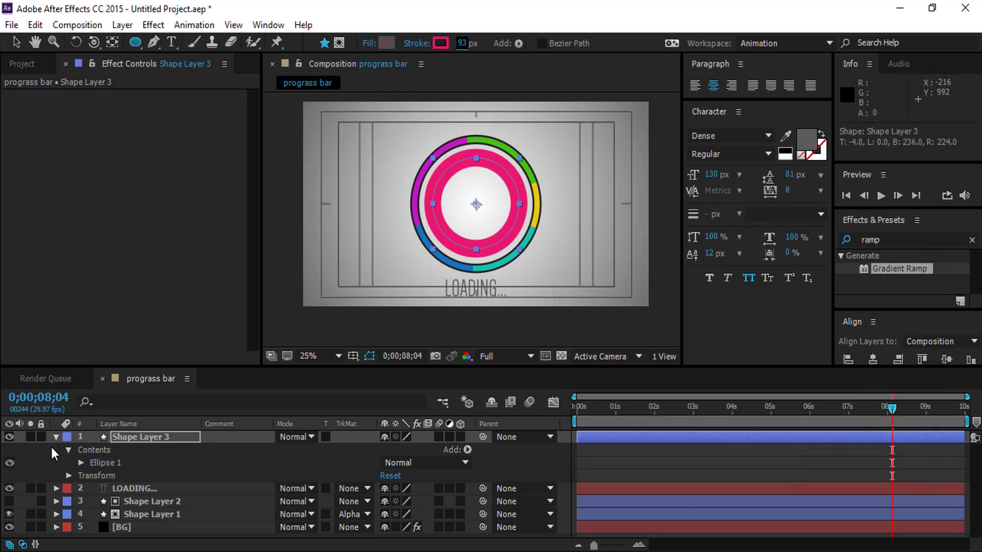
Add dashes to Ellipse 1's Stroke 1, starting with a dash length of 20.
left_click(81, 462)
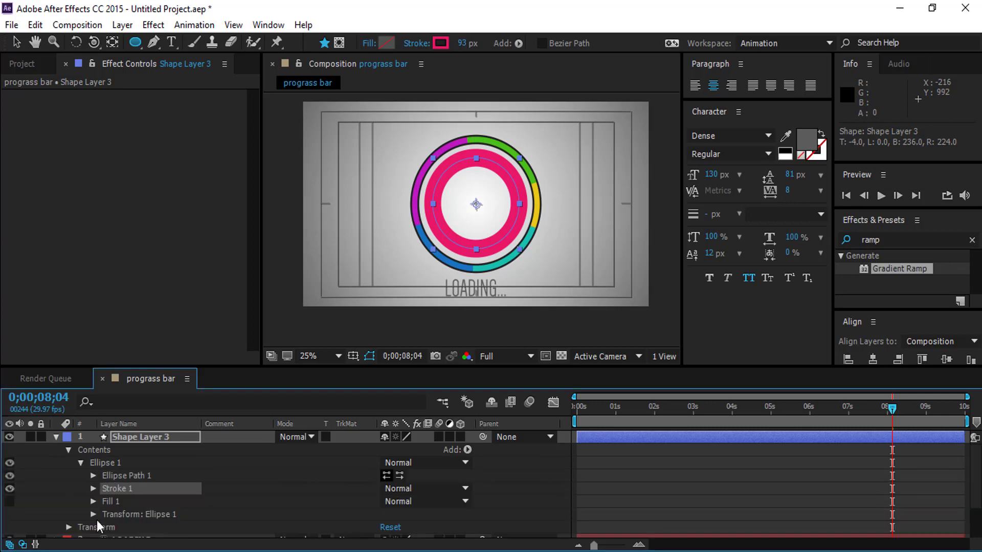
left_click(93, 488)
scroll(124, 508, "down", 3)
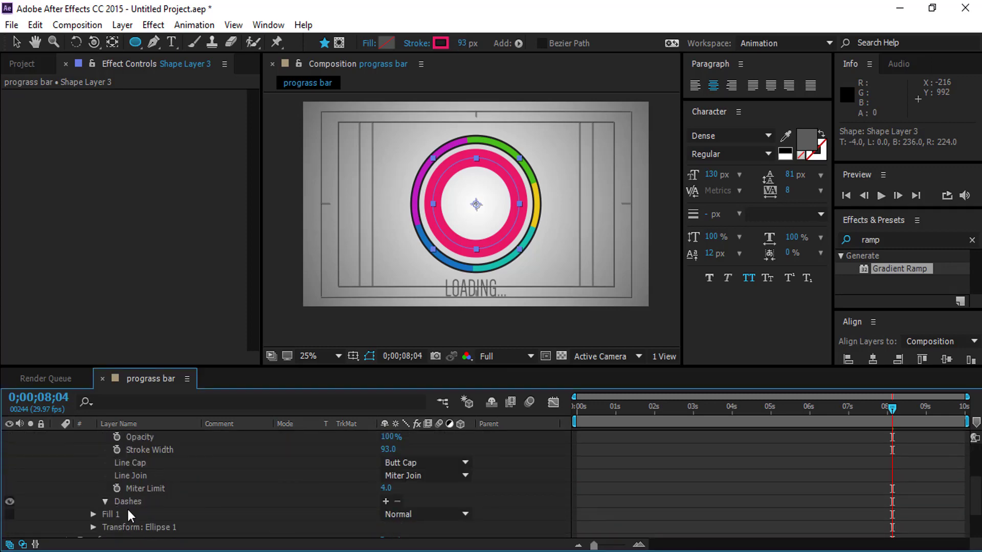
left_click(386, 501)
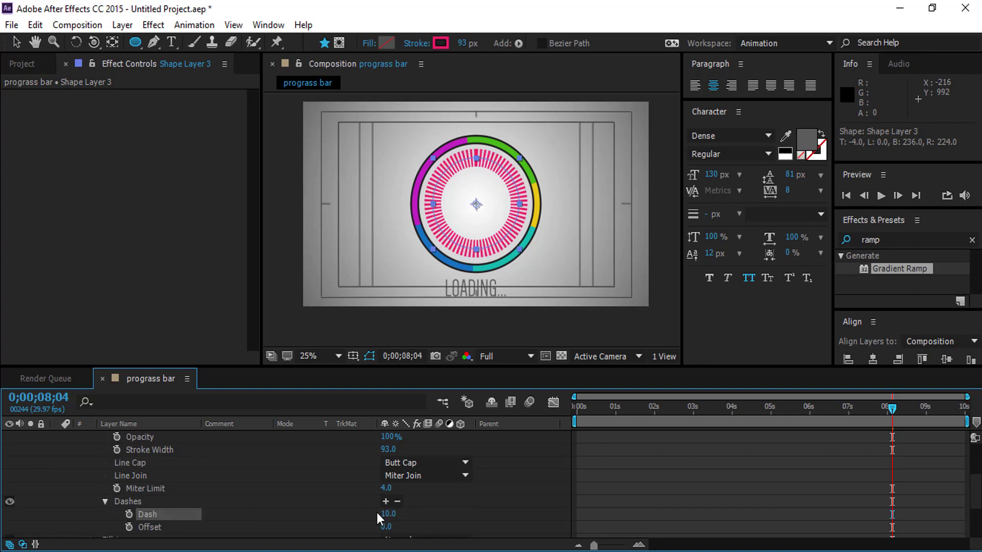
left_click_drag(386, 515, 397, 513)
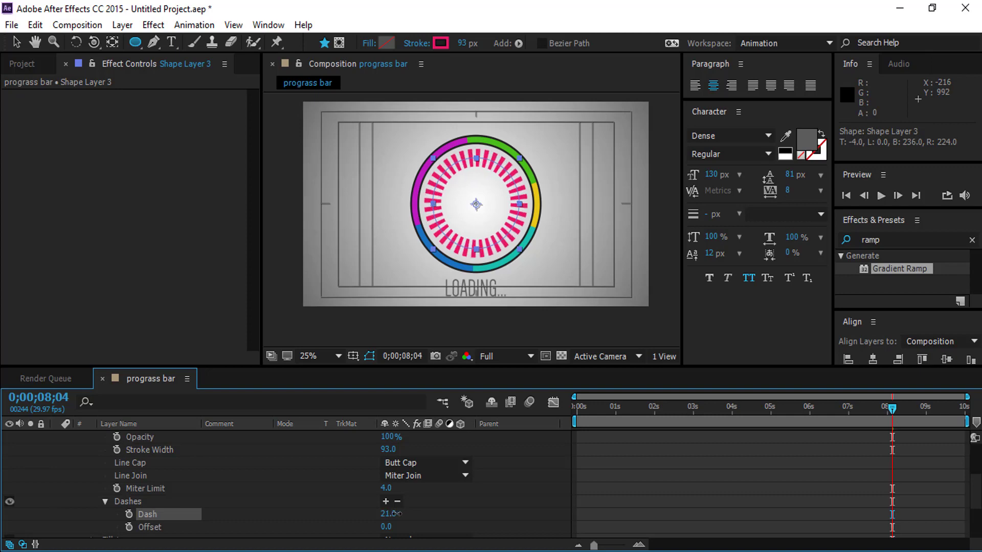
left_click_drag(394, 513, 392, 516)
left_click(391, 516)
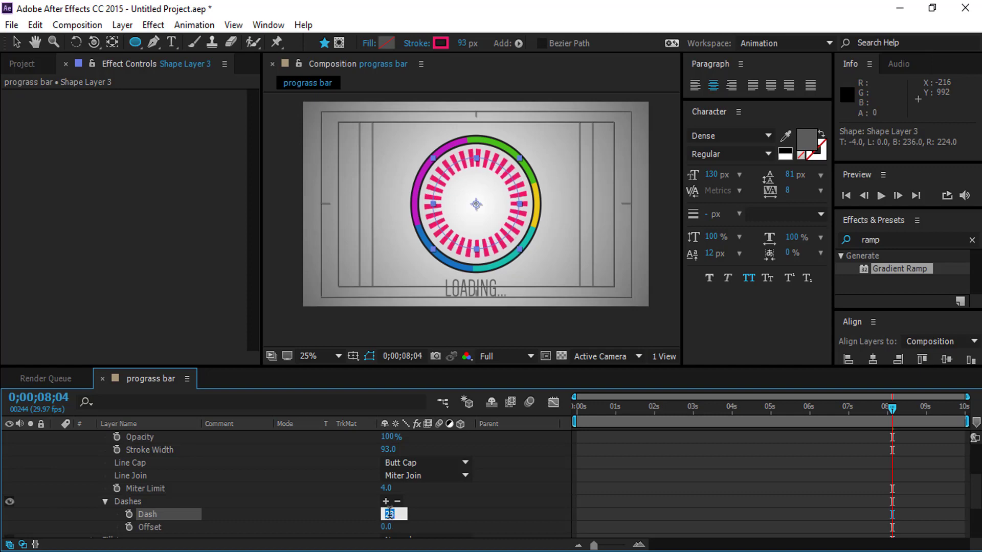
key("Return")
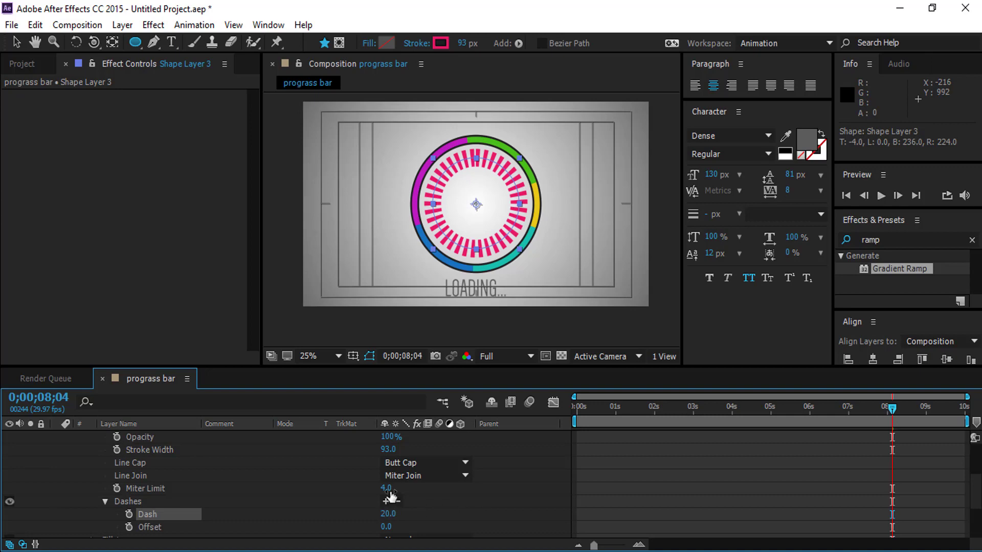
Refine the dash length through 10 and 11 to a final value of 12.
left_click_drag(387, 513, 379, 516)
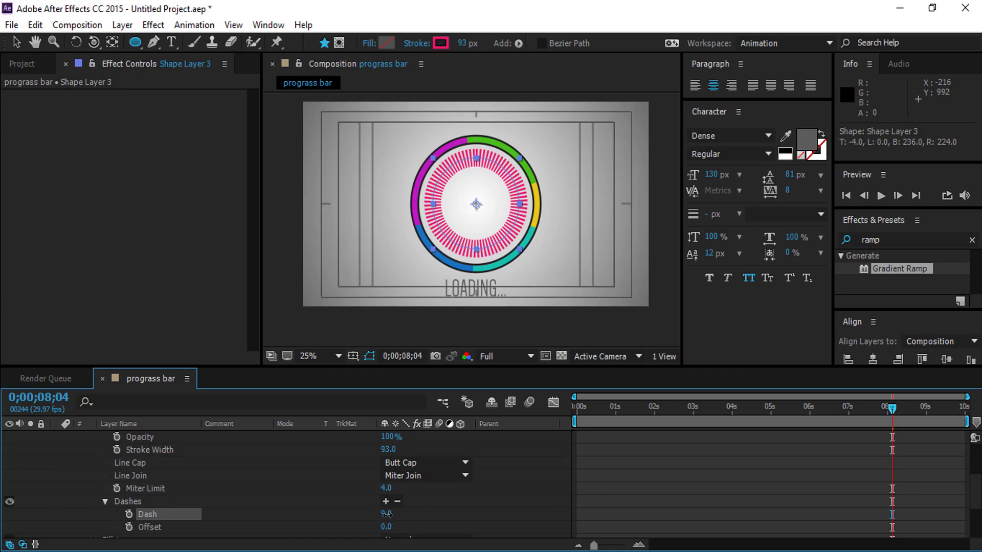
left_click(386, 515)
type("10")
left_click(573, 233)
scroll(481, 204, "up", 2)
left_click(389, 514)
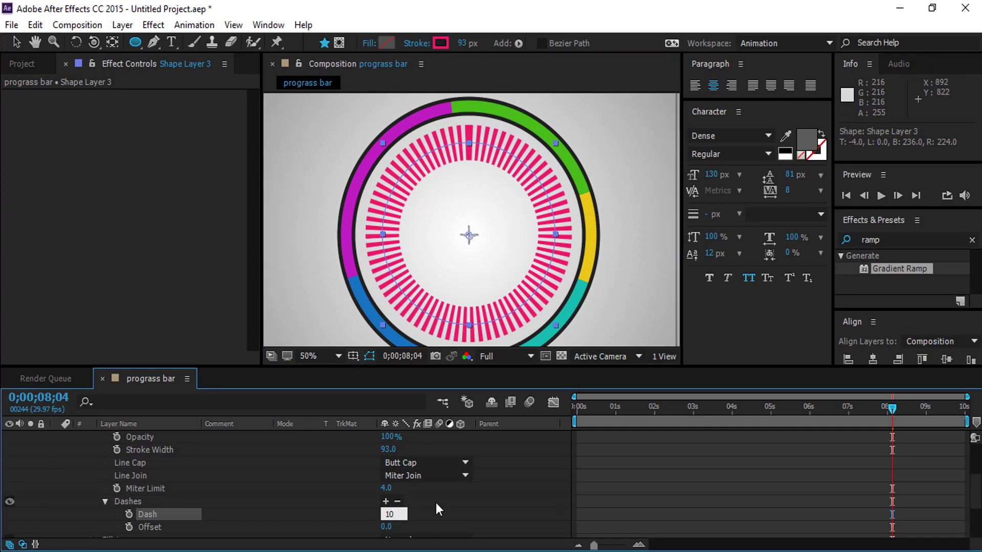
key("BackSpace")
type("1")
left_click(520, 259)
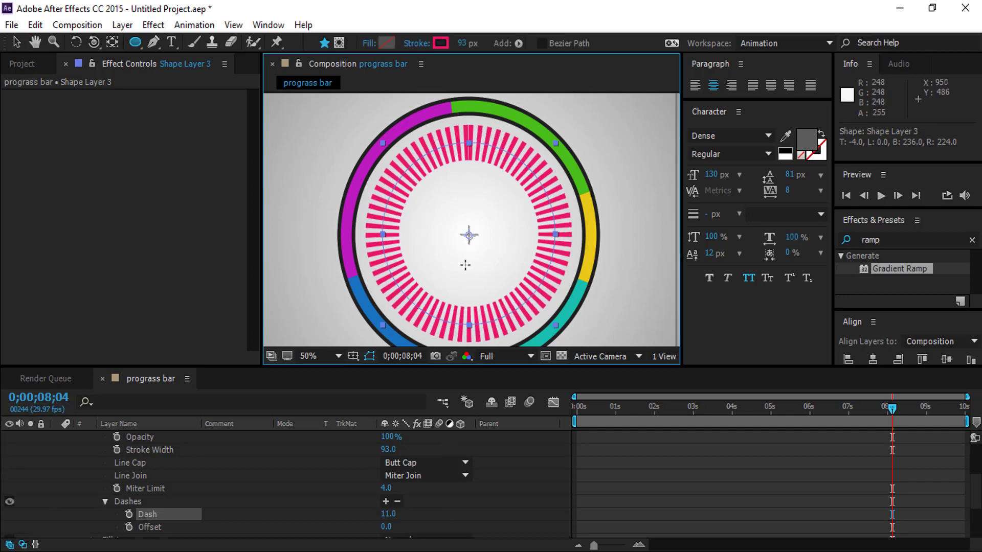
left_click(388, 514)
type("1")
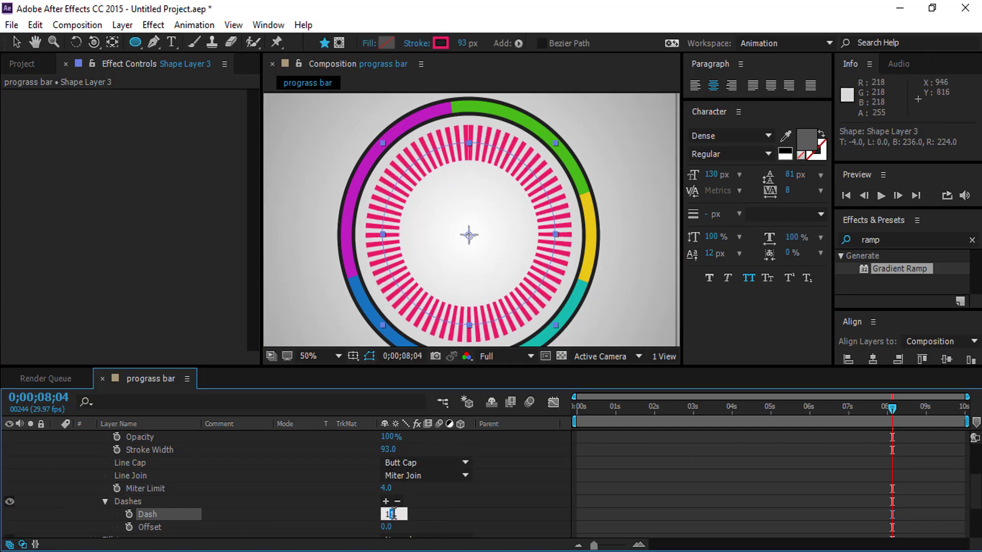
type("2")
left_click(512, 216)
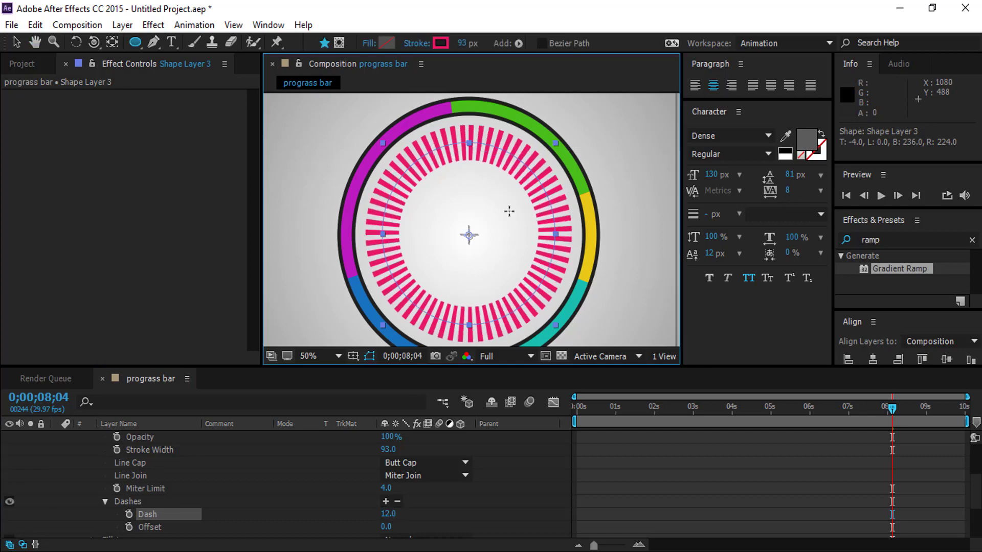
scroll(511, 237, "down", 2)
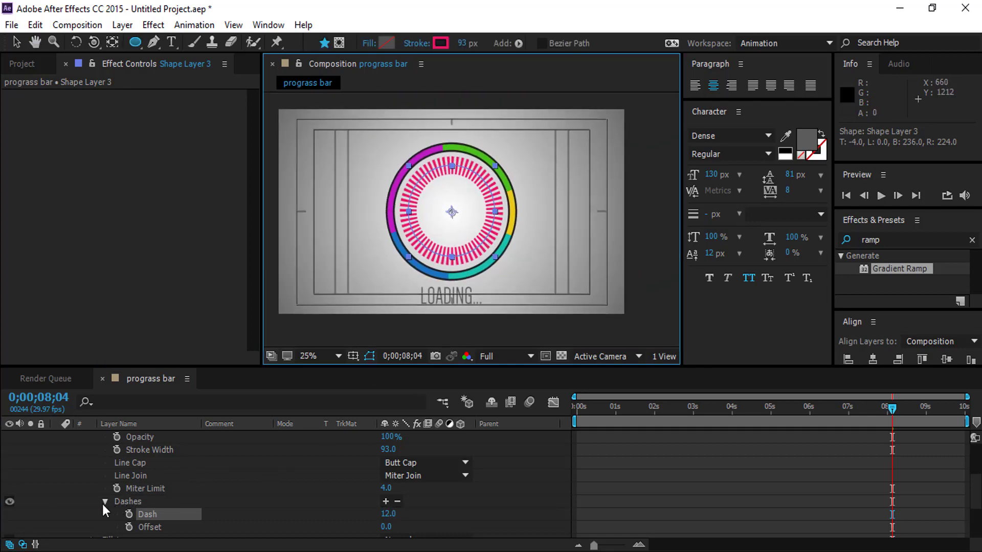
scroll(105, 505, "up", 3)
Collapse Shape Layer 3's groups and show only its Rotation at the timeline start.
left_click(93, 476)
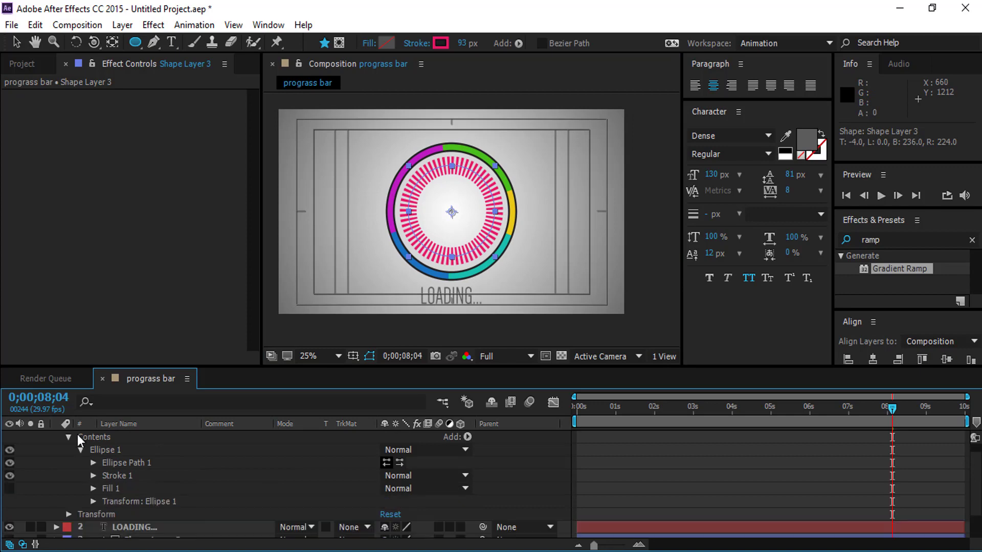
left_click(80, 450)
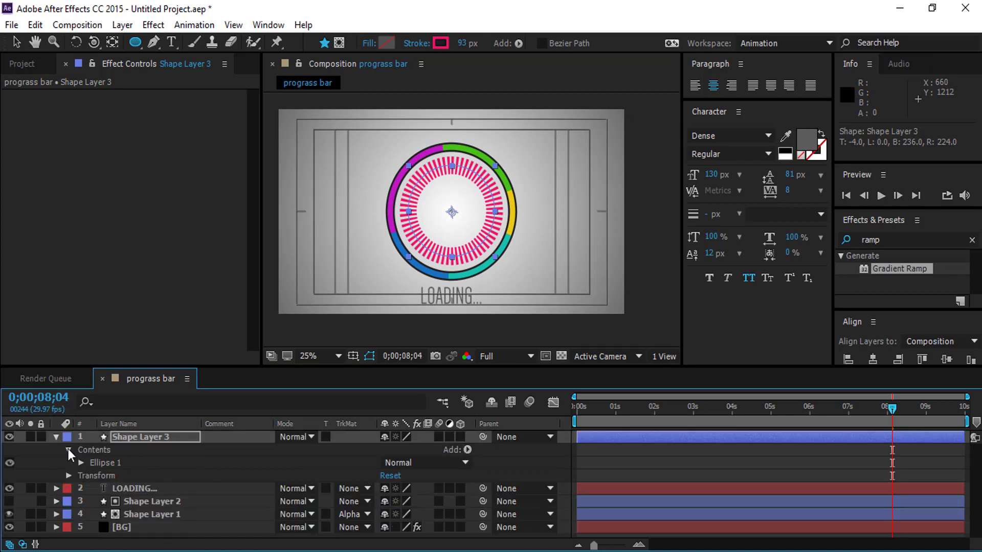
left_click(68, 449)
left_click(56, 437)
left_click(166, 437)
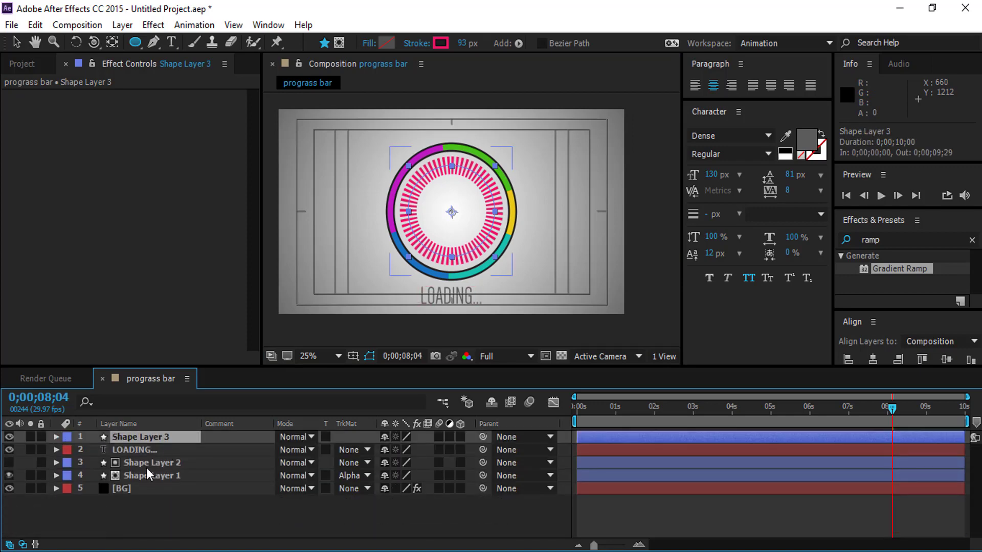
key("r")
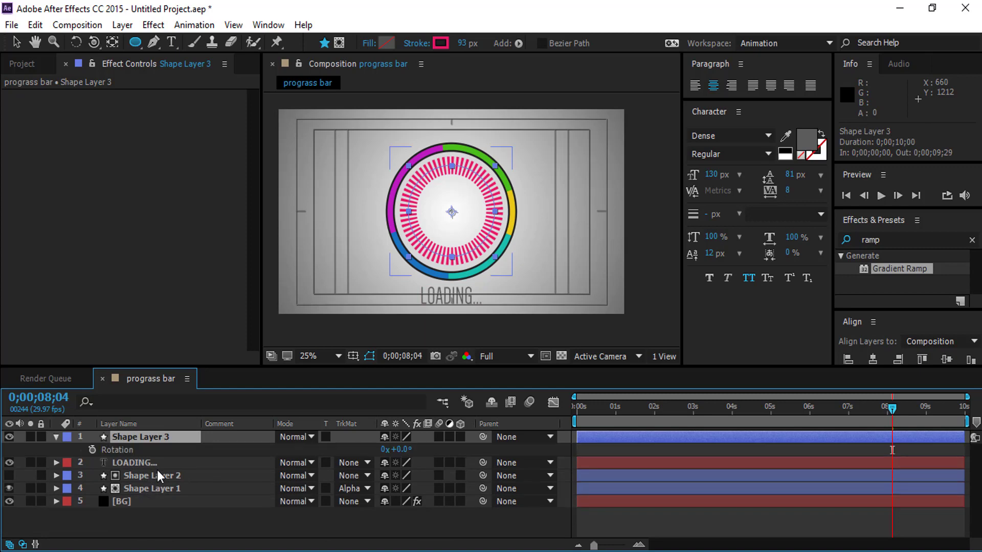
left_click_drag(891, 408, 576, 409)
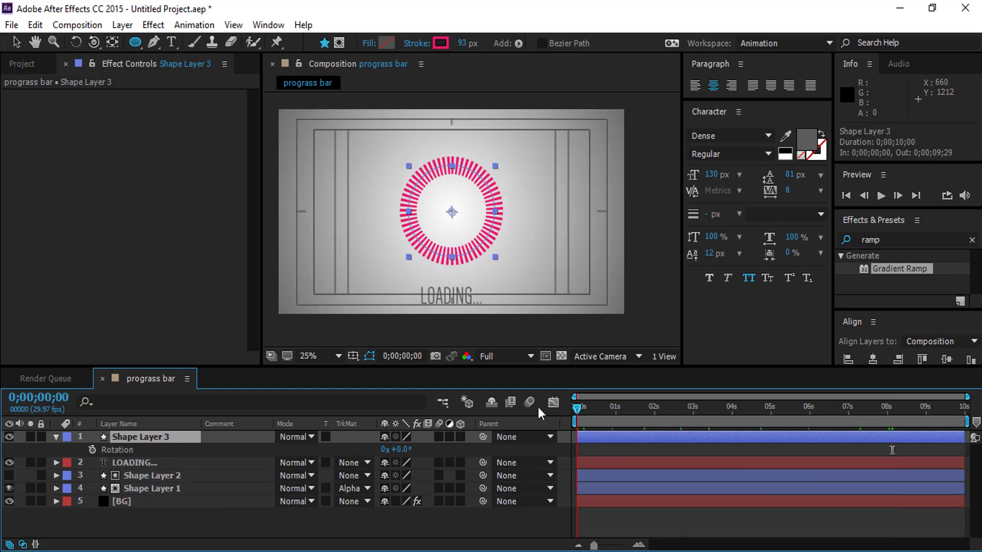
Give the Rotation property the expression time*200.
left_click(91, 451, "alt")
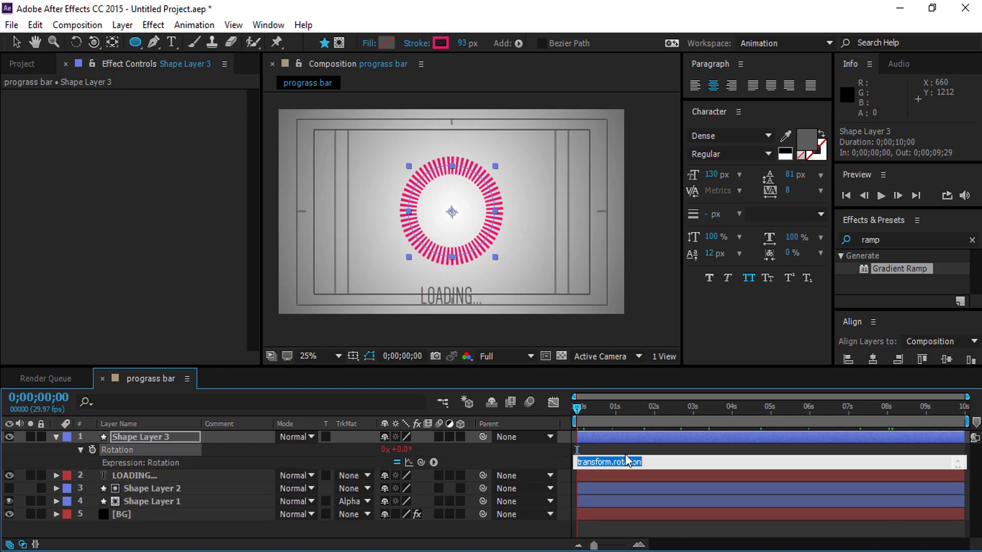
type("time")
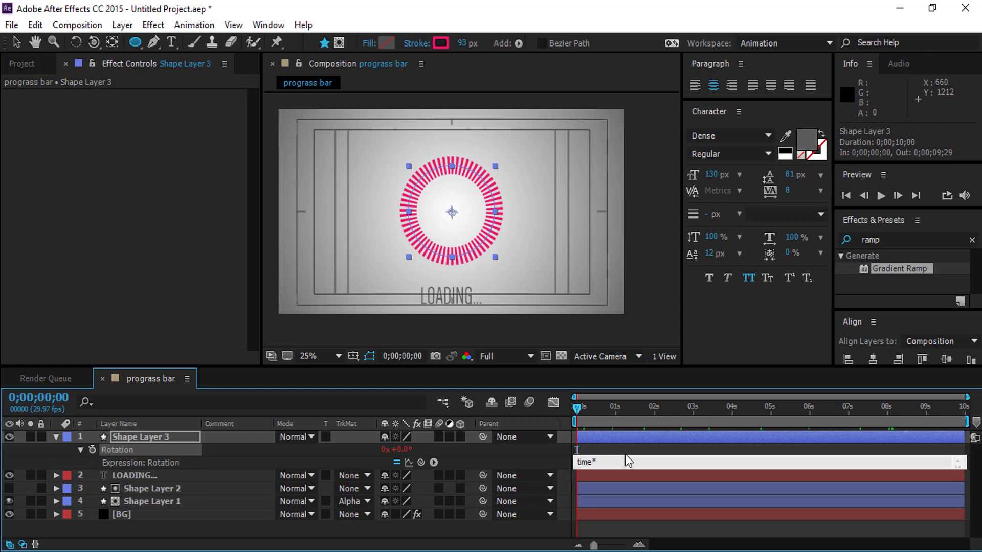
type("*200")
left_click(453, 94)
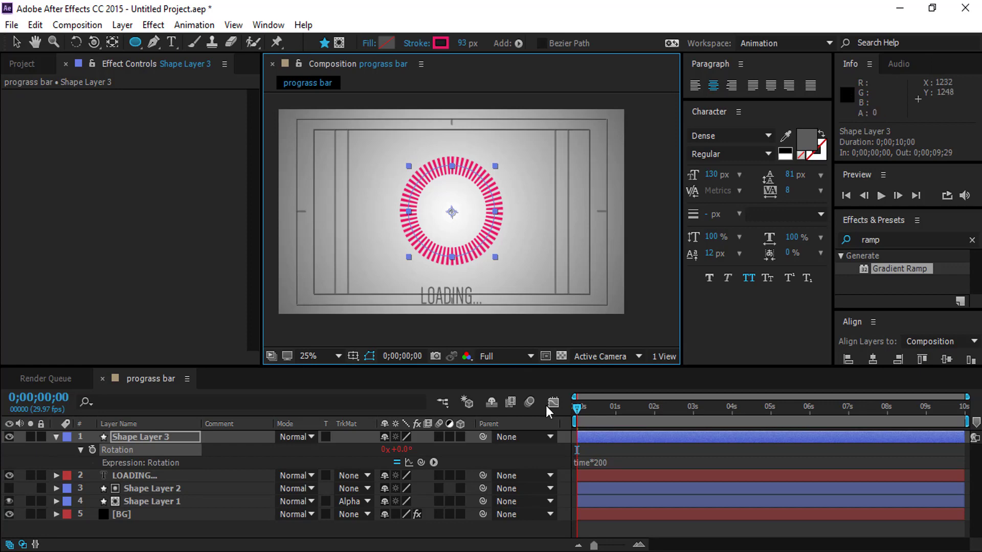
Preview the spinning pink dashes and growing arc, then fold away Shape Layer 3's rotation rows.
left_click(881, 196)
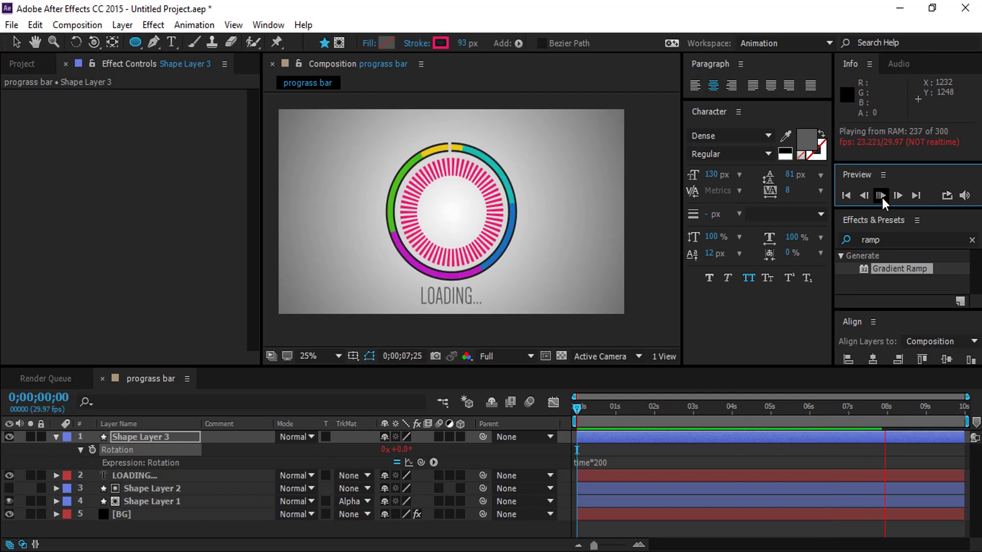
key("space")
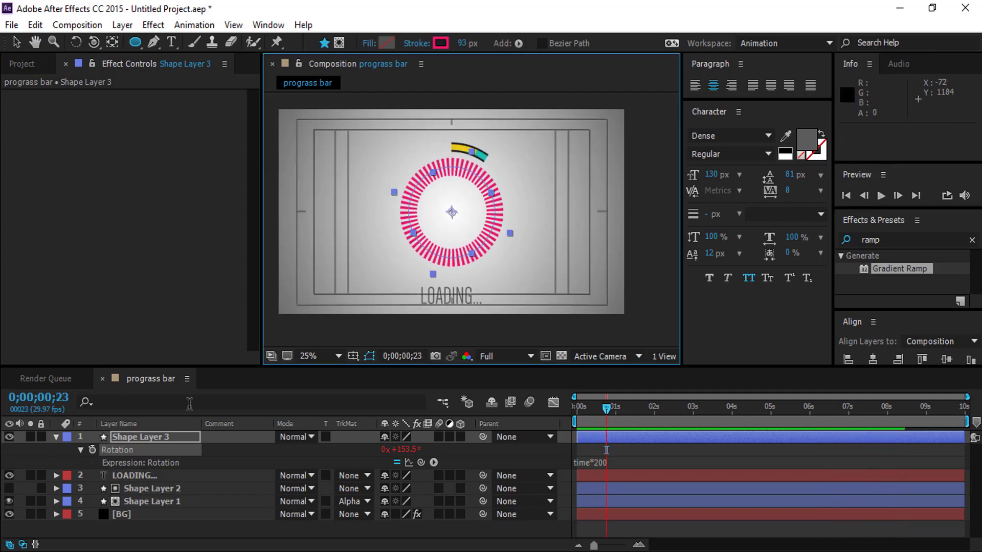
left_click(56, 437)
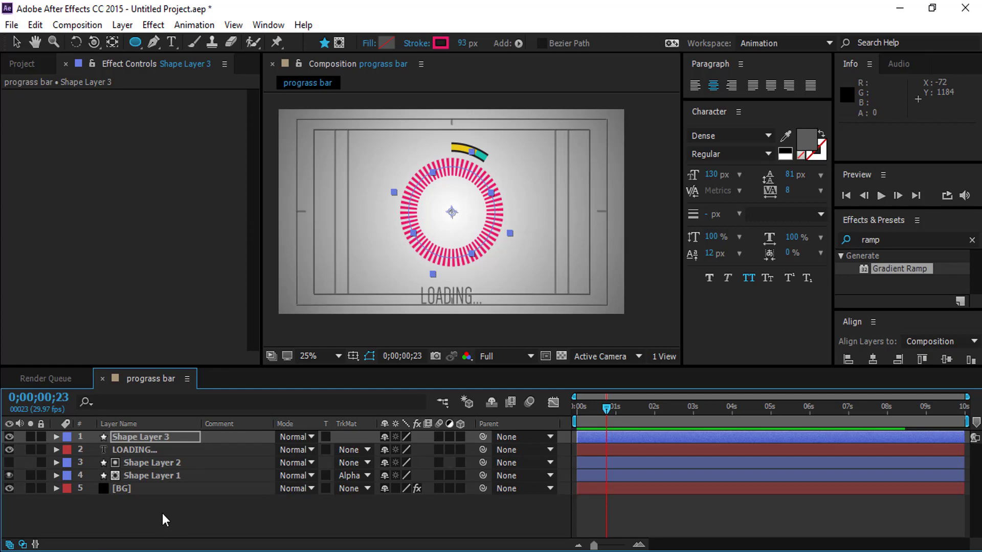
left_click(161, 513)
Add a new Null 1 object layer at the composition start.
right_click(155, 506)
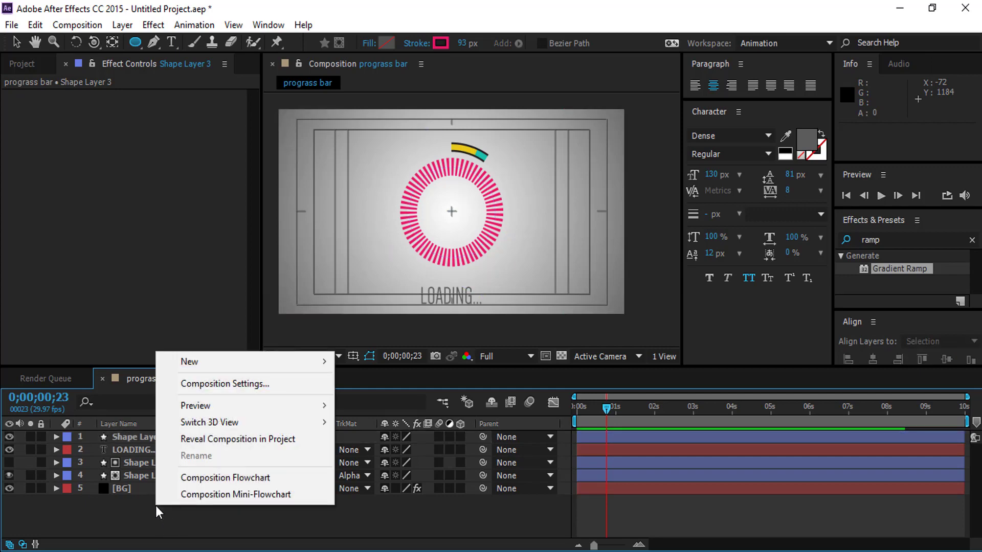
mouse_move(220, 360)
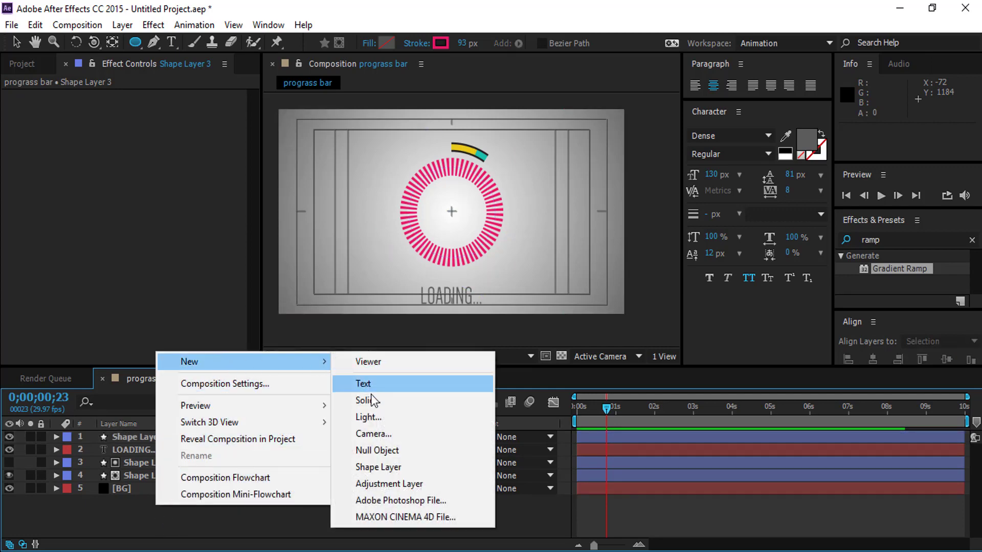
left_click(378, 451)
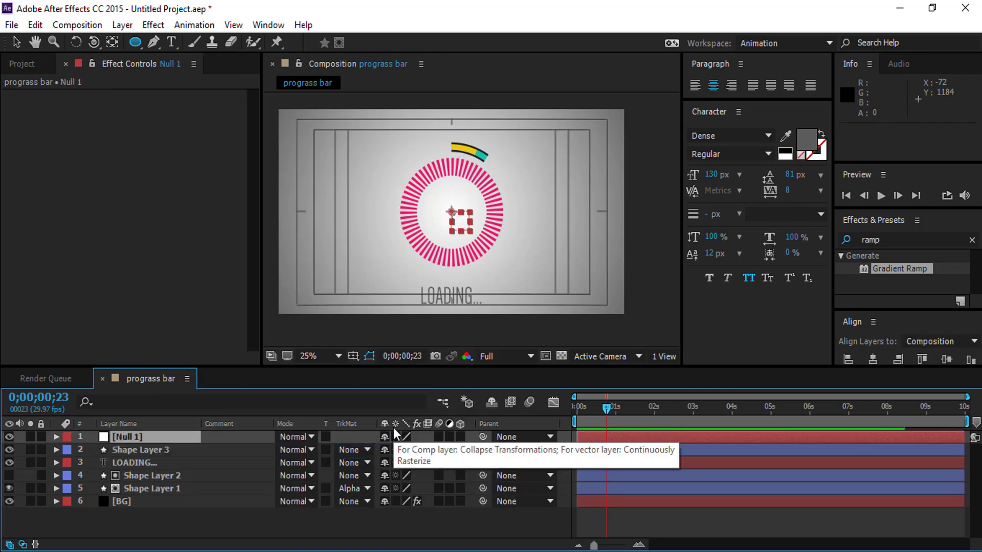
key("Home")
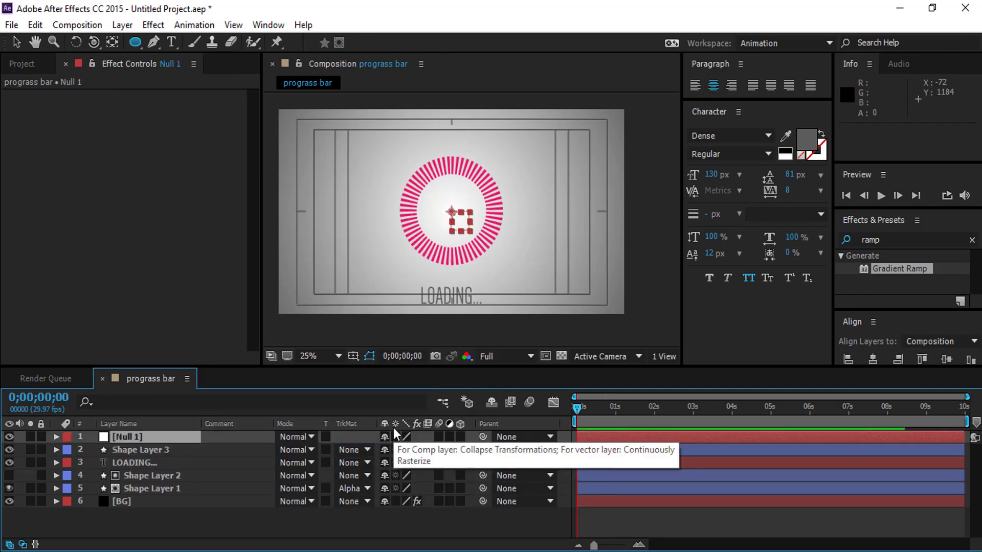
key("r")
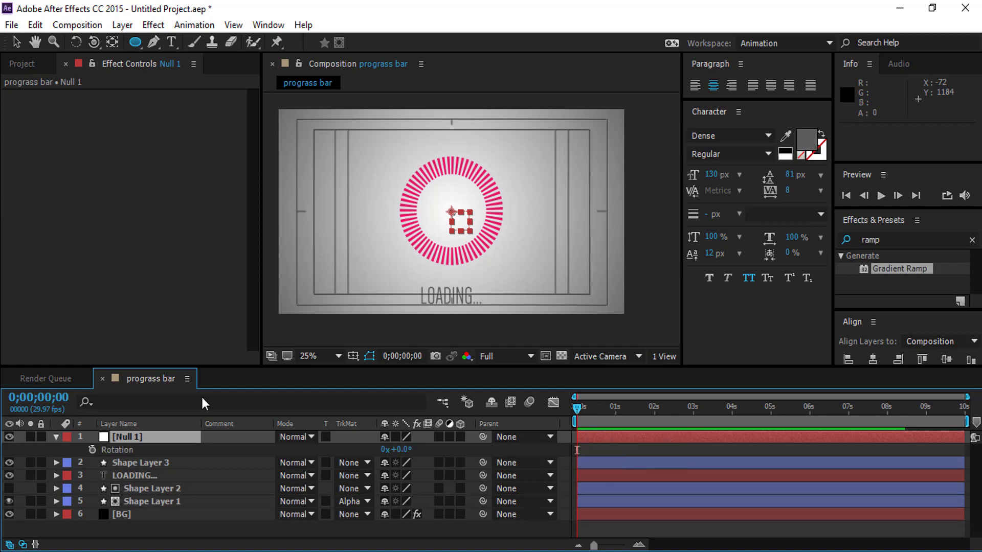
Rename the null layer to 'Slider'.
right_click(136, 442)
mouse_move(252, 79)
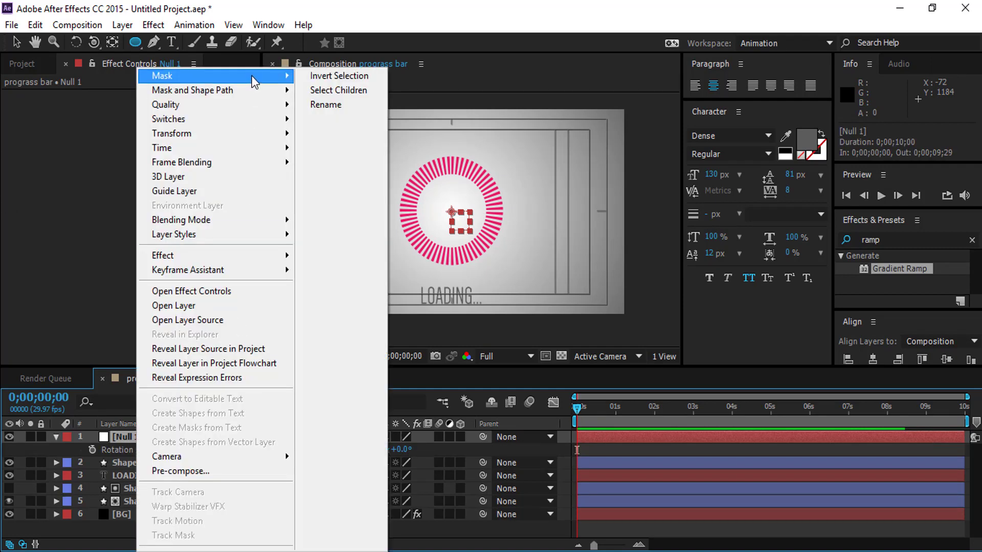
left_click(326, 105)
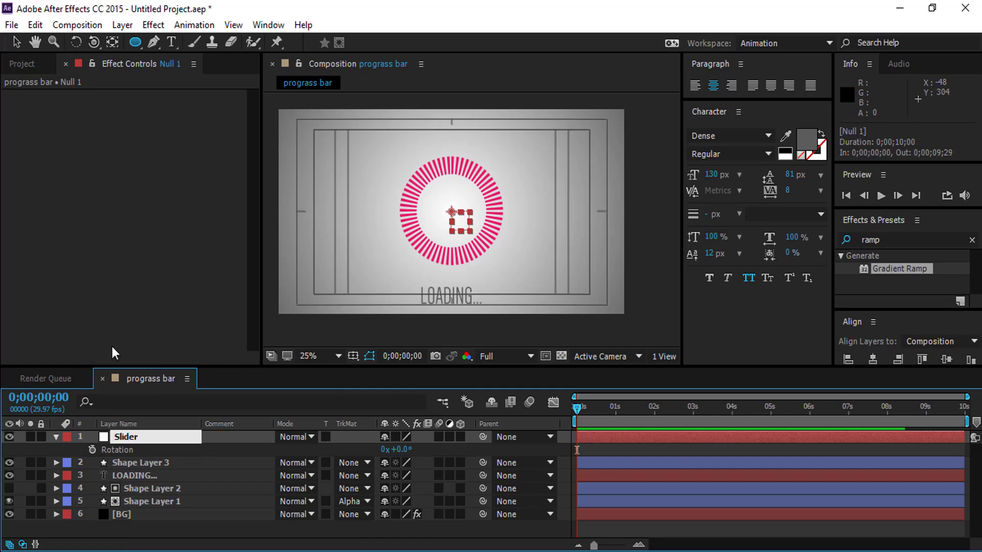
left_click(135, 448)
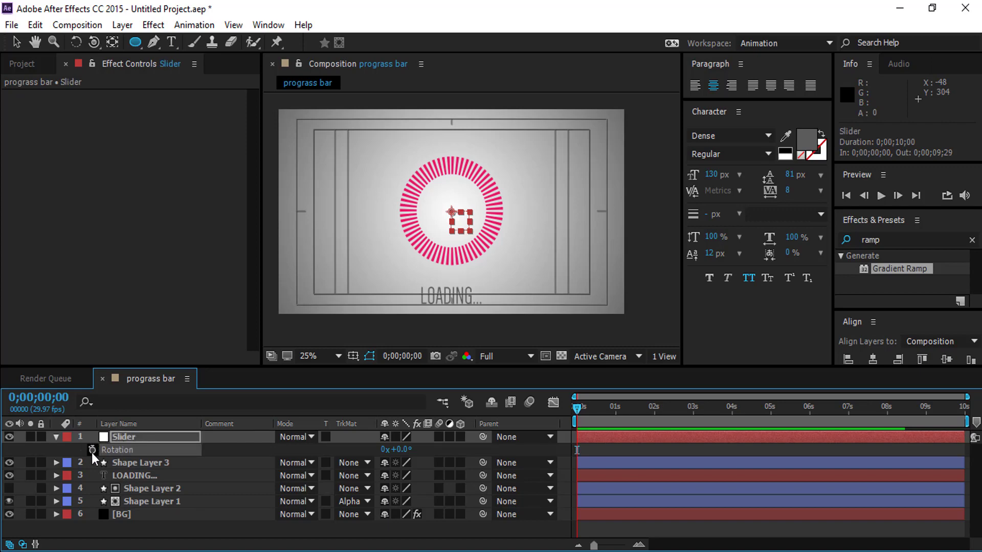
key("r")
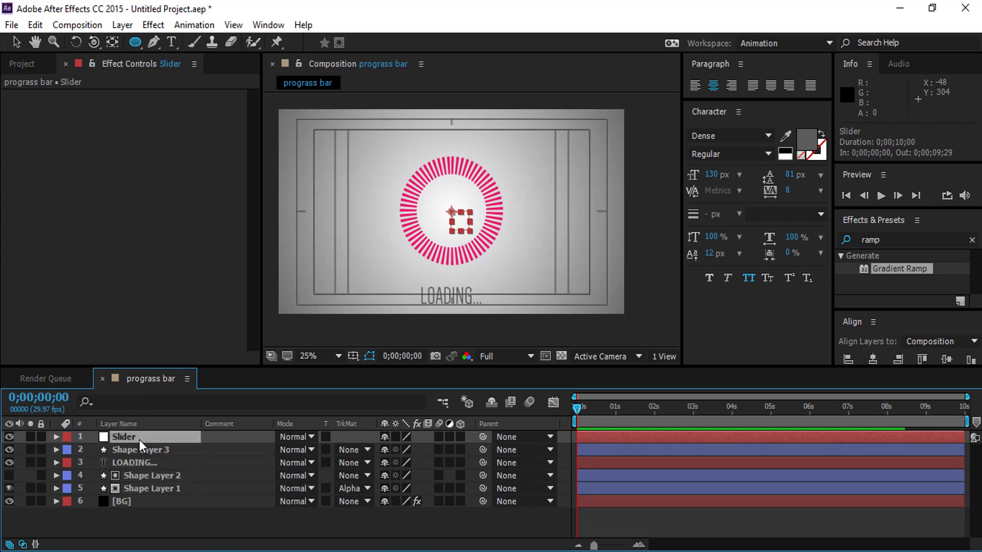
Search Effects & Presets for 'slider' and apply Slider Control to the Slider layer.
left_click(889, 238)
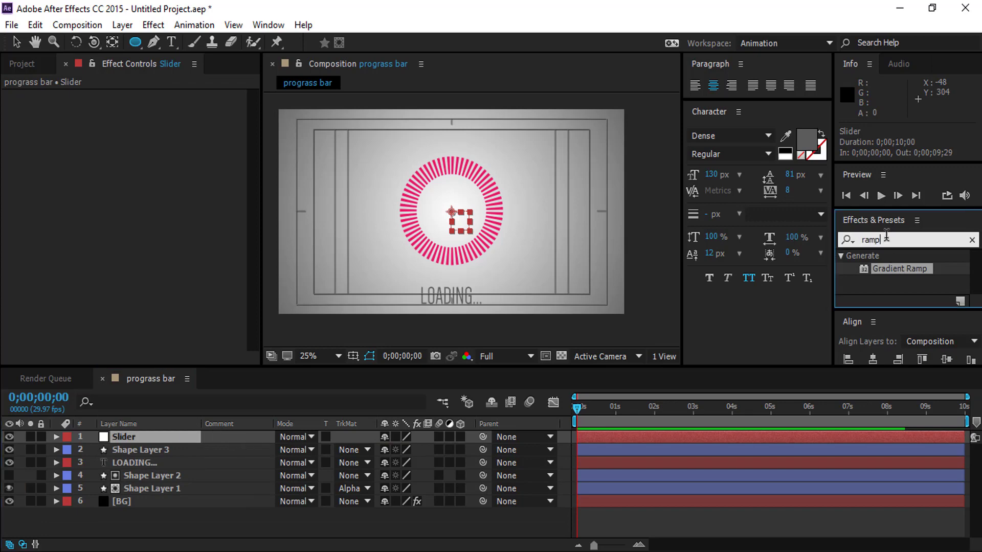
double_click(892, 239)
type("slider")
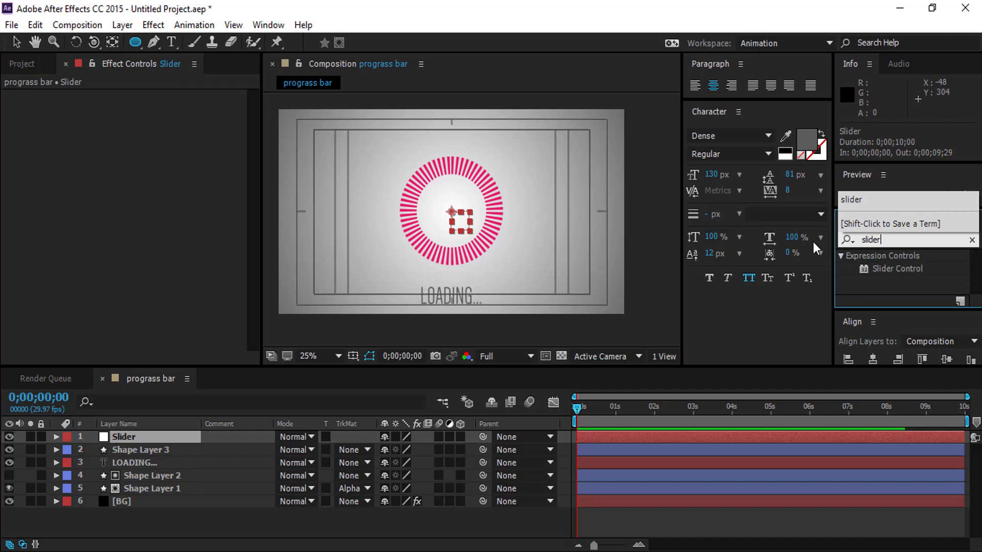
left_click_drag(904, 278, 123, 190)
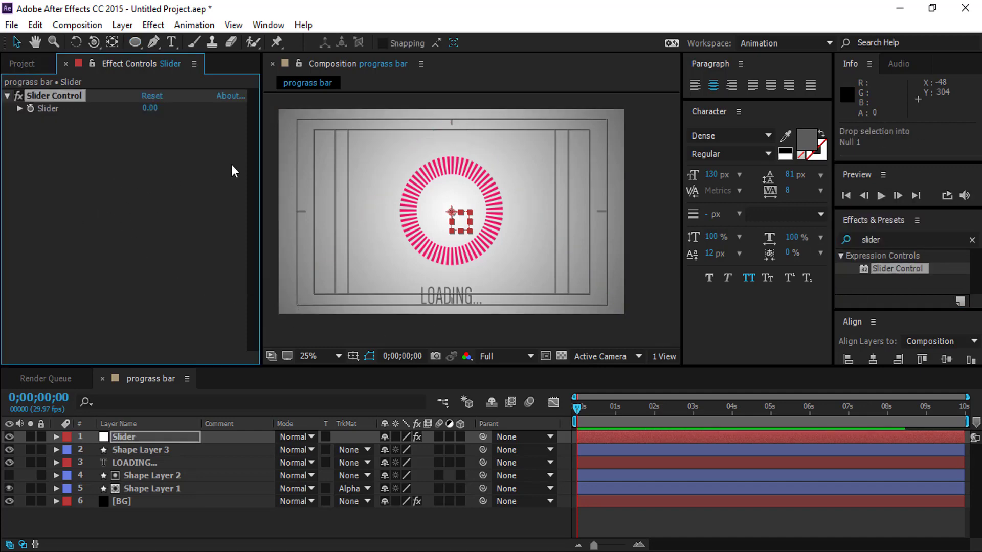
Add an empty text layer at the top of the stack and switch to the tutorial folder.
right_click(154, 516)
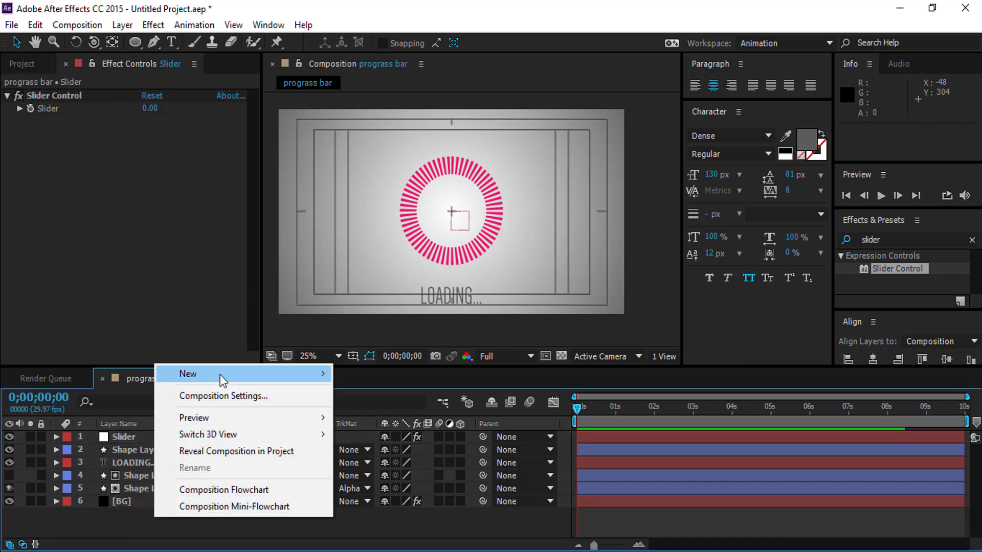
mouse_move(220, 374)
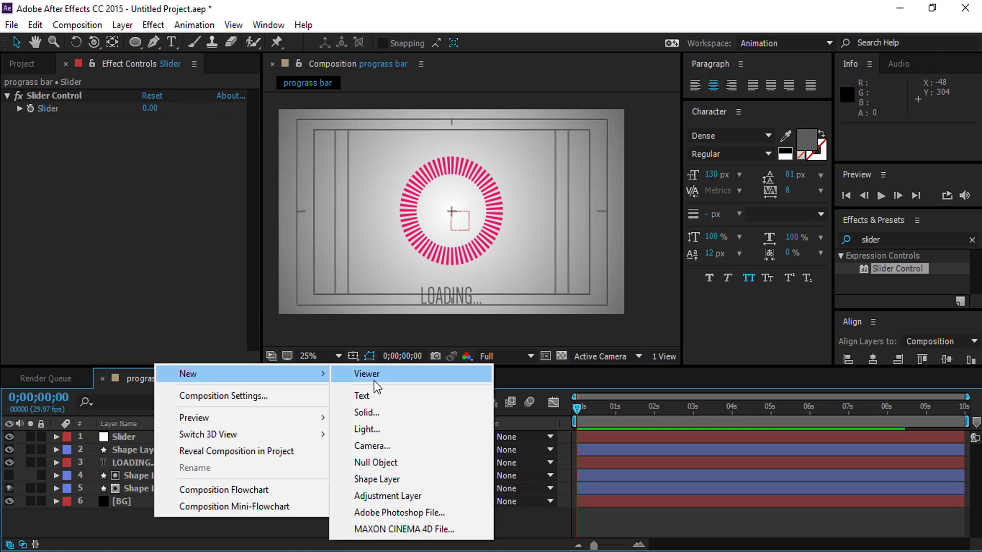
left_click(373, 401)
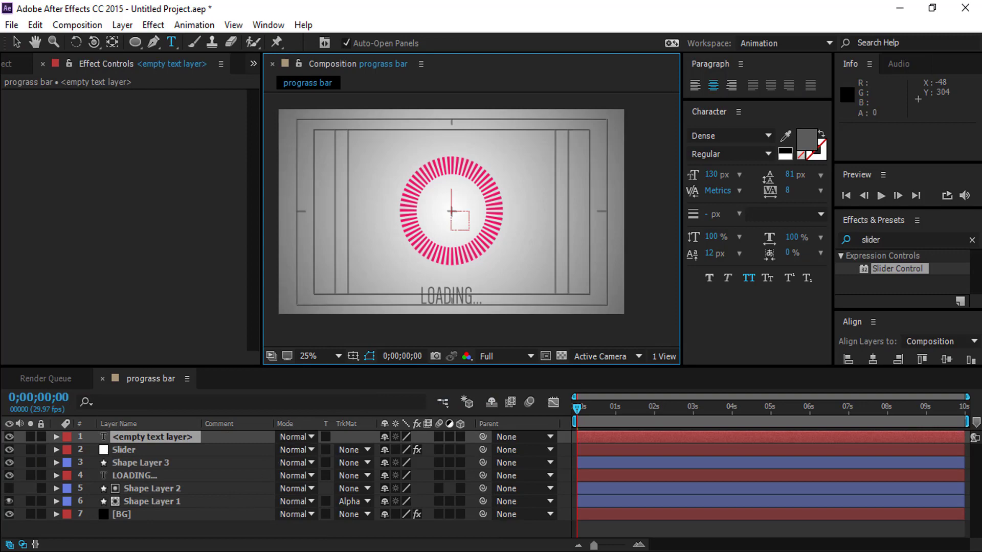
key("alt+Tab")
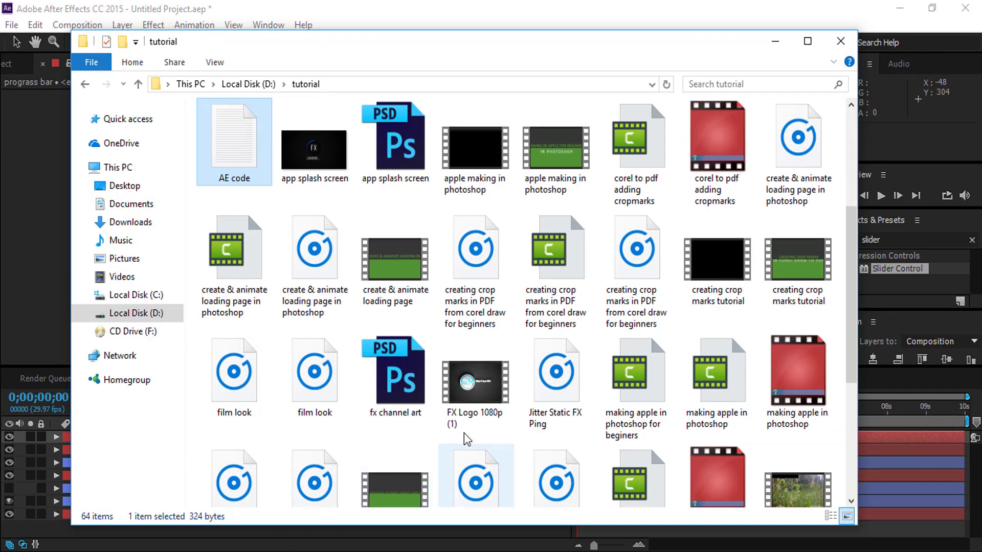
Open 'AE code' in Notepad, select the counter expression, and minimize File Explorer.
double_click(244, 155)
left_click_drag(455, 163, 929, 219)
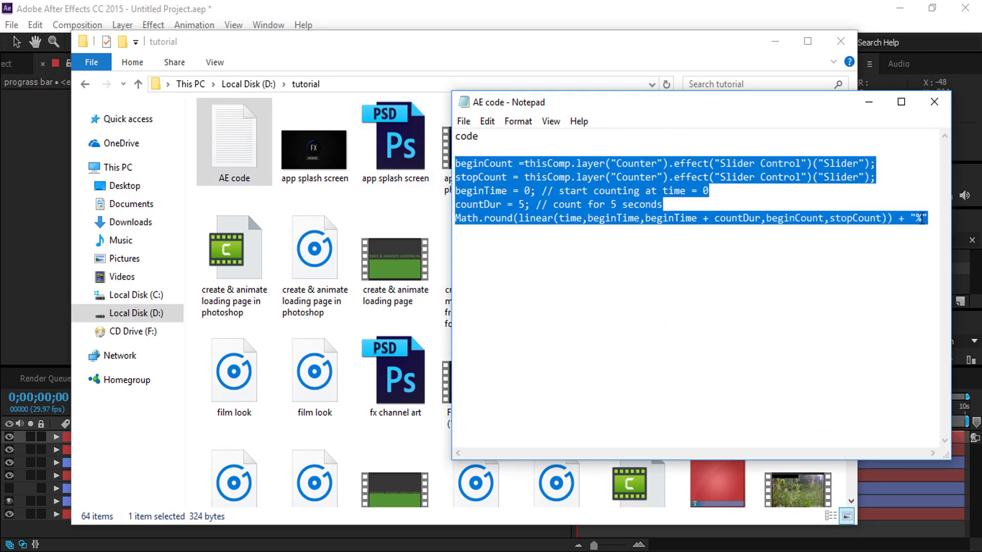
left_click(819, 71)
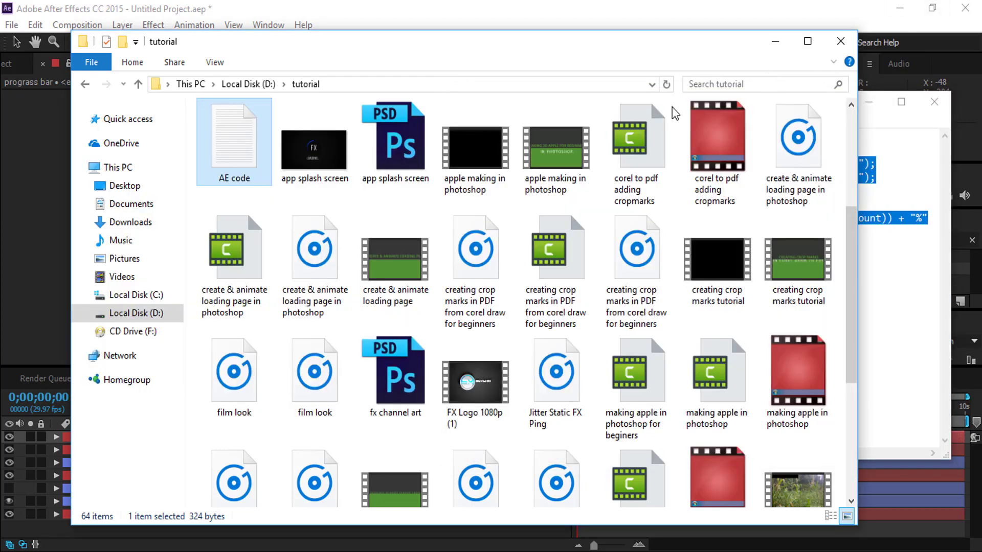
left_click(775, 41)
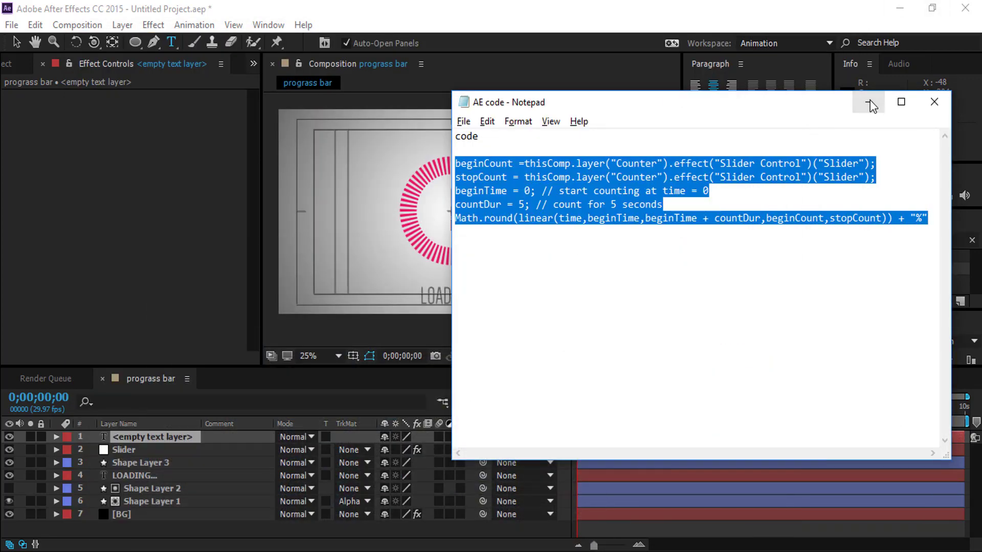
Paste the counter code as the empty text layer's Source Text expression.
left_click(870, 102)
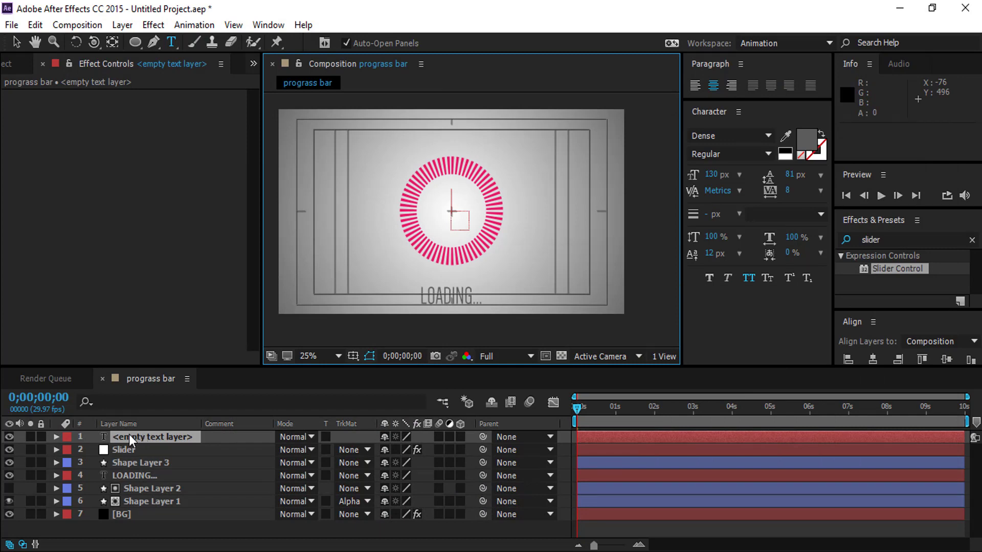
left_click(55, 437)
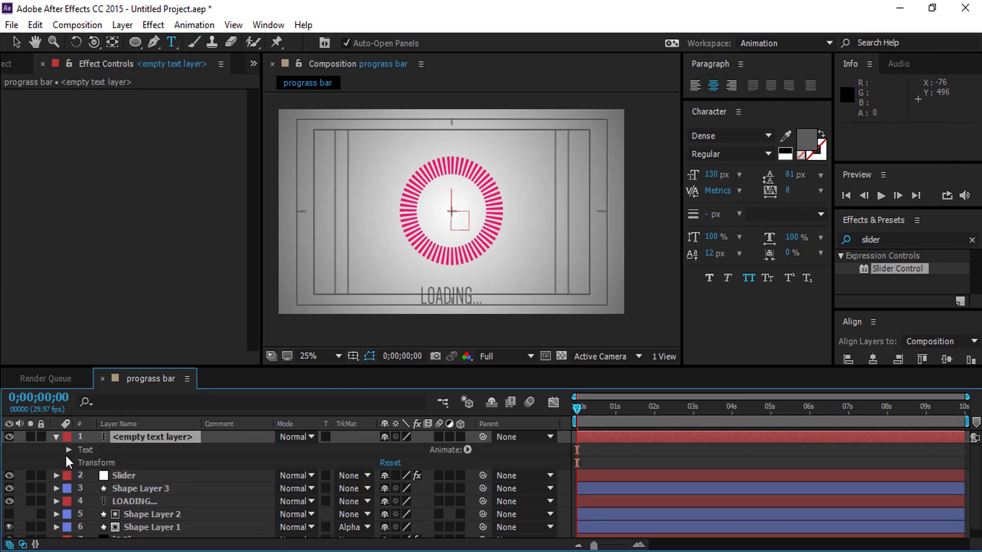
left_click(67, 450)
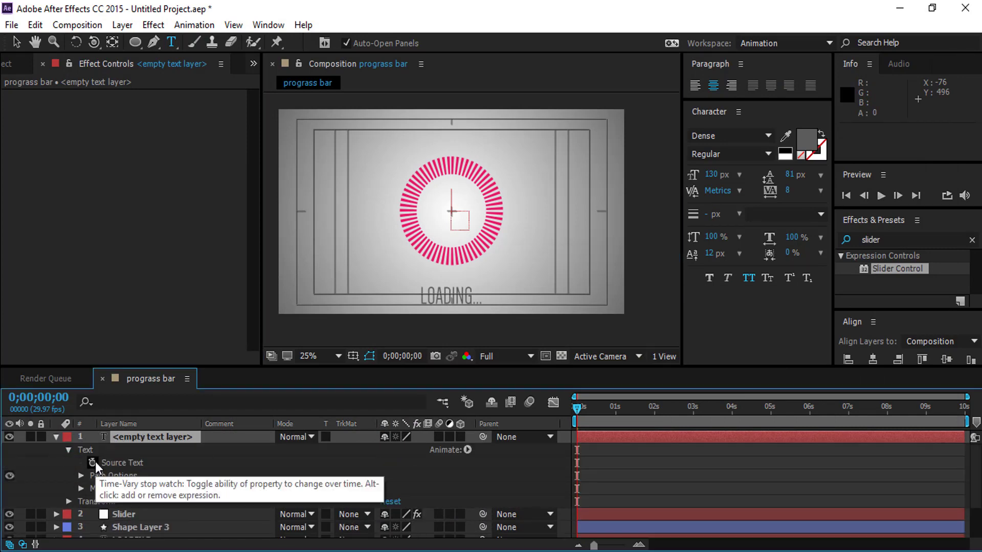
left_click(93, 464, "alt")
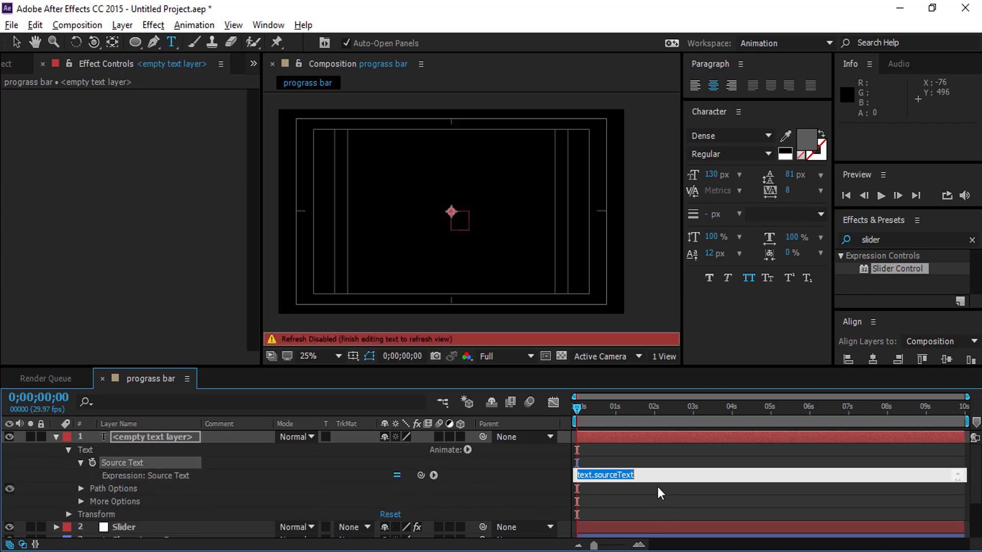
type("Math.round(linear(time,beginTime,beginTime + countDur,beginCount,stopCount)) + \"%\"")
left_click(508, 480)
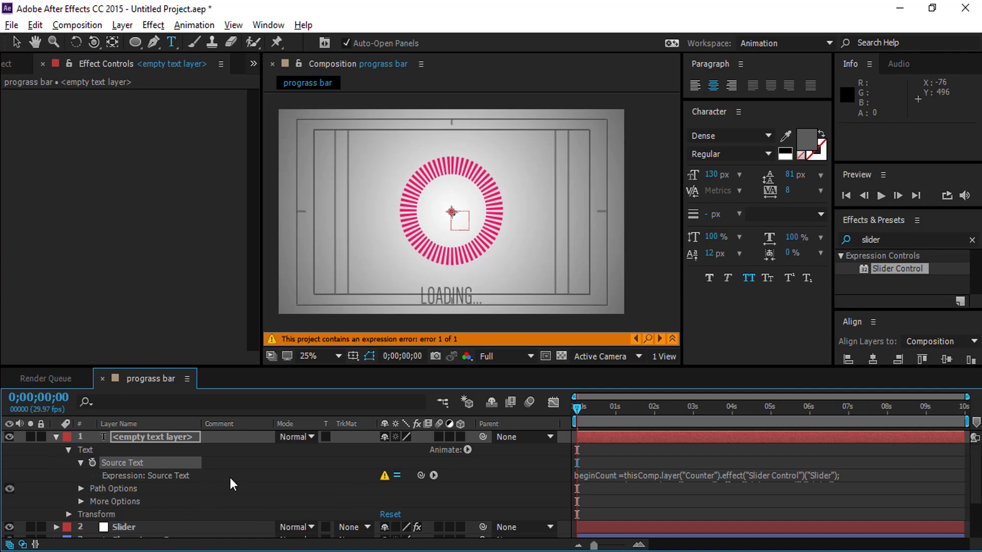
Inspect the expression and pick out its reference to the layer name 'Counter'.
scroll(231, 478, "down", 2)
scroll(231, 478, "up", 2)
left_click(735, 474)
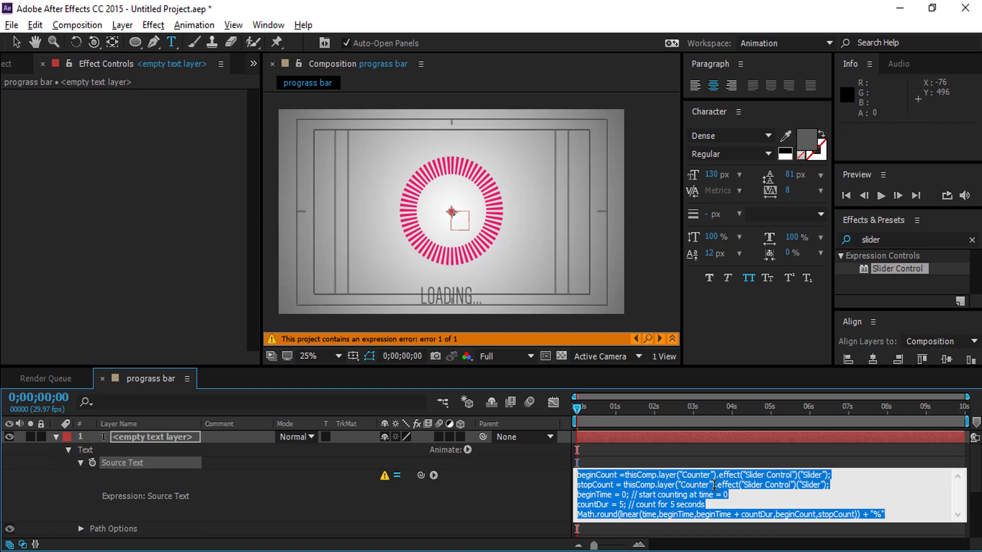
left_click(314, 489)
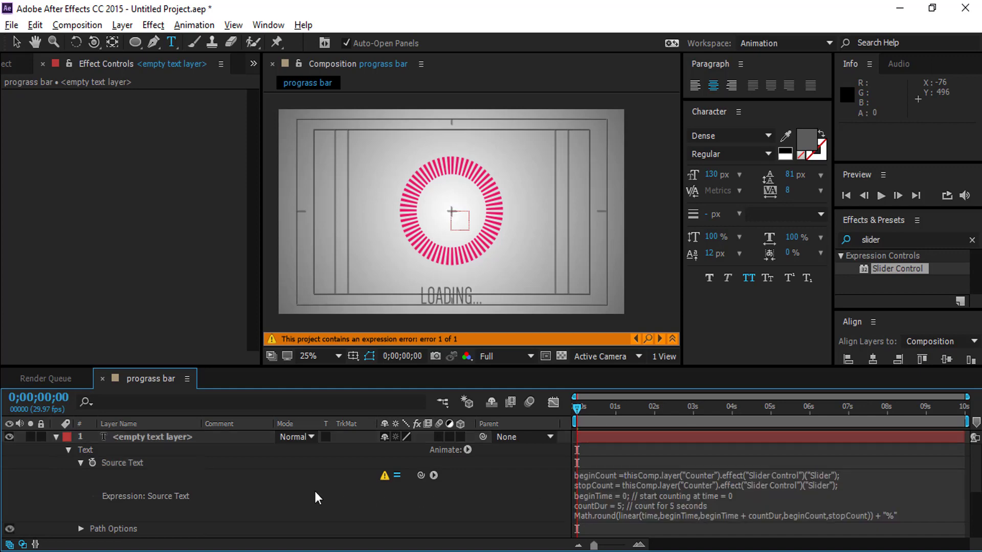
left_click(683, 476)
left_click_drag(683, 475, 710, 476)
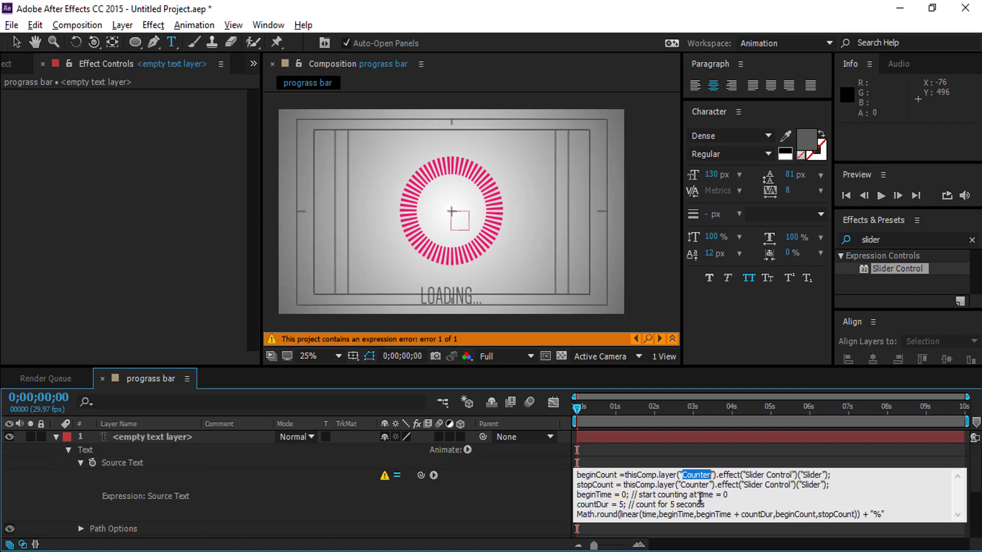
left_click(473, 495)
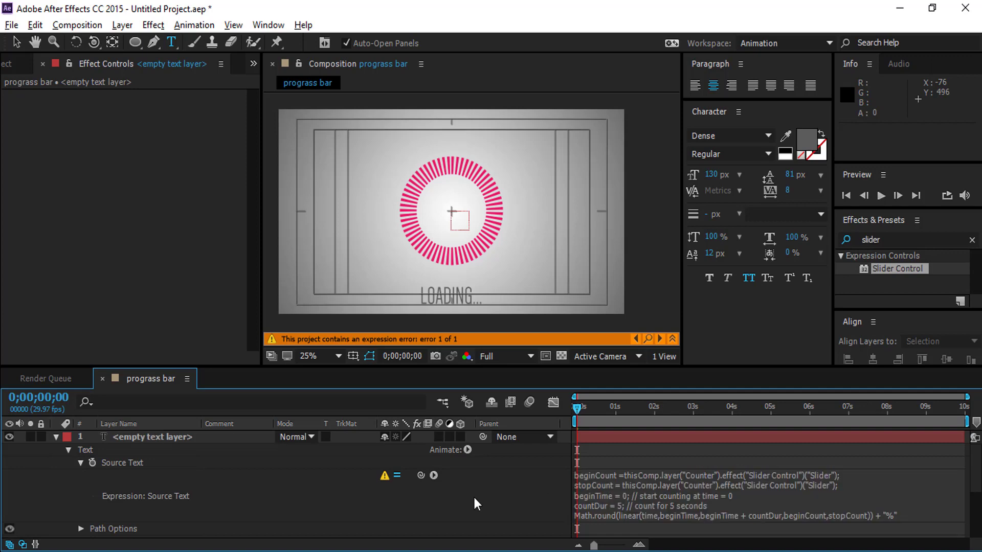
scroll(116, 516, "down", 1)
Rename the Slider layer to 'Counter'.
left_click(122, 529)
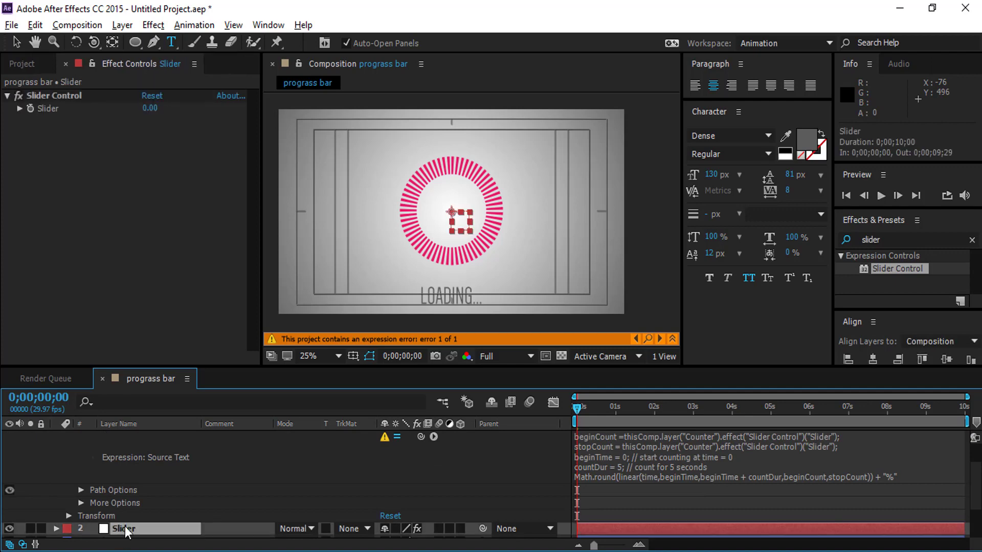
right_click(124, 526)
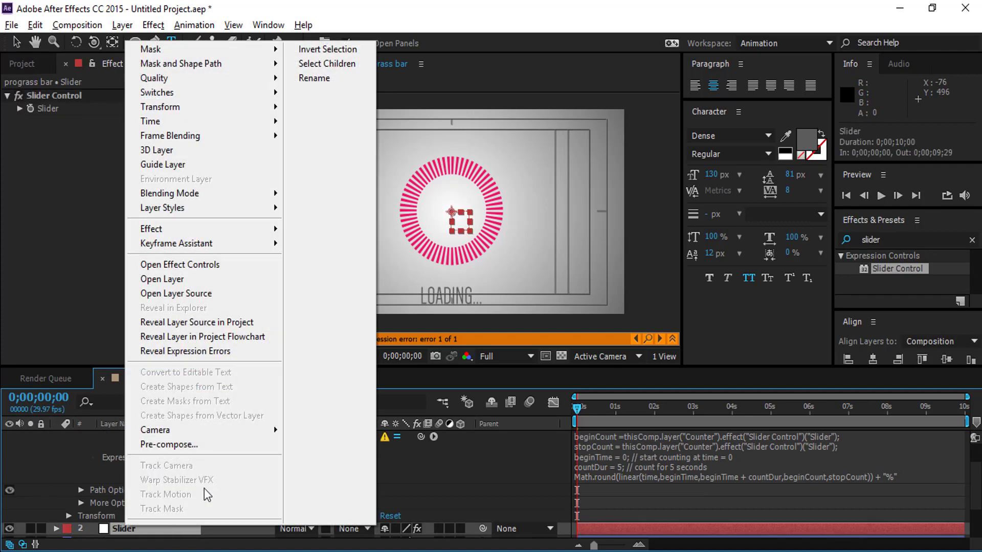
left_click(322, 81)
type("Counter")
key("Return")
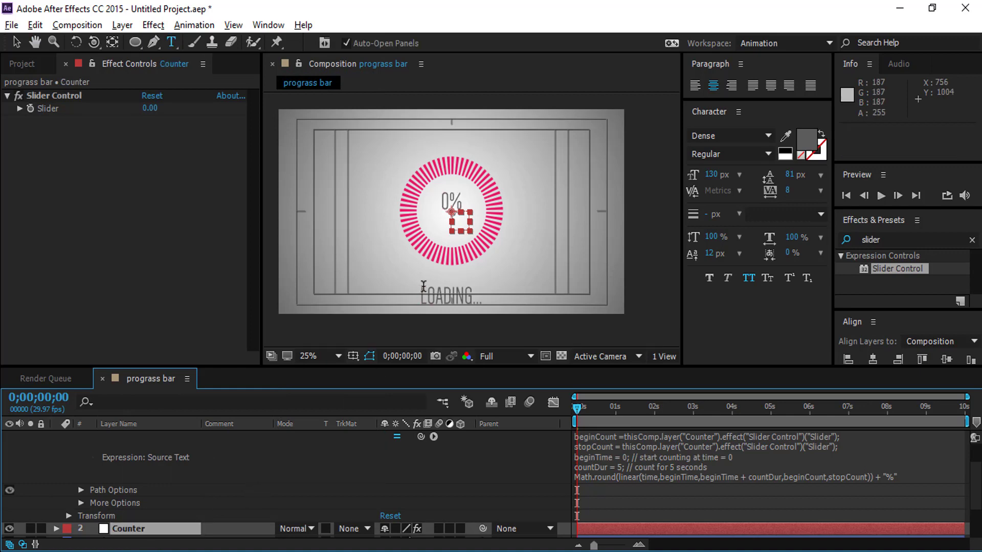
Collapse the text layer's Source Text, Text group and layer properties.
scroll(101, 466, "up", 3)
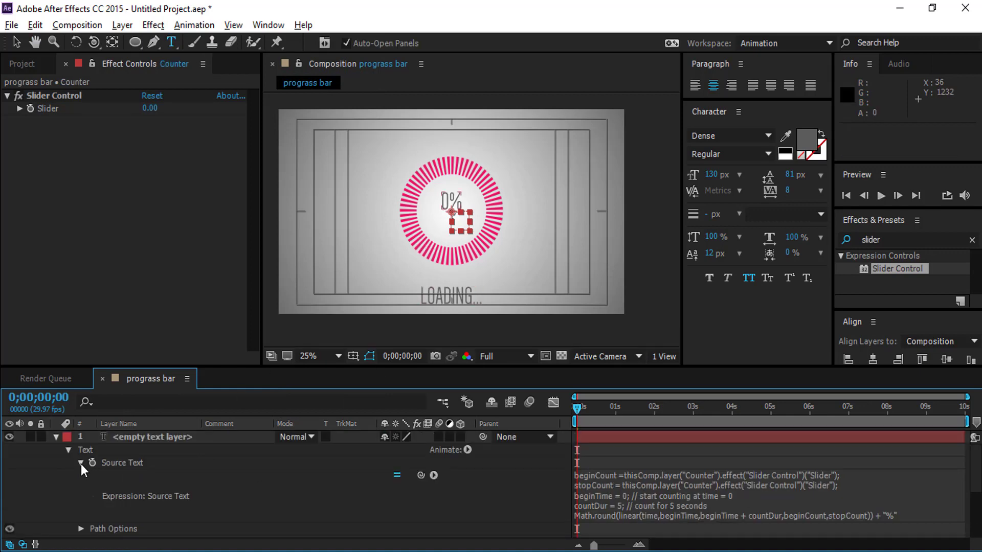
left_click(81, 463)
left_click(69, 448)
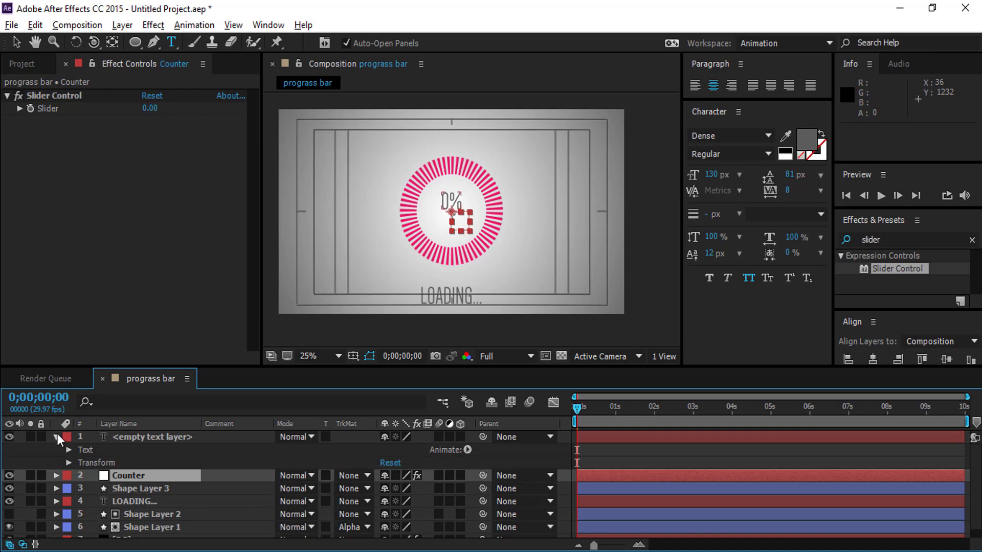
left_click(55, 436)
scroll(404, 209, "up", 2)
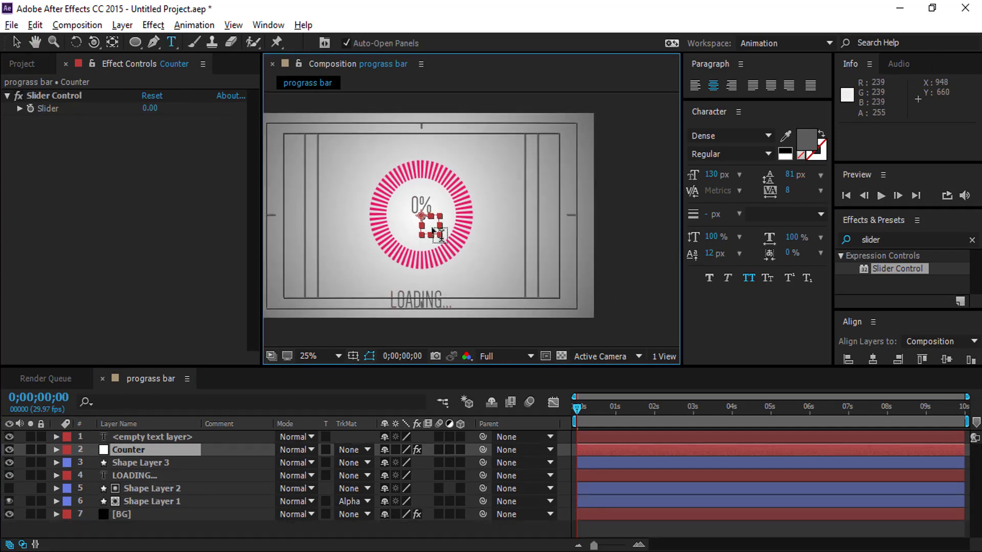
Enlarge the percent counter text to a 220 px font size.
left_click(127, 434)
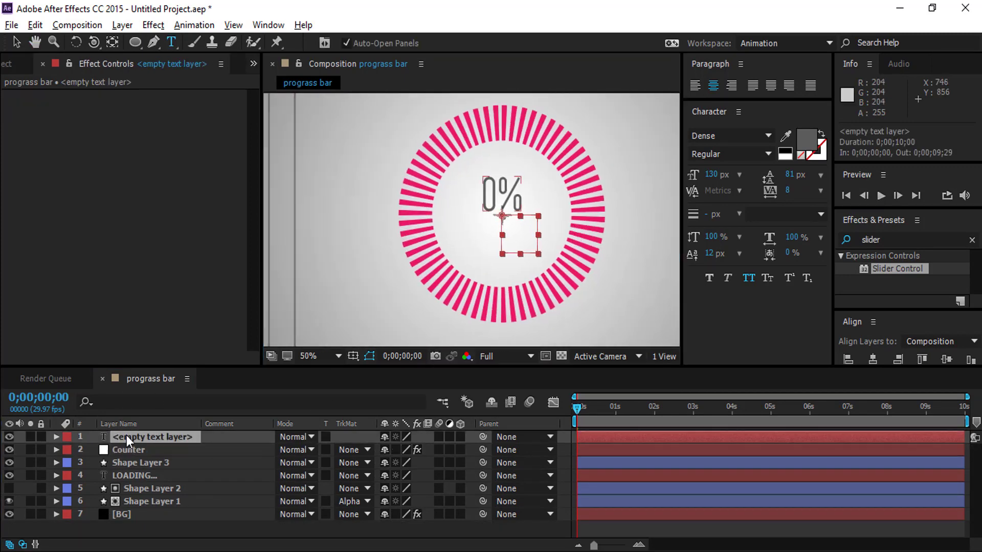
left_click_drag(712, 174, 767, 172)
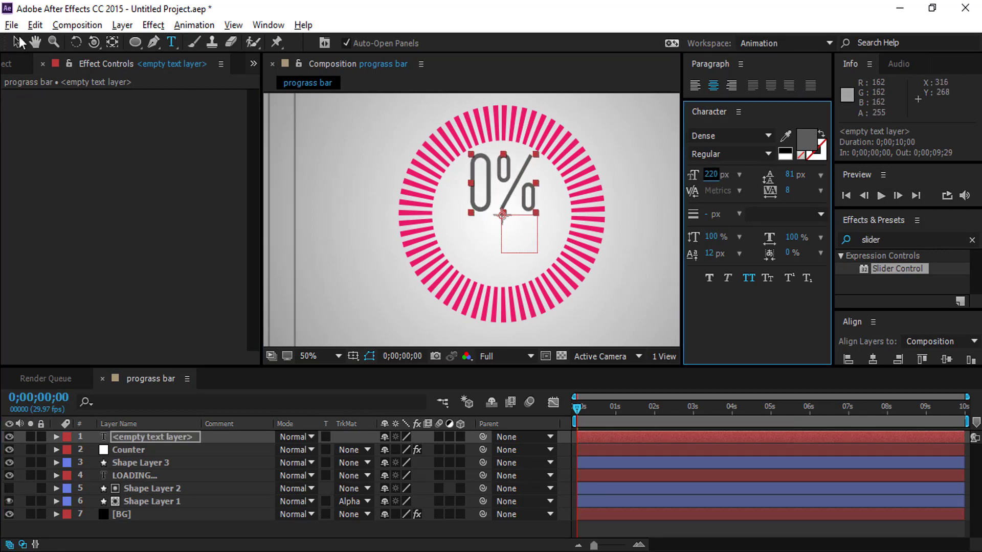
left_click(17, 42)
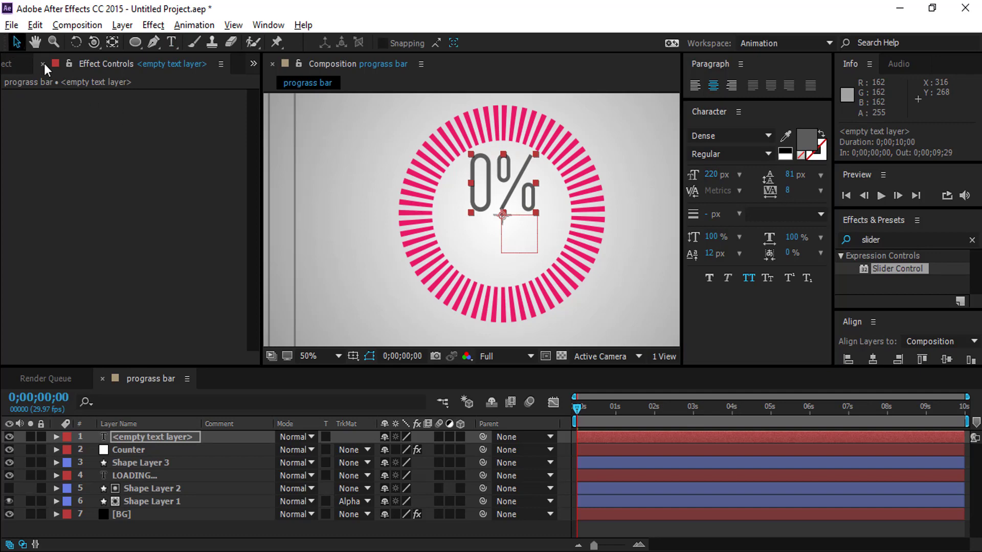
Centre the counter text horizontally and vertically in the composition, inside the dashed ring.
left_click(872, 359)
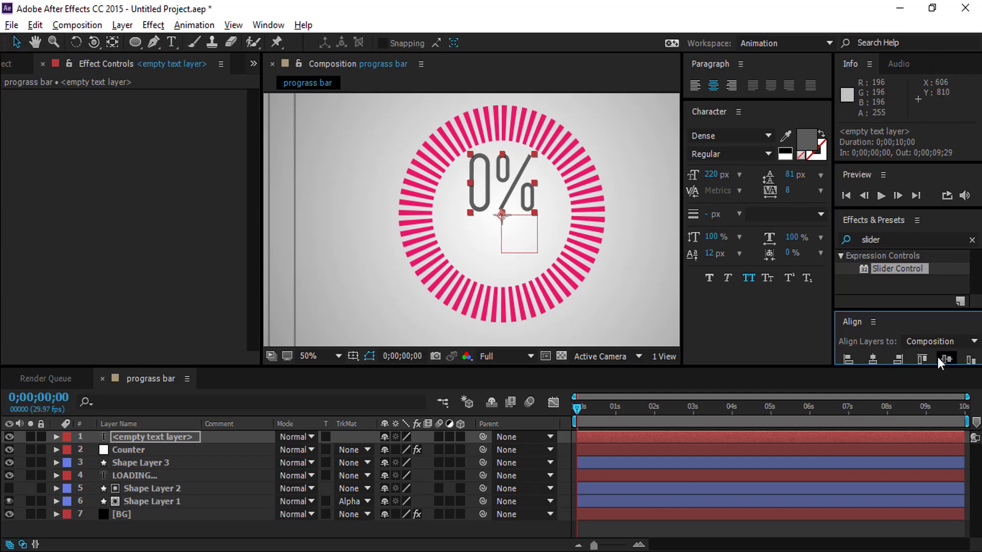
left_click(946, 359)
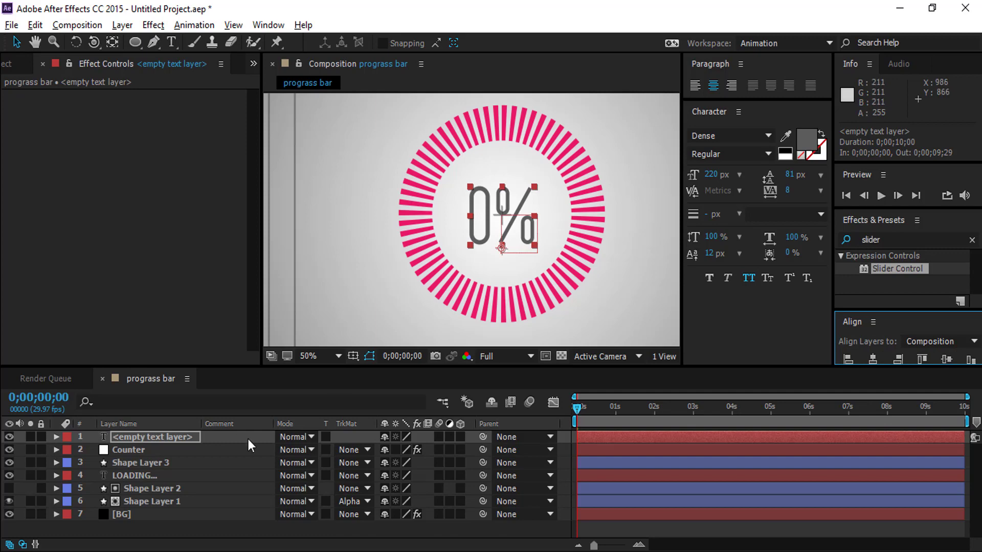
left_click(123, 435)
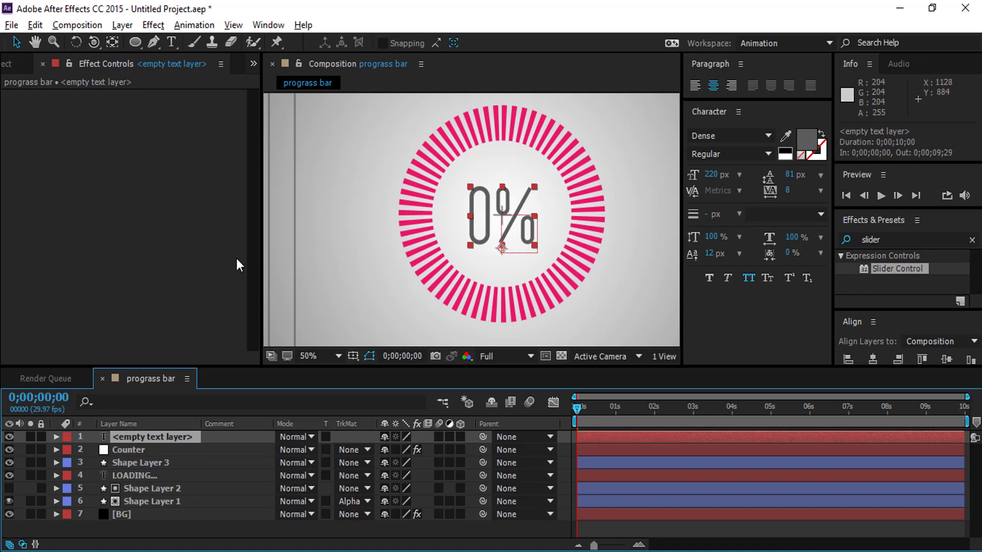
left_click(125, 448)
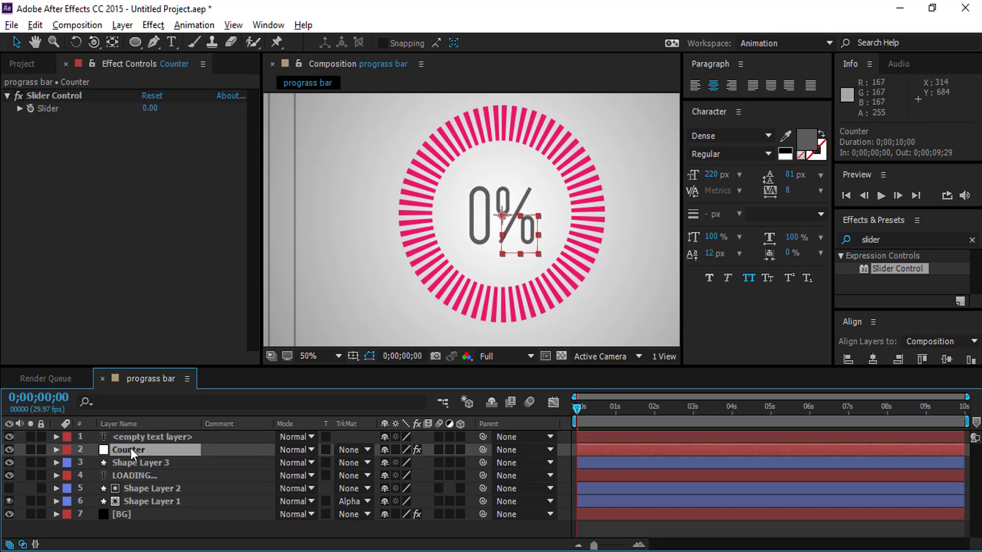
Keyframe the Counter slider from 0 at the start to 100 at 0;00;08;00.
left_click(31, 108)
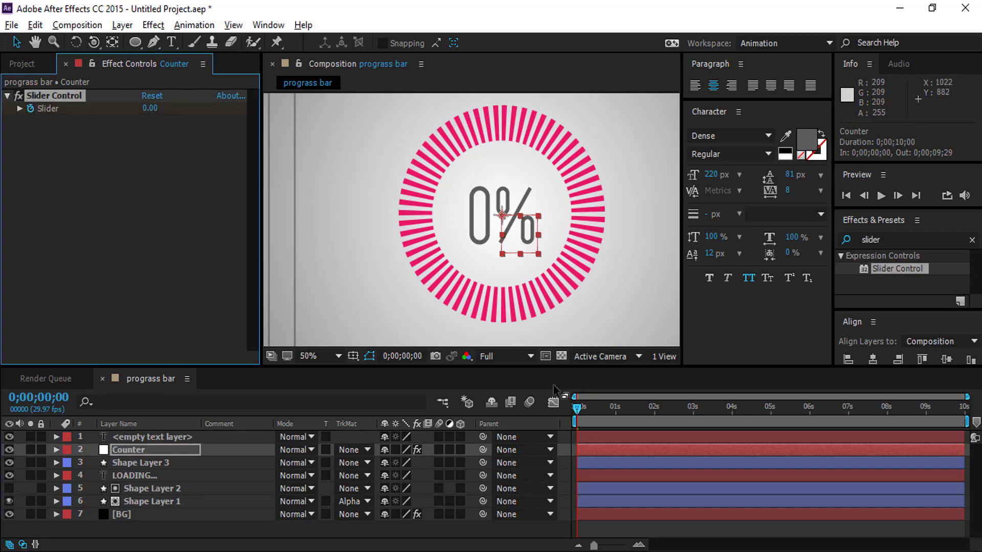
left_click_drag(577, 410, 888, 416)
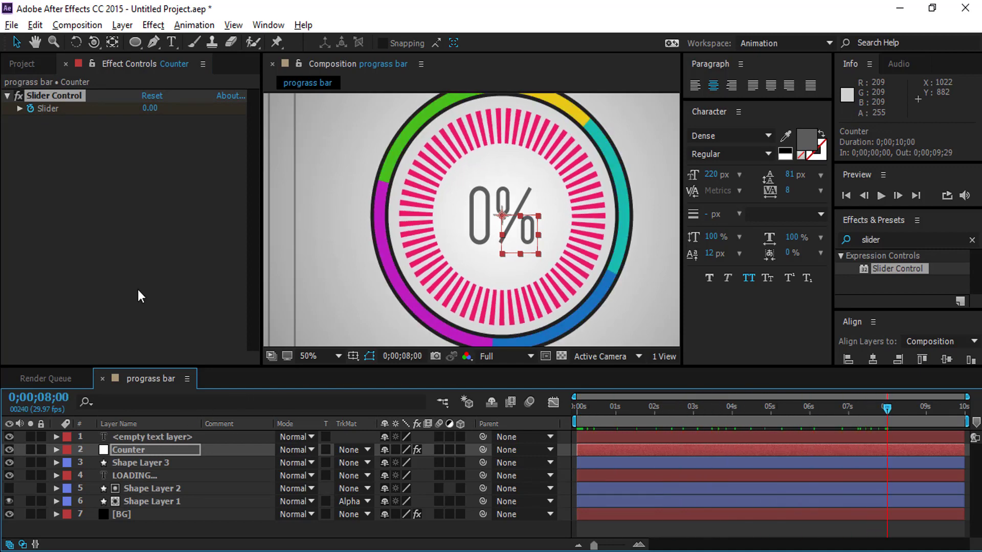
left_click(148, 108)
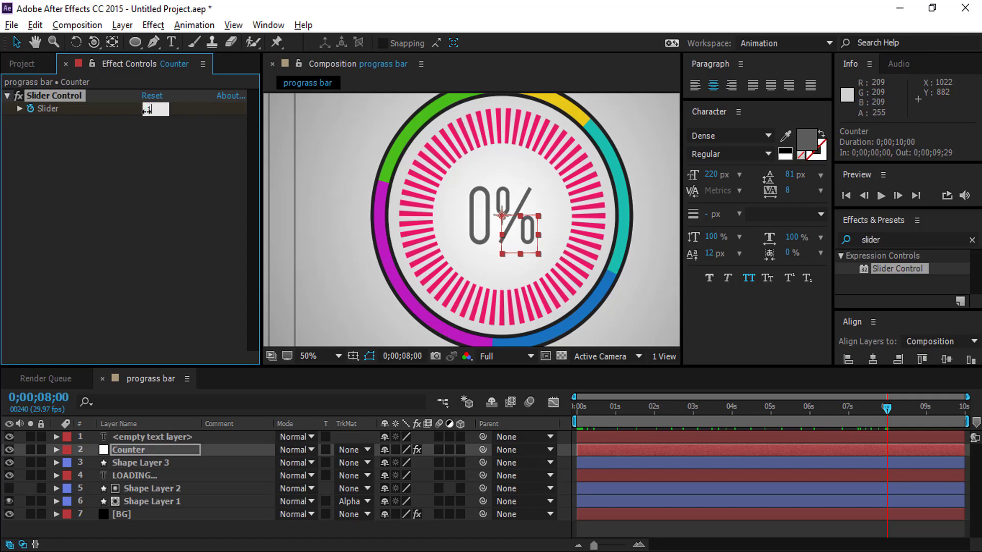
type("100")
key("Return")
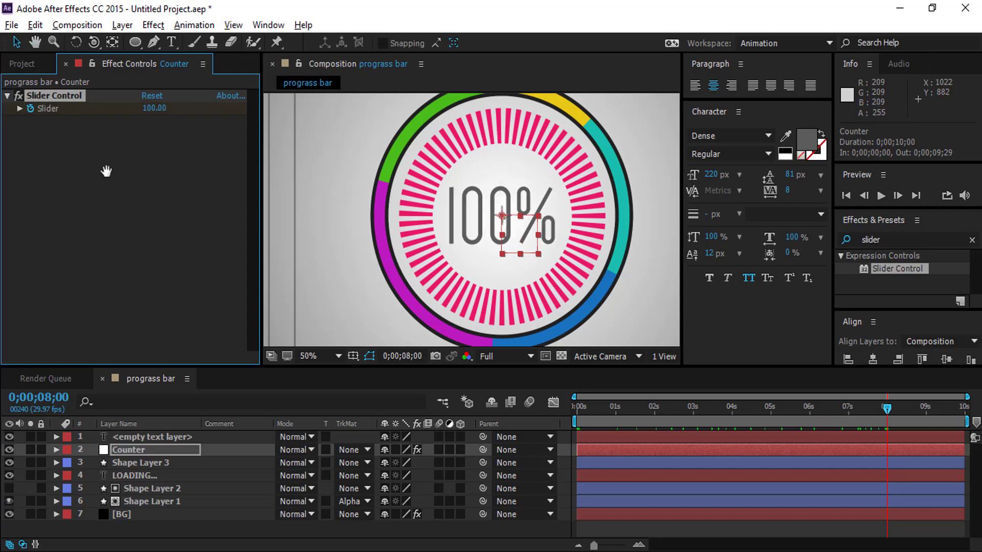
left_click_drag(887, 409, 730, 409)
key("Home")
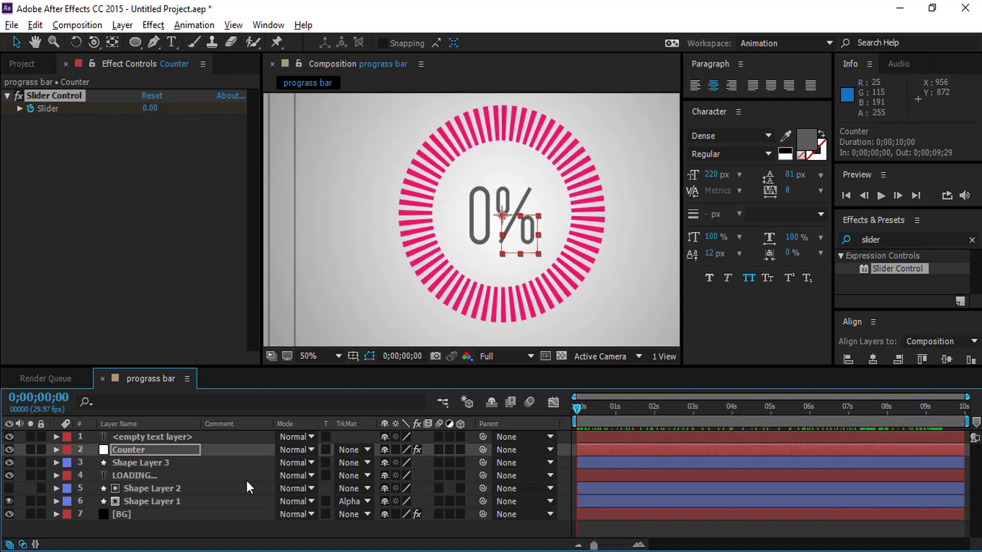
Add a new Adjustment Layer to the top of the composition.
right_click(137, 530)
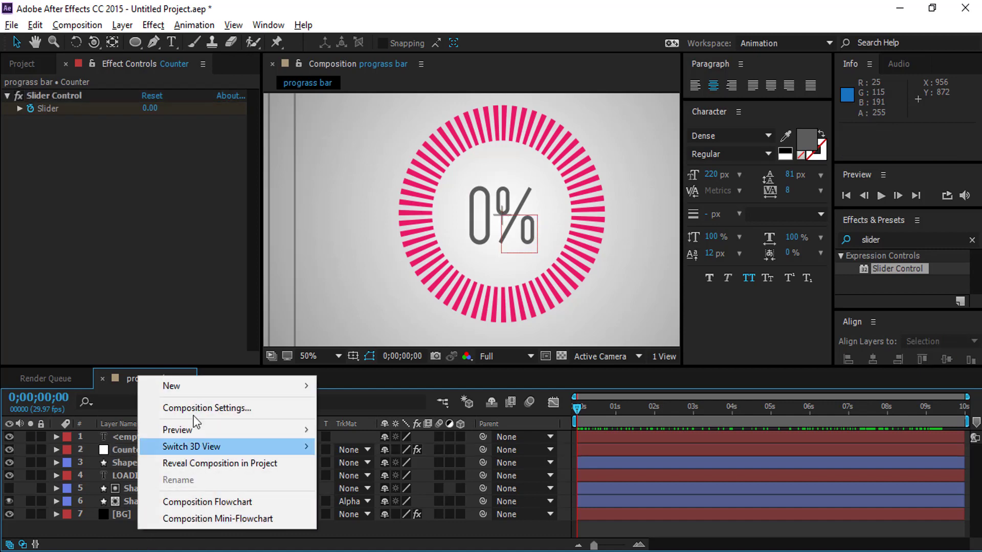
mouse_move(197, 387)
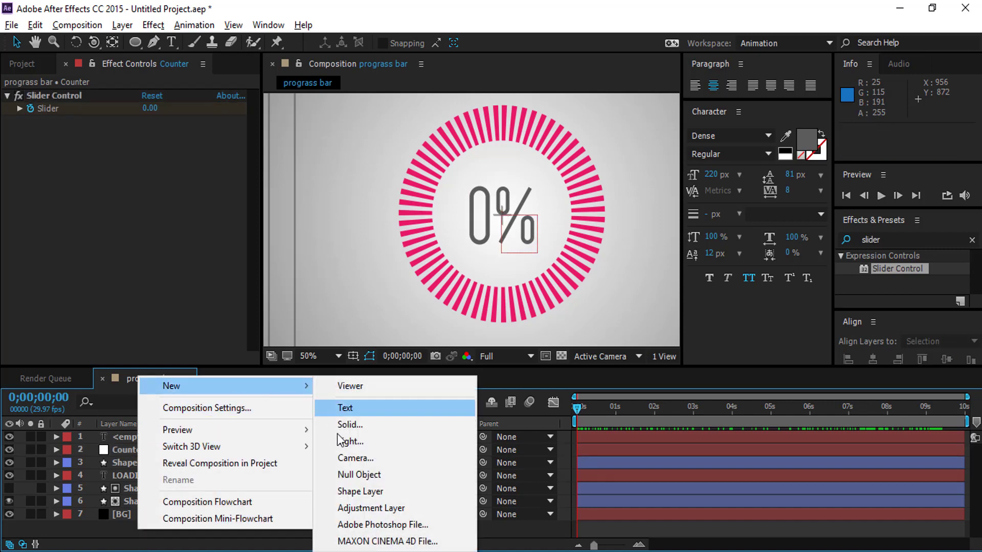
left_click(372, 508)
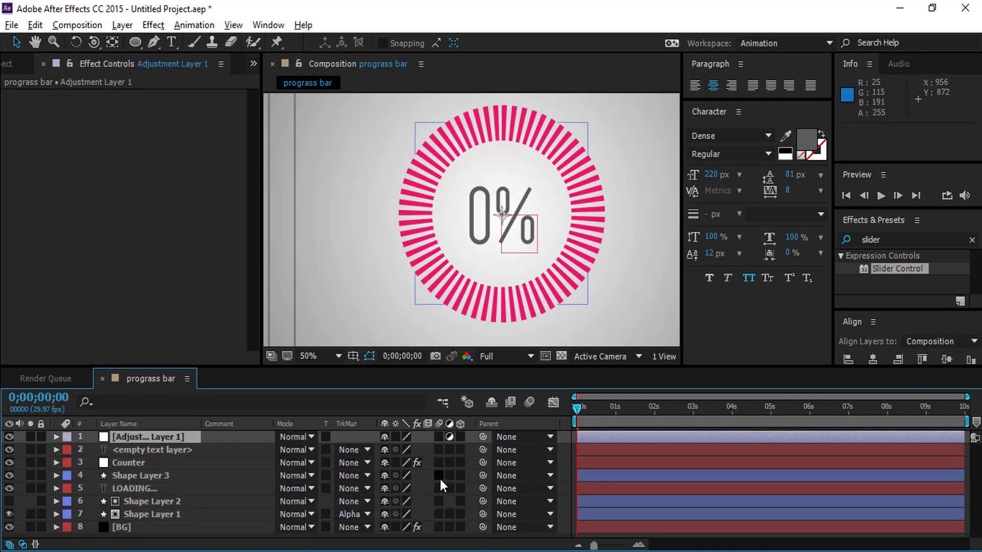
Apply the Stylize > Glow effect to Adjustment Layer 1.
left_click(897, 239)
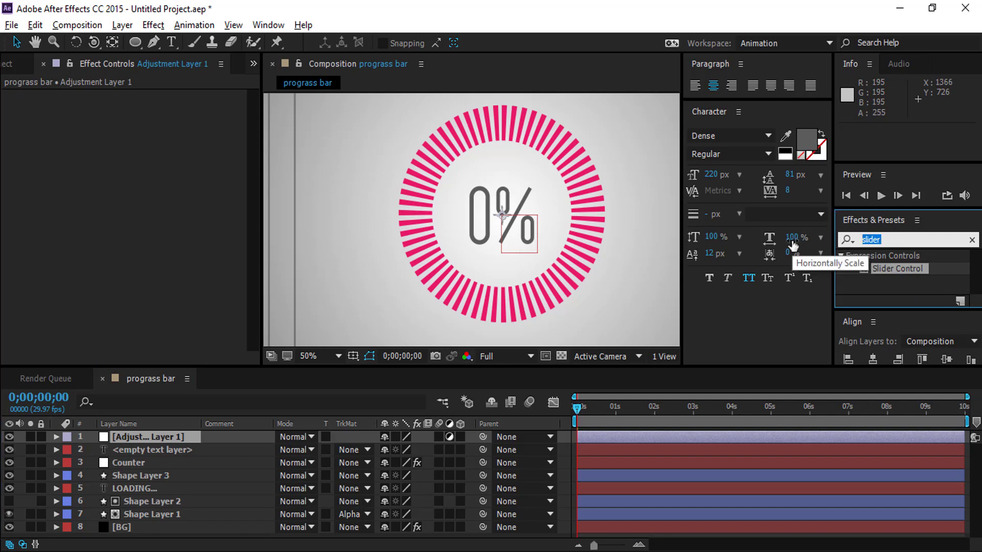
type("glo")
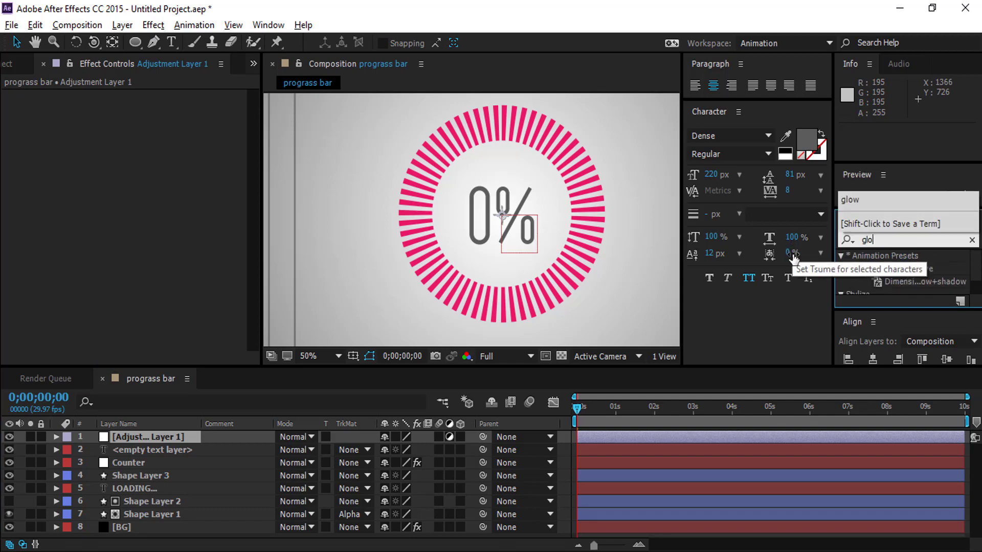
type("w")
left_click(876, 292)
scroll(884, 291, "down", 2)
left_click_drag(880, 288, 162, 437)
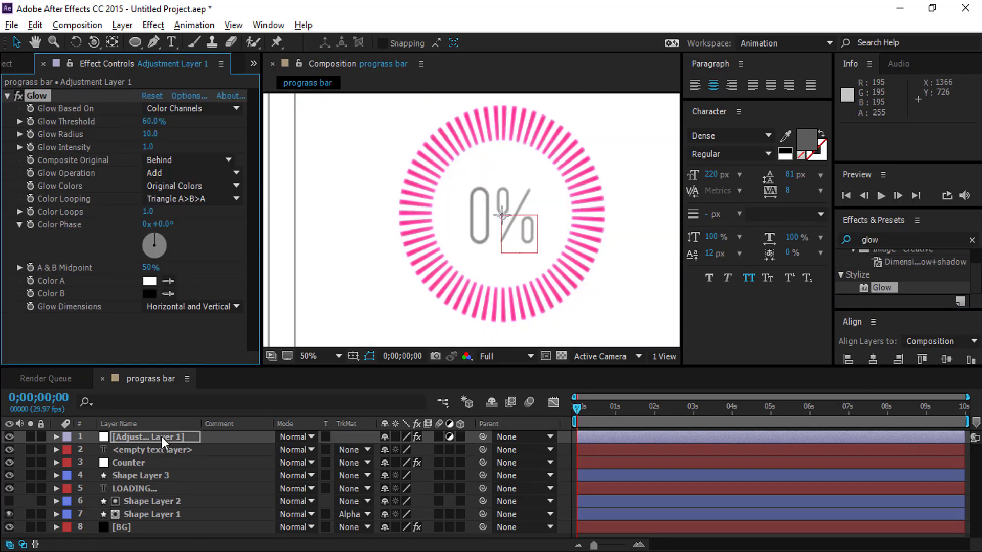
scroll(489, 200, "down", 2)
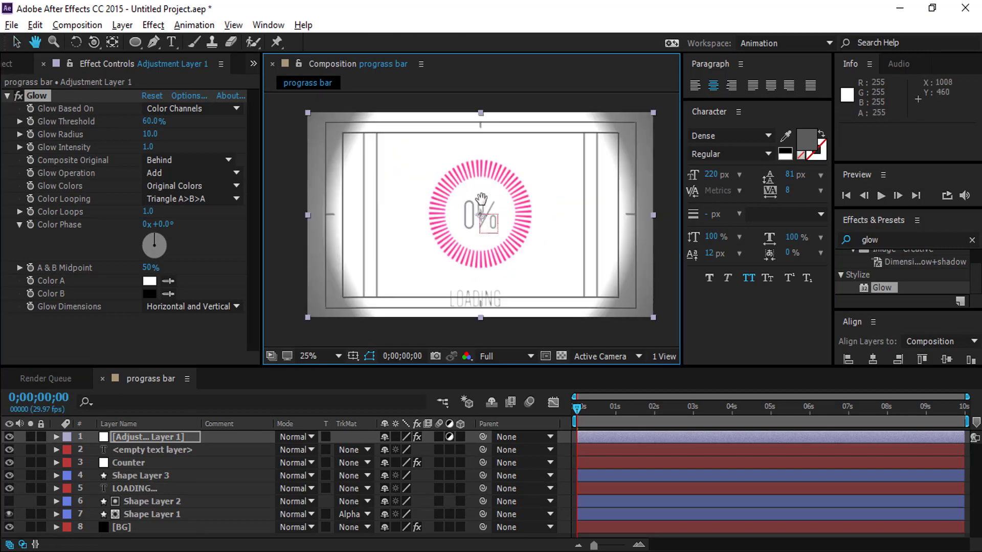
left_click_drag(530, 199, 459, 198)
key("v")
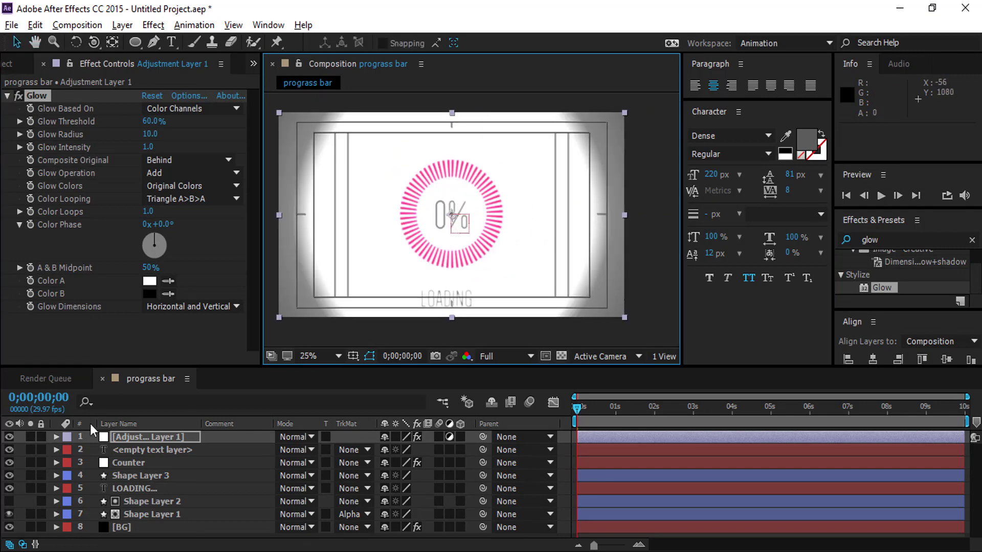
Hide the light [BG] layer so the loader previews on black.
left_click(10, 527)
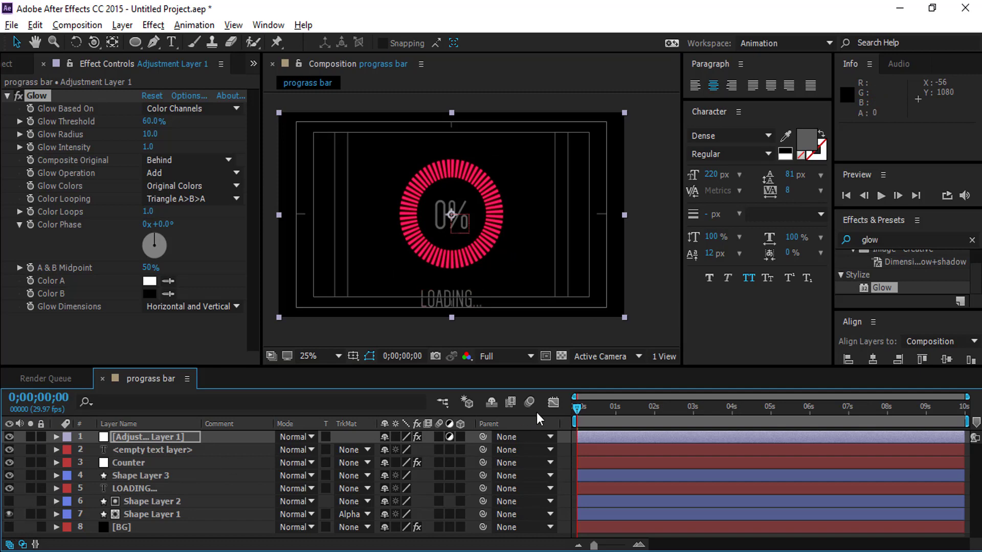
left_click_drag(584, 410, 548, 413)
left_click(879, 196)
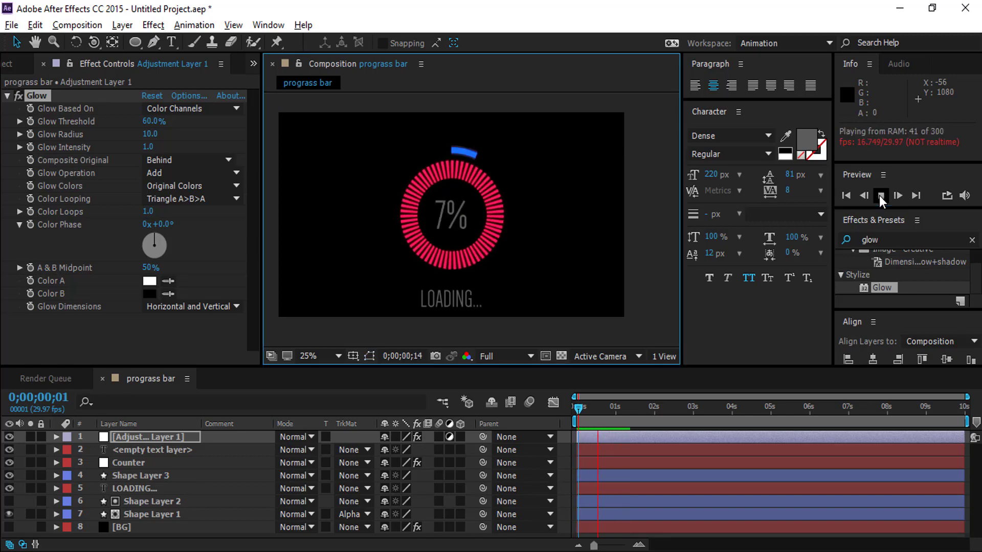
left_click(879, 195)
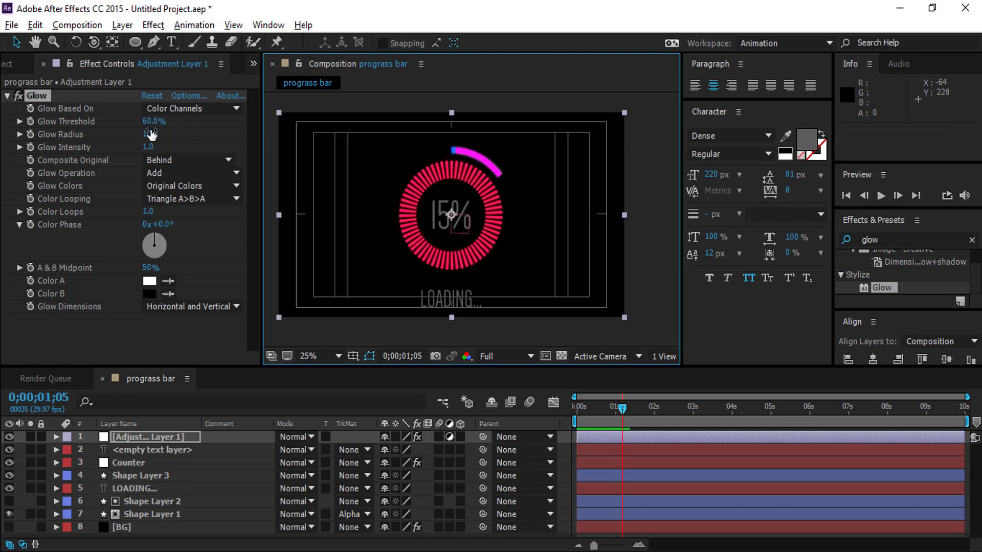
Set Glow Radius to 44 and Glow Threshold to 74.5%, then replay the preview.
left_click_drag(150, 135, 173, 136)
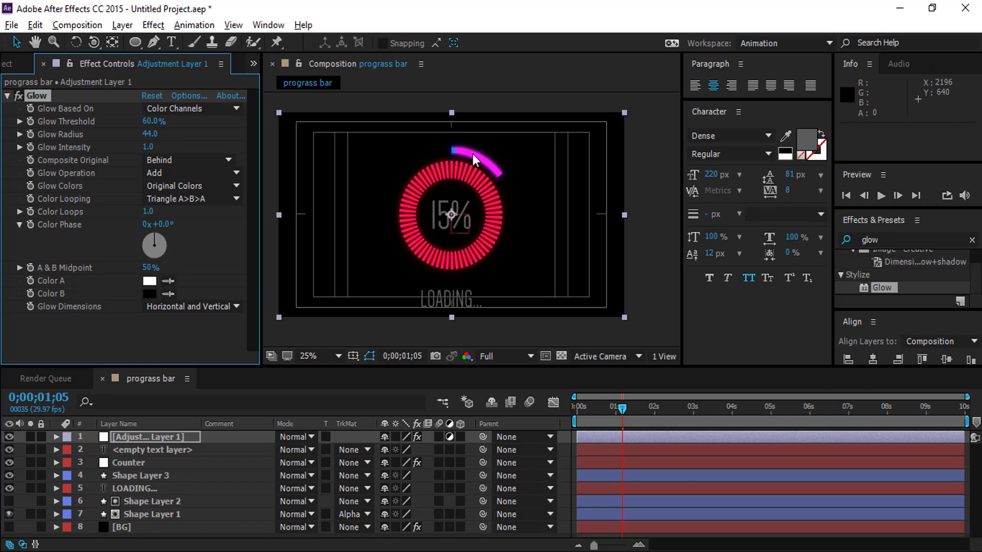
left_click_drag(148, 121, 171, 121)
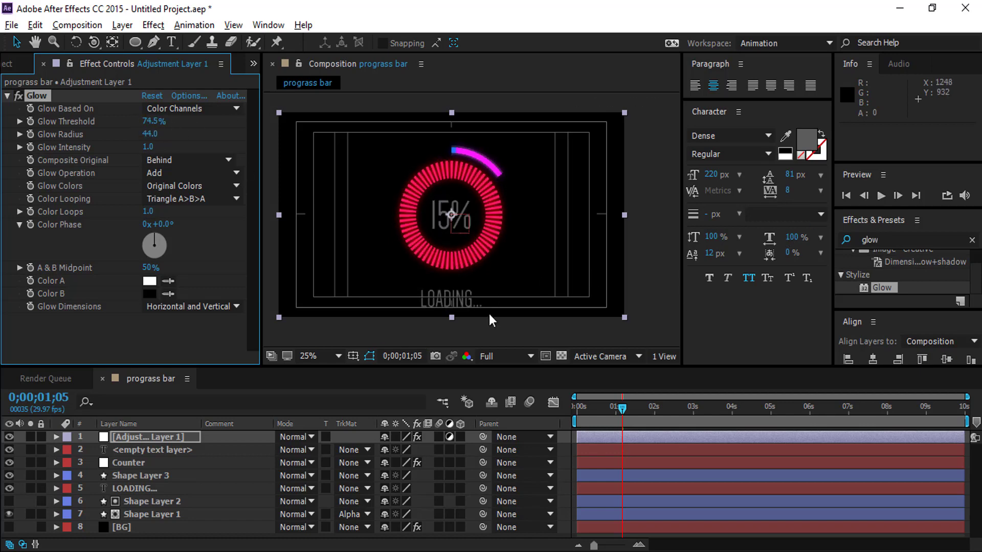
left_click_drag(618, 412, 563, 409)
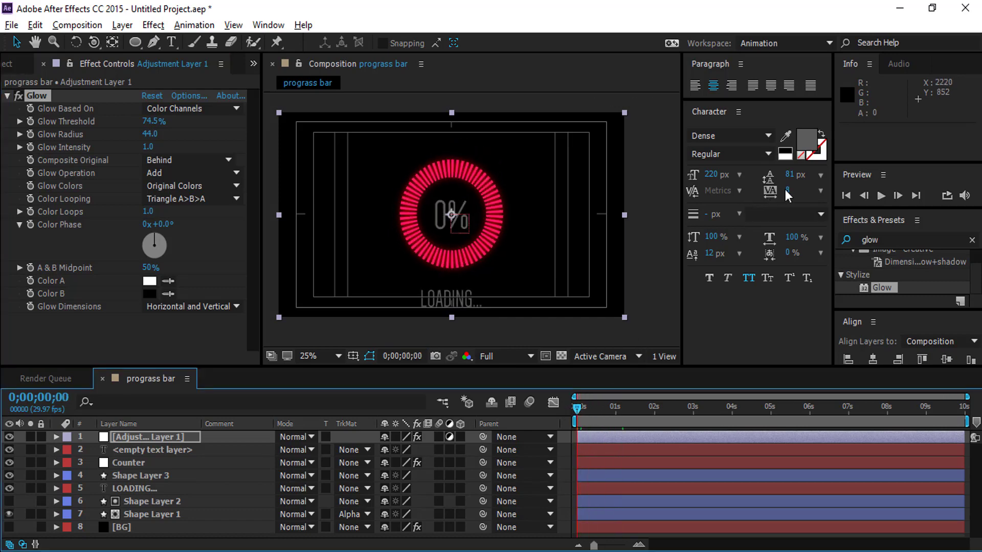
left_click(445, 309)
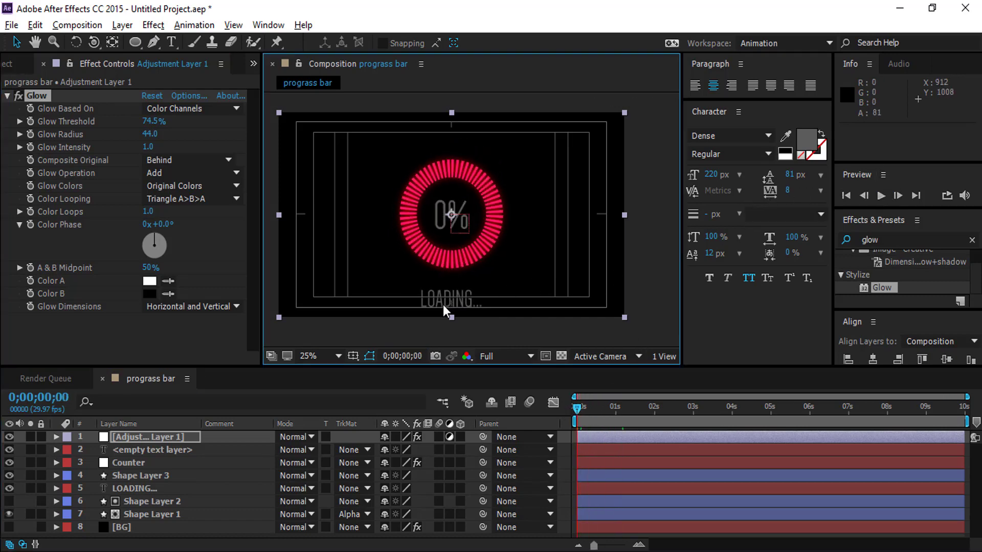
left_click(880, 197)
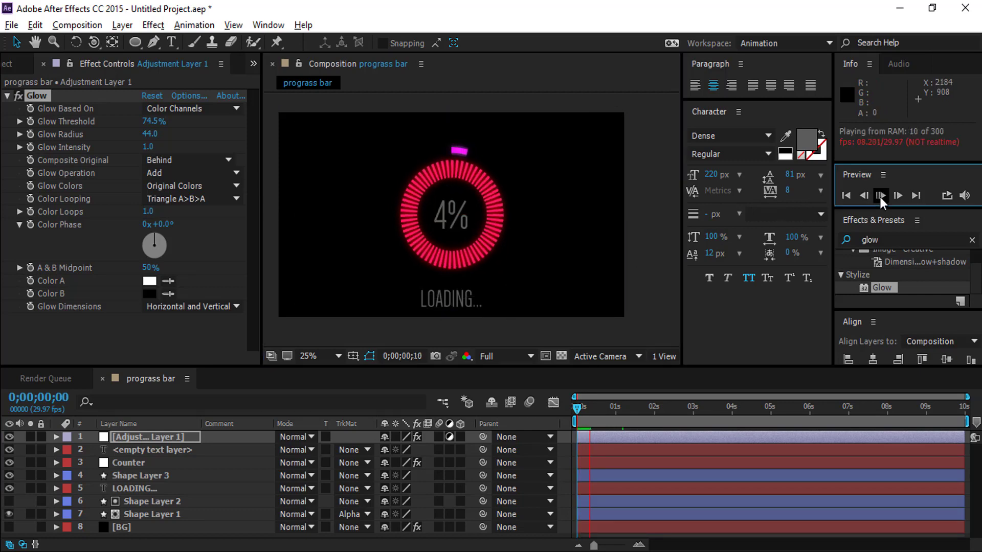